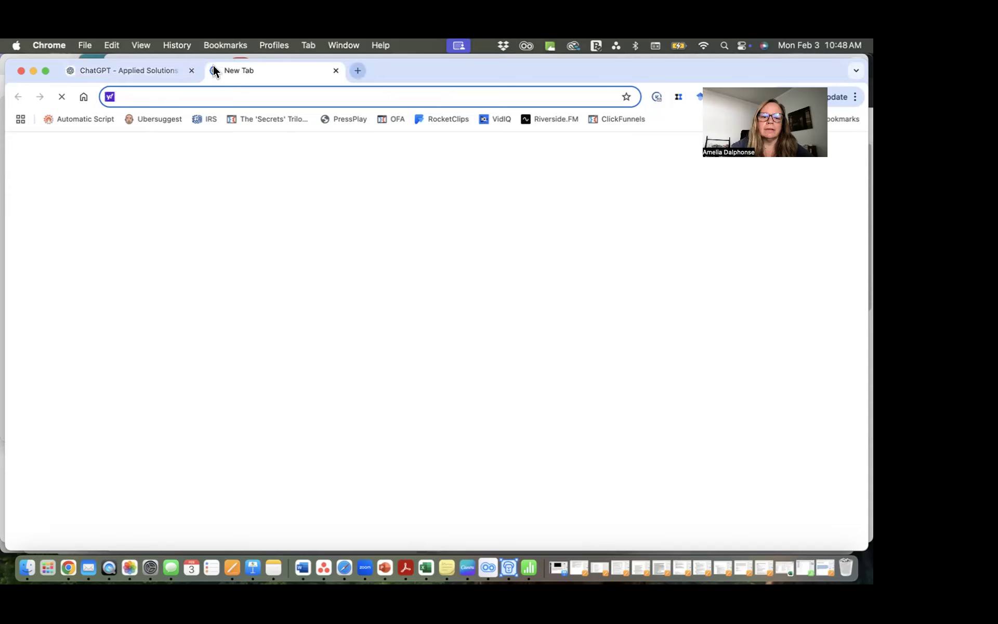
Open youtube.com and go to YouTube Studio for the Master ABA channel
{"action": "type", "text": "youtube.com"}
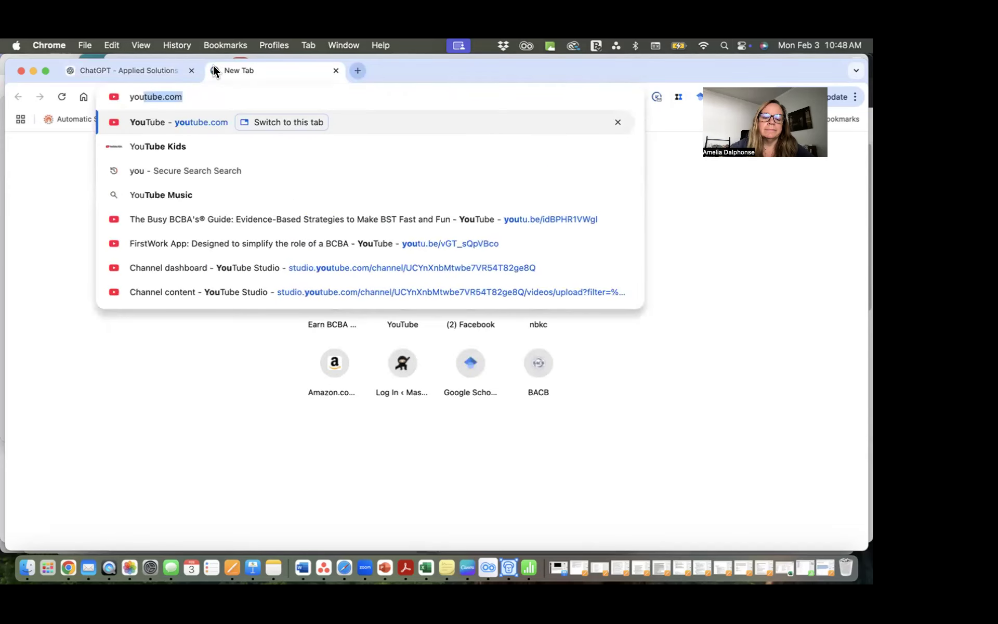
{"action": "key", "text": "Return"}
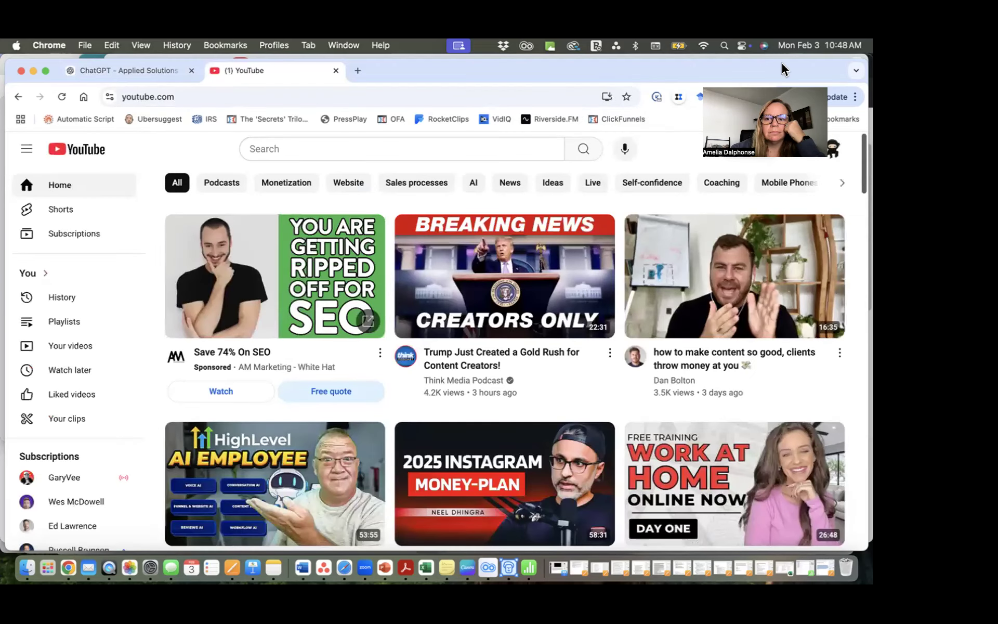
{"action": "left_click_drag", "start_coordinate": [784, 74], "coordinate": [642, 76]}
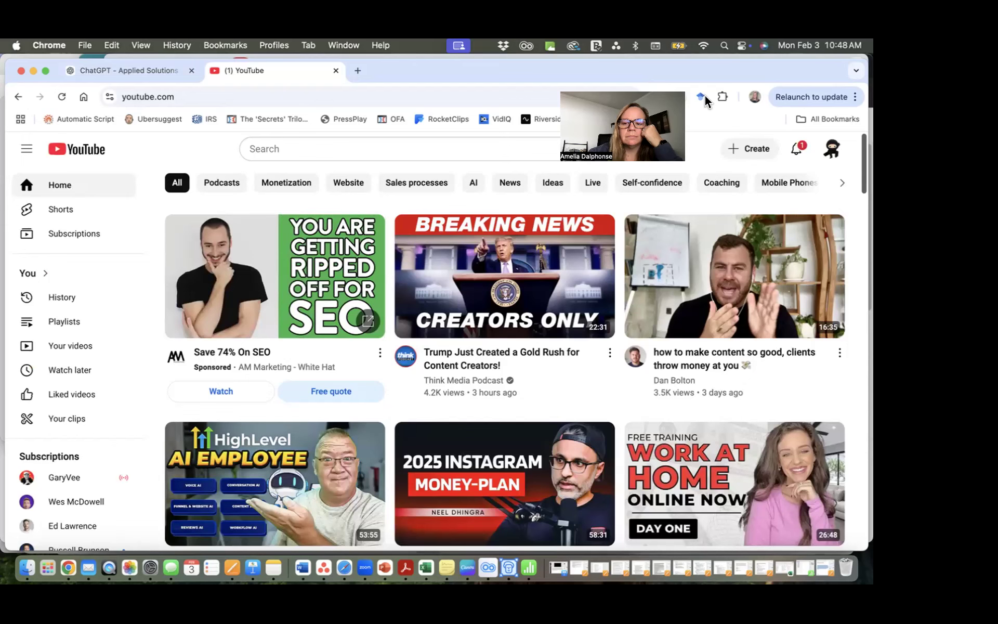
{"action": "left_click", "coordinate": [837, 150]}
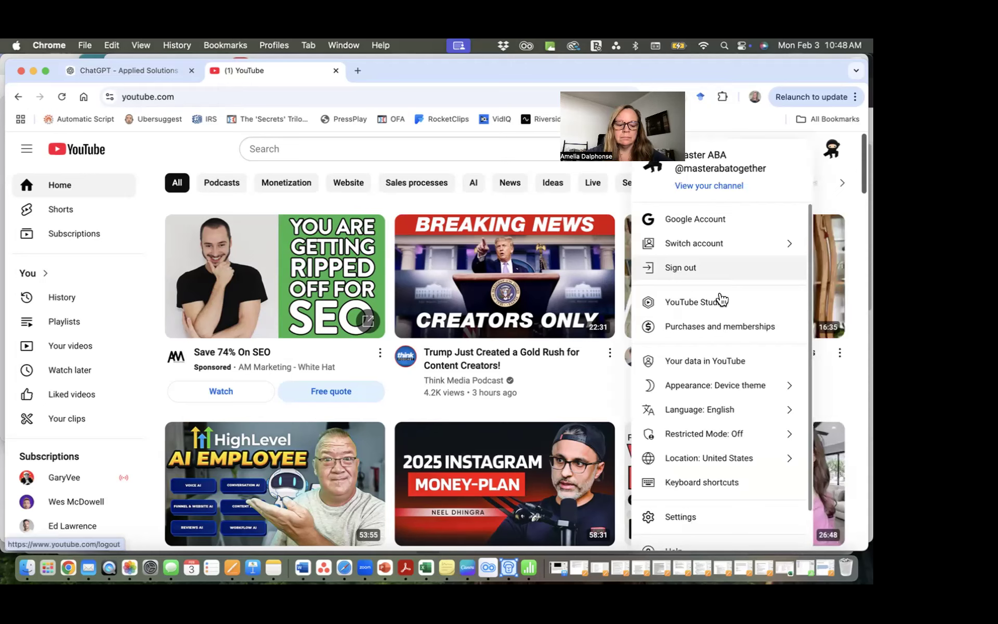
{"action": "left_click", "coordinate": [722, 301]}
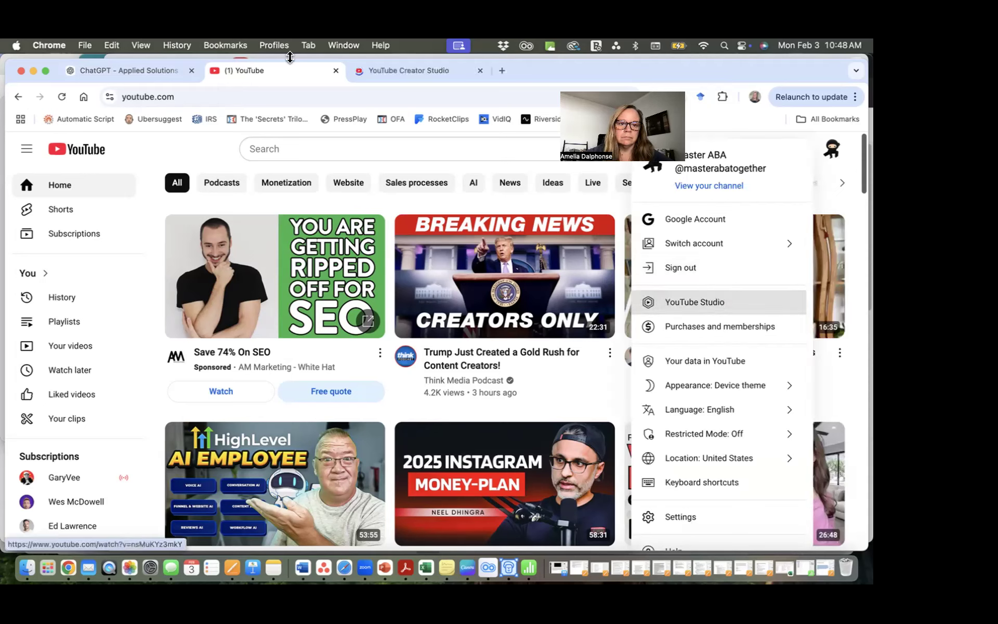
Detach the YouTube home page into its own window and minimize it, leaving the YouTube Studio window in front
{"action": "key", "text": "super+w"}
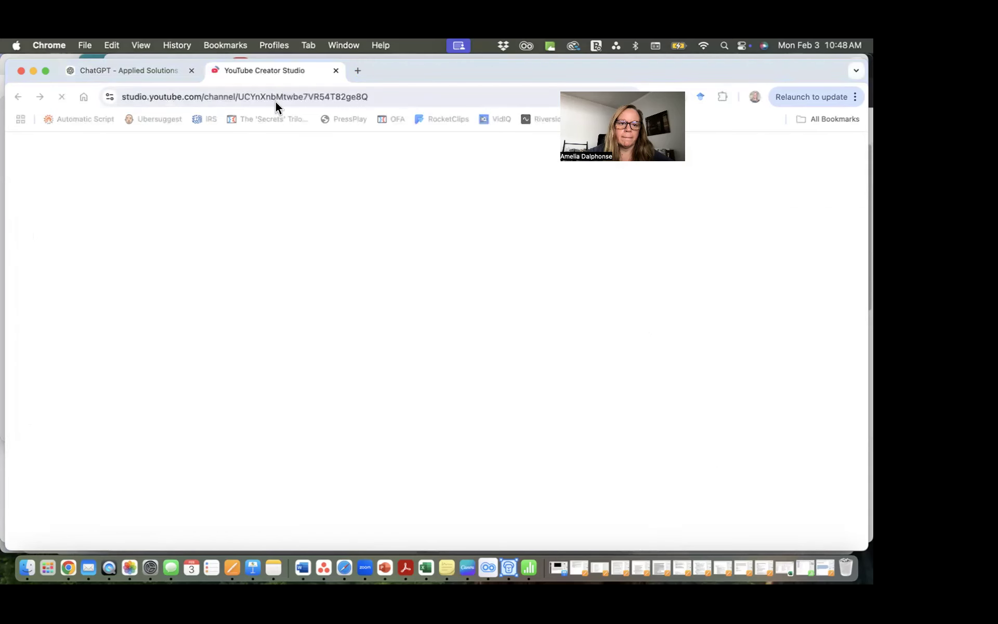
{"action": "left_click_drag", "start_coordinate": [276, 102], "coordinate": [276, 104]}
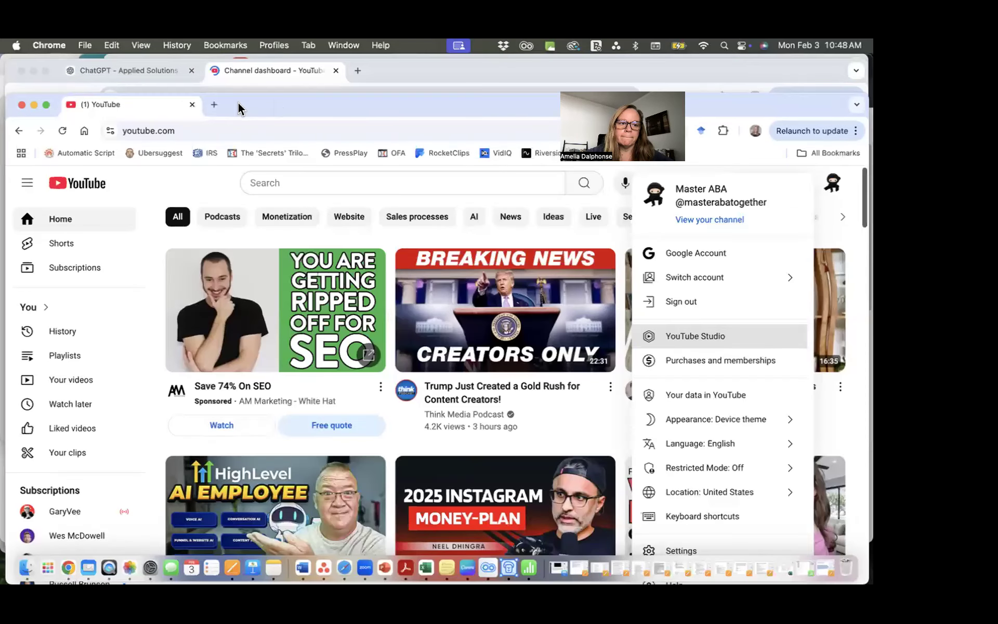
{"action": "left_click", "coordinate": [33, 105]}
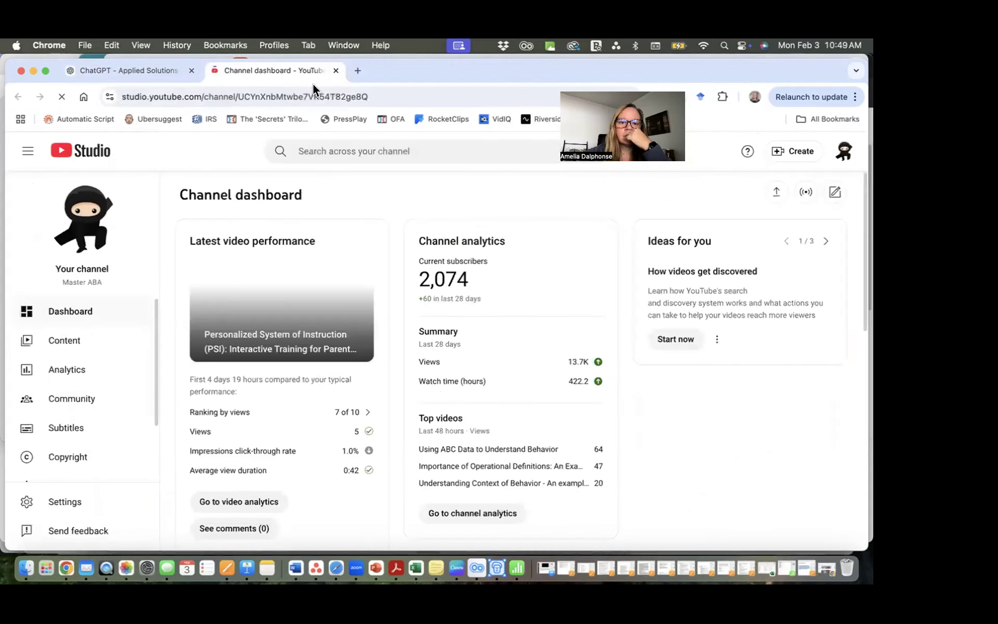
{"action": "left_click_drag", "start_coordinate": [395, 67], "coordinate": [399, 54]}
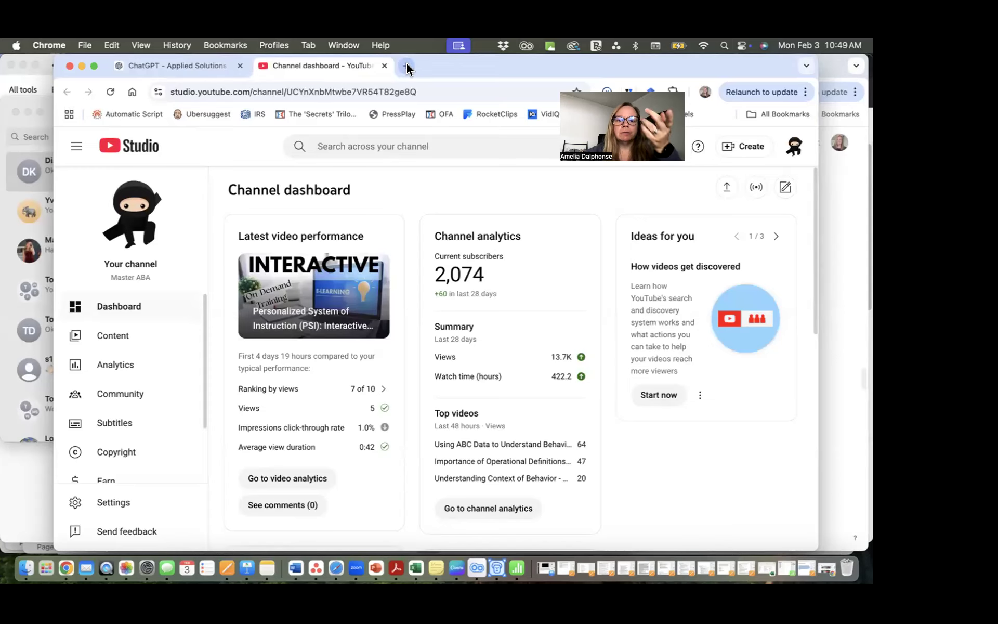
Open the Canva home page in a new browser tab
{"action": "left_click", "coordinate": [407, 65]}
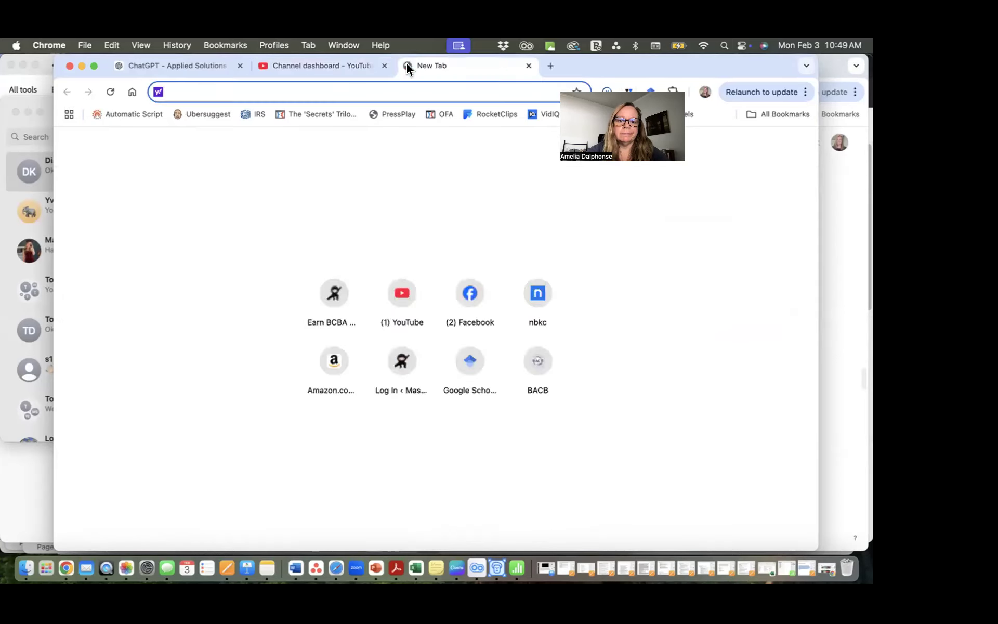
{"action": "type", "text": "can"}
{"action": "key", "text": "Return"}
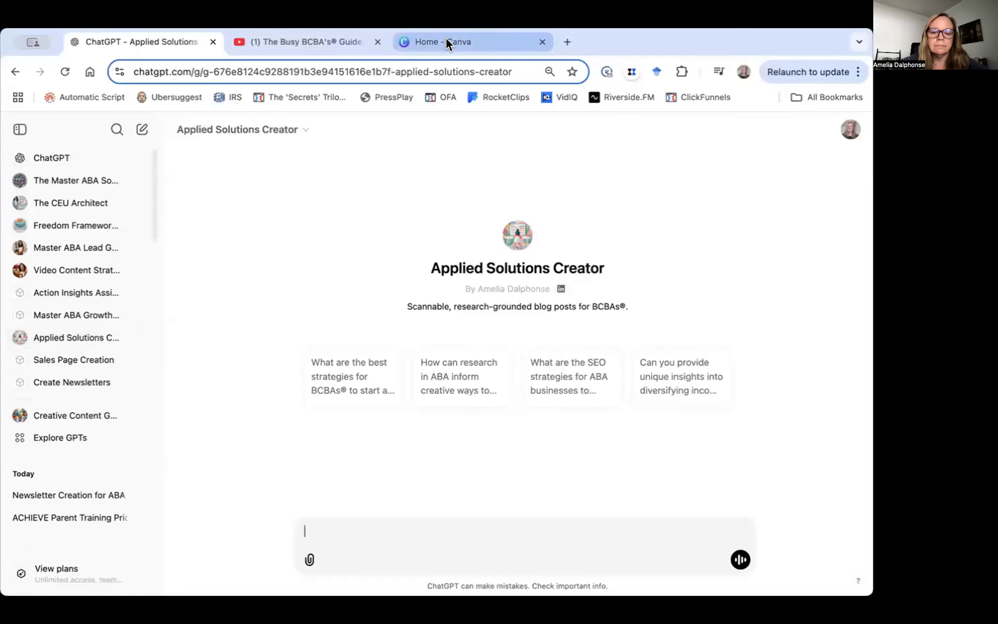
Open the recent Instagram Feed design in place of the Canva home page and return to the Applied Solutions Creator chat
{"action": "left_click", "coordinate": [447, 42]}
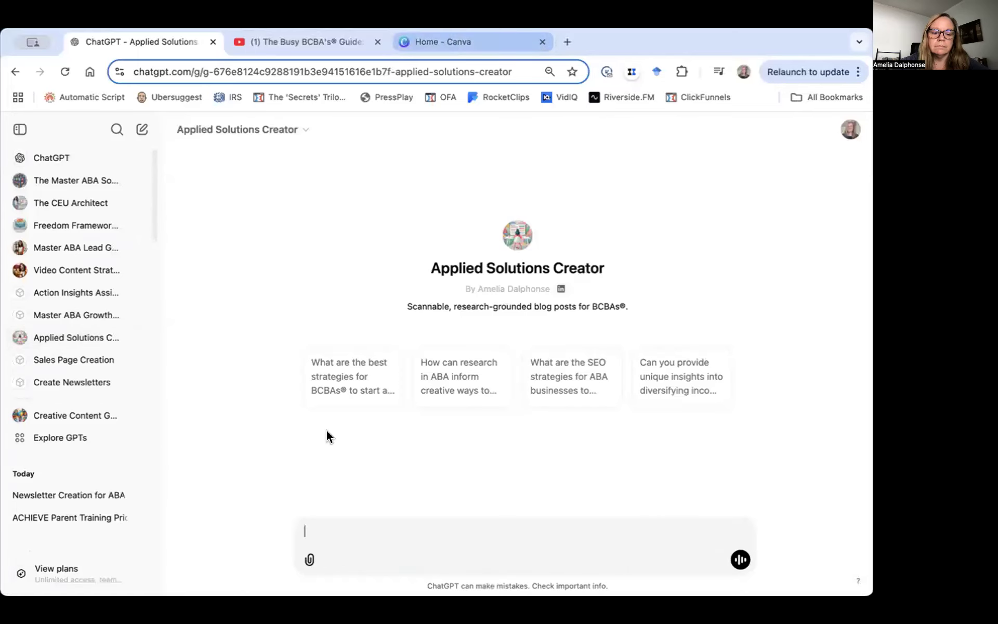
{"action": "scroll", "coordinate": [327, 429], "scroll_direction": "down", "scroll_amount": 2}
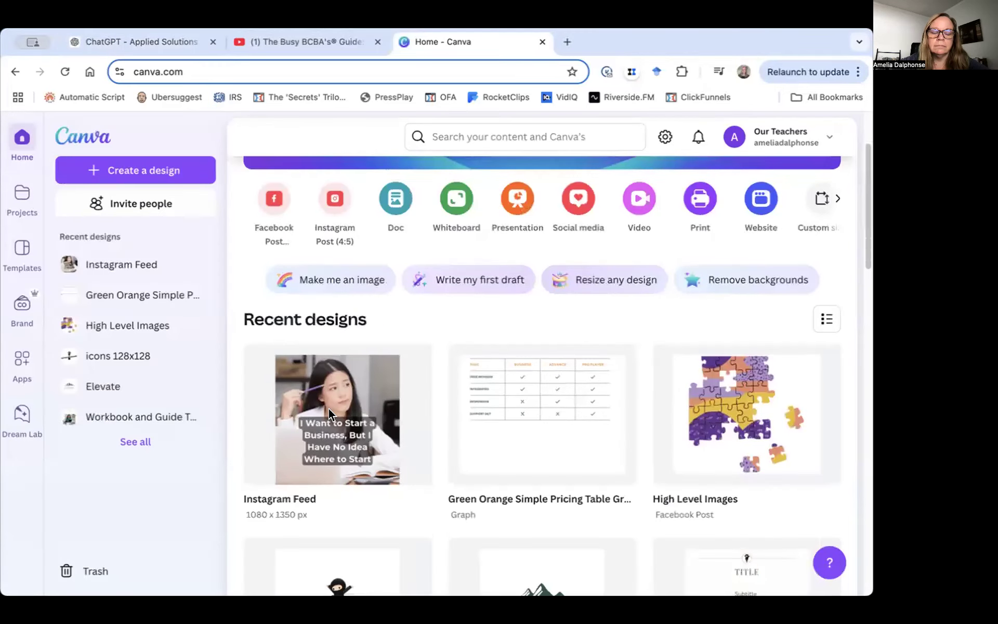
{"action": "left_click", "coordinate": [328, 408]}
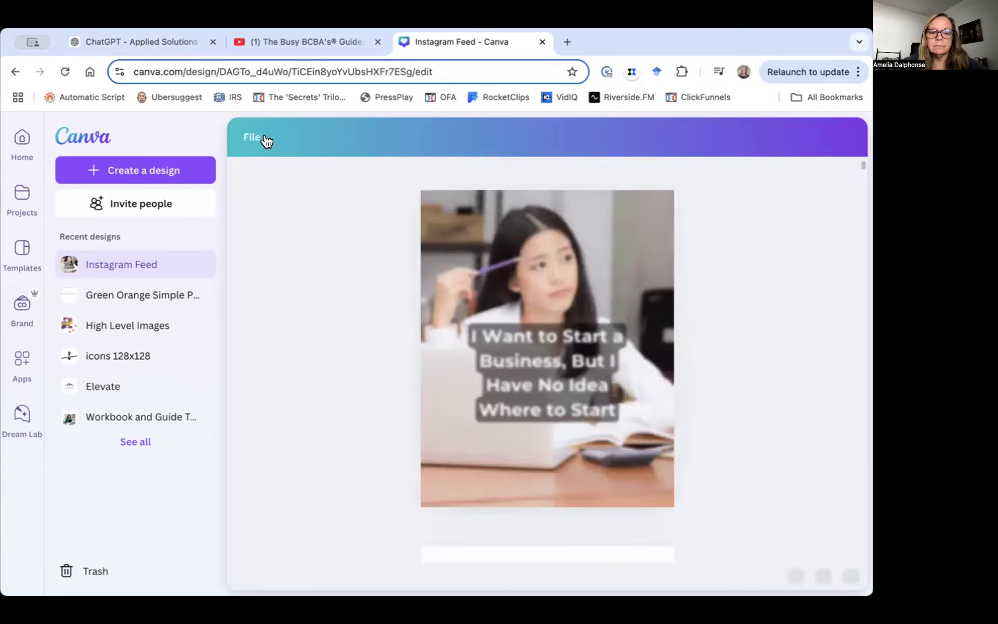
{"action": "left_click", "coordinate": [247, 137]}
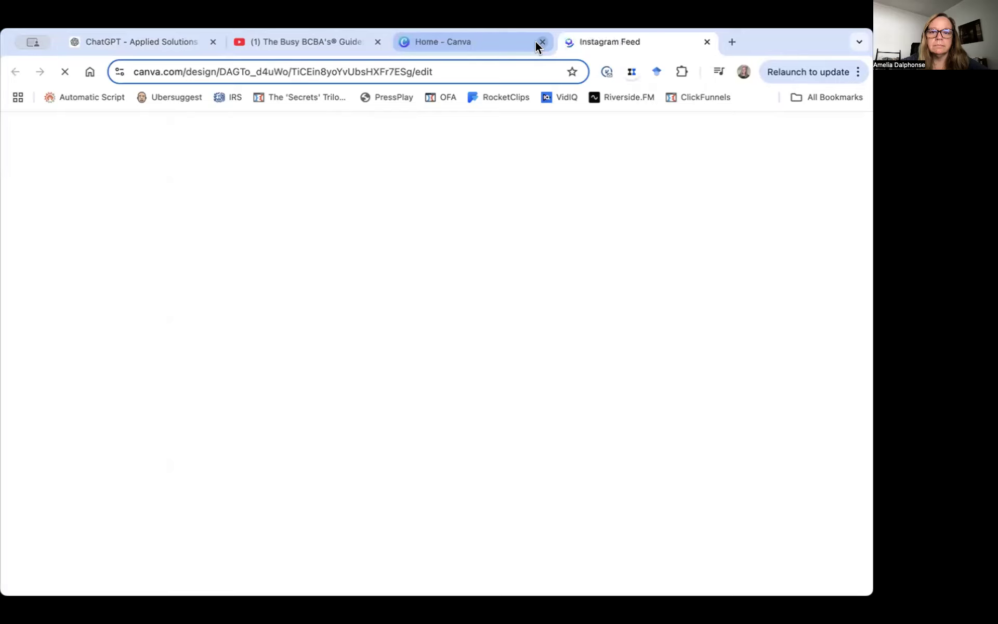
{"action": "left_click", "coordinate": [536, 42]}
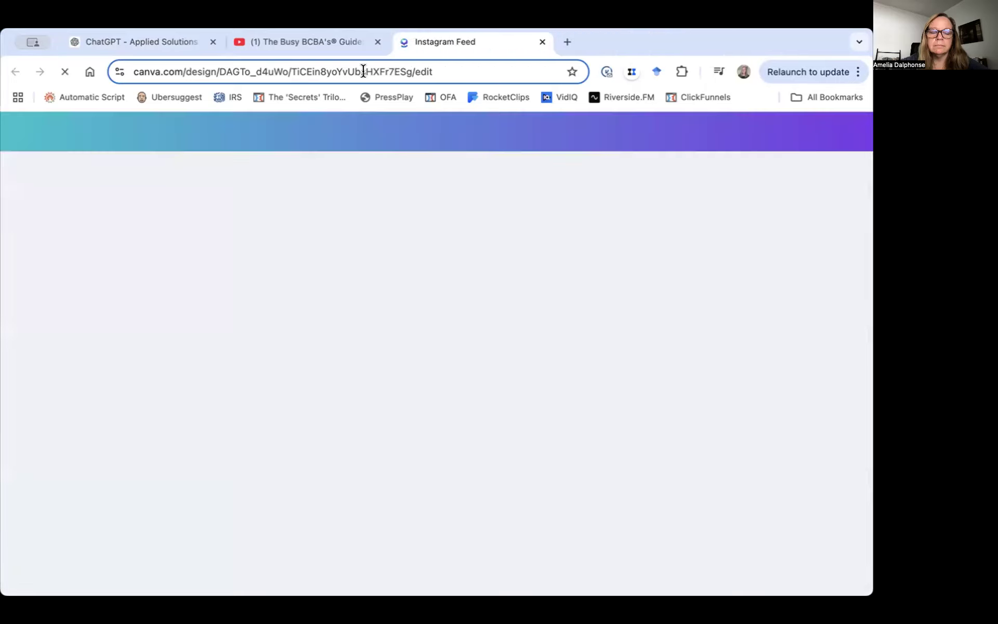
{"action": "left_click", "coordinate": [108, 42]}
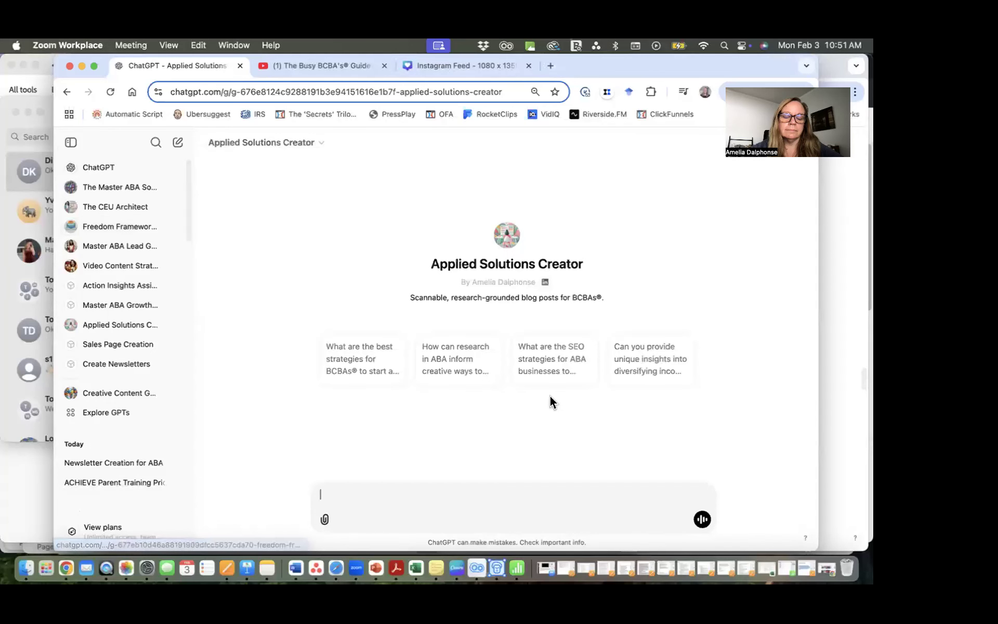
{"action": "left_click", "coordinate": [500, 492]}
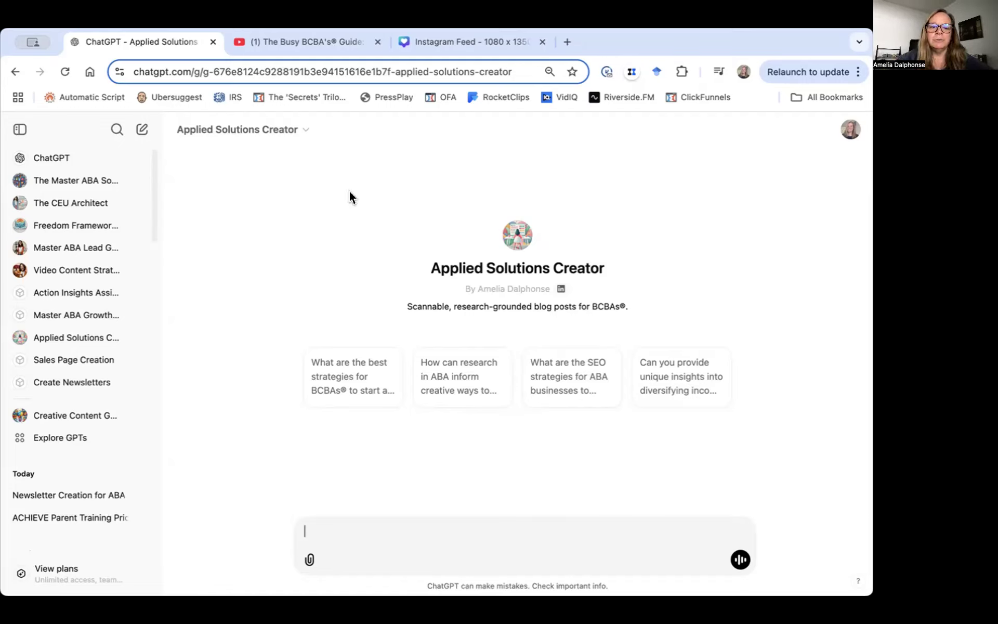
Expand the description of the "Busy BCBA's® Guide" BST video on YouTube and show its transcript
{"action": "left_click", "coordinate": [290, 39]}
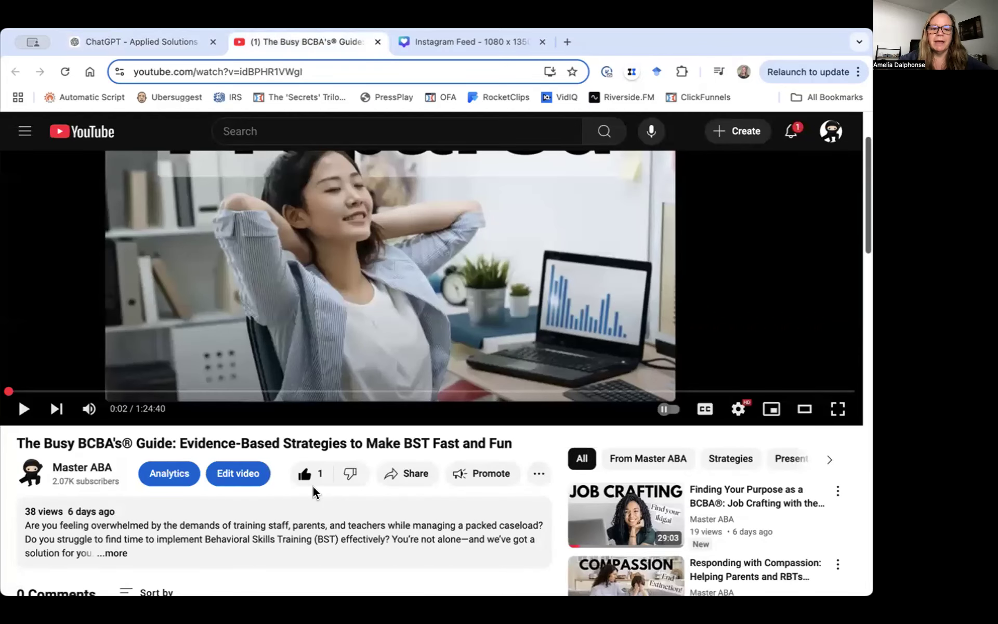
{"action": "scroll", "coordinate": [314, 491], "scroll_direction": "down", "scroll_amount": 3}
{"action": "scroll", "coordinate": [313, 492], "scroll_direction": "down", "scroll_amount": 1}
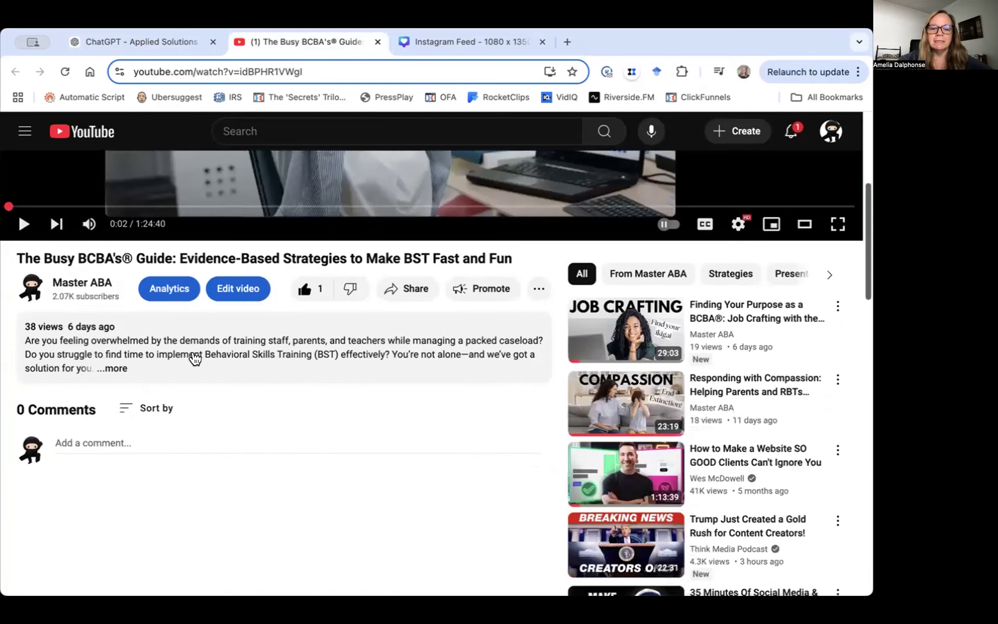
{"action": "left_click", "coordinate": [115, 368]}
{"action": "scroll", "coordinate": [114, 397], "scroll_direction": "down", "scroll_amount": 3}
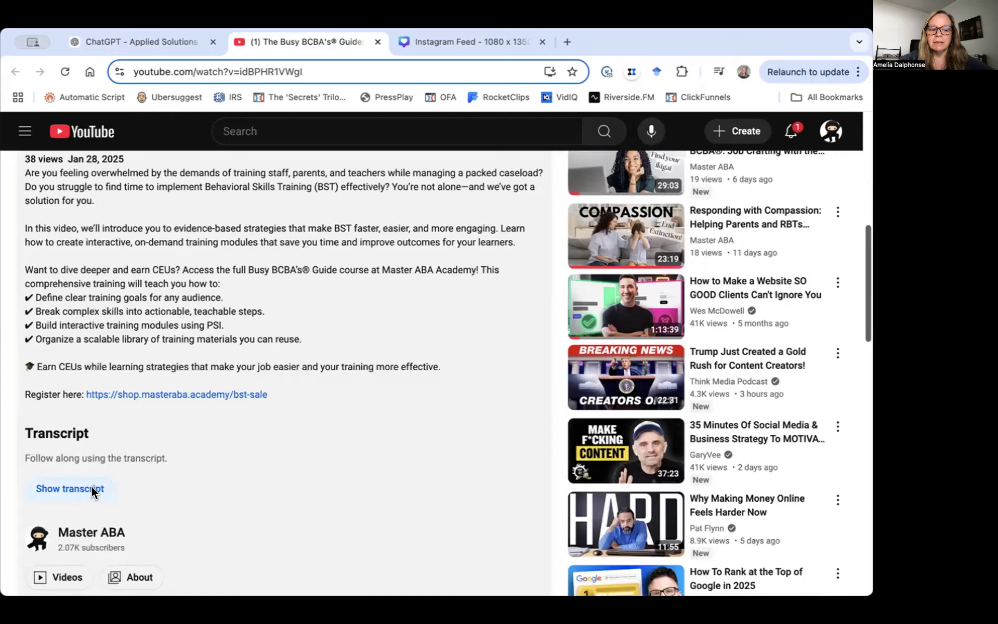
{"action": "left_click", "coordinate": [92, 489]}
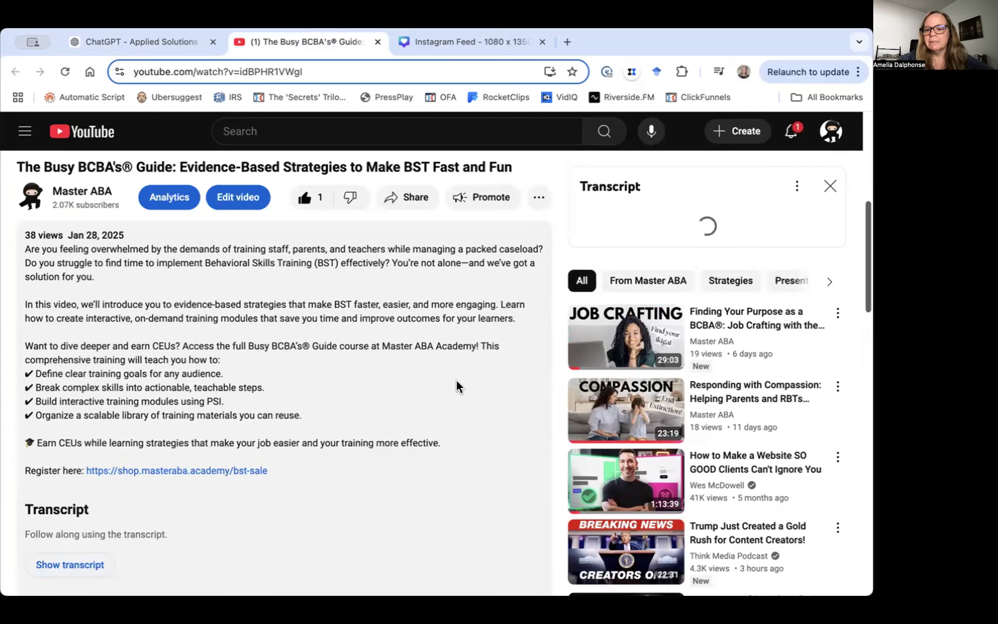
Select the video's entire transcript text through its final line and switch to the Applied Solutions Creator chat
{"action": "scroll", "coordinate": [456, 387], "scroll_direction": "up", "scroll_amount": 3}
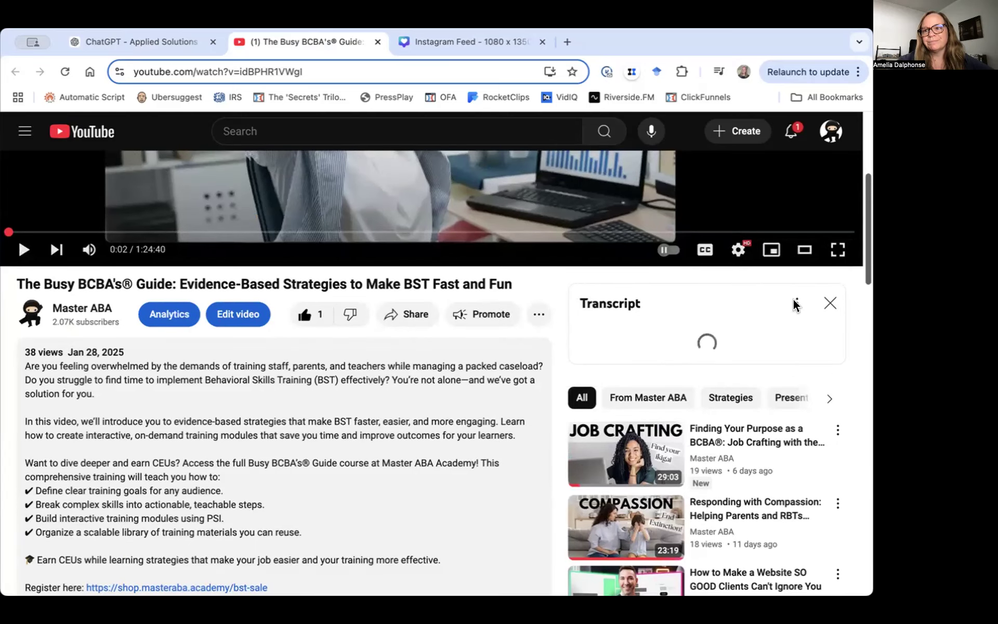
{"action": "scroll", "coordinate": [793, 307], "scroll_direction": "down", "scroll_amount": 3}
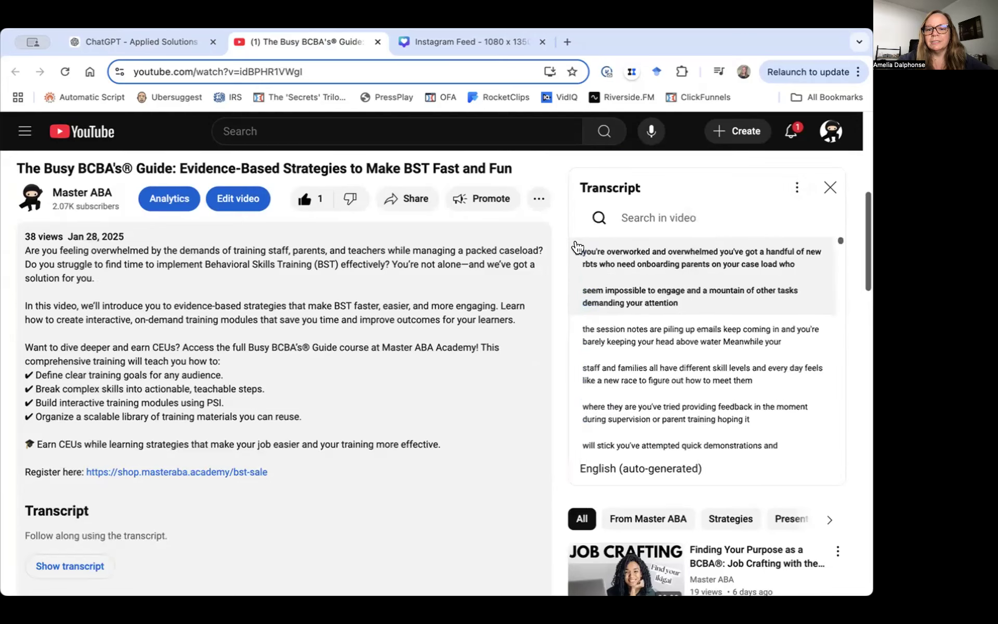
{"action": "left_click_drag", "start_coordinate": [703, 484], "coordinate": [802, 441]}
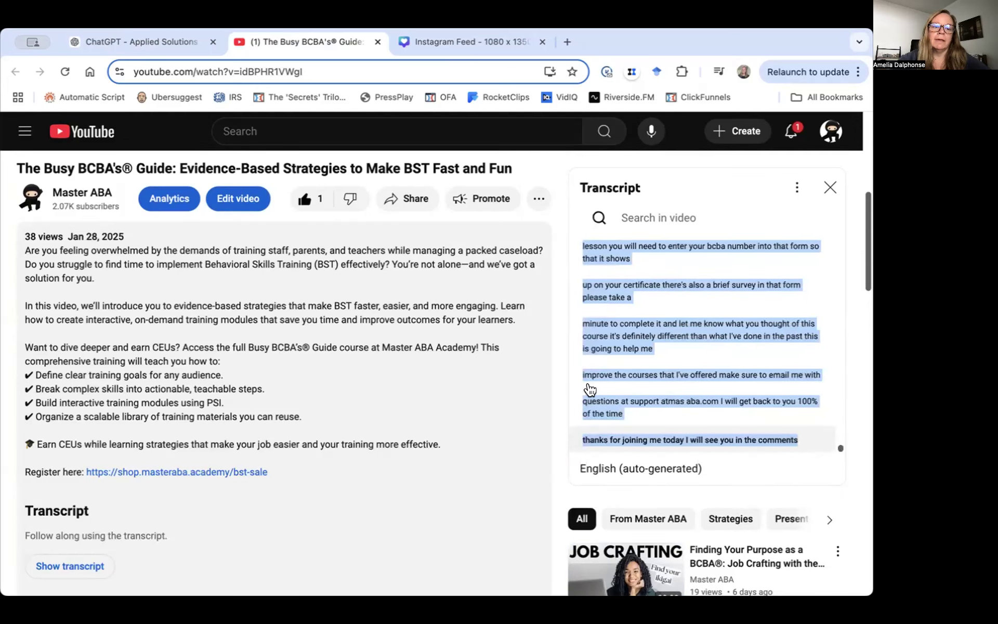
{"action": "left_click", "coordinate": [118, 43]}
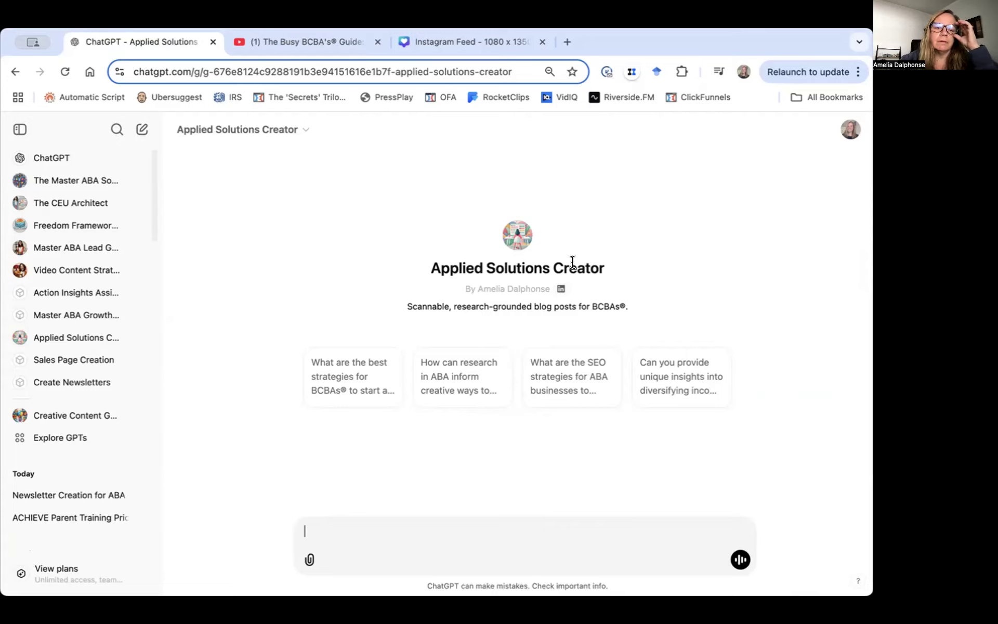
Close the transcript on the YouTube video page and open The Master ABA Social Strategist GPT in ChatGPT
{"action": "left_click", "coordinate": [329, 46]}
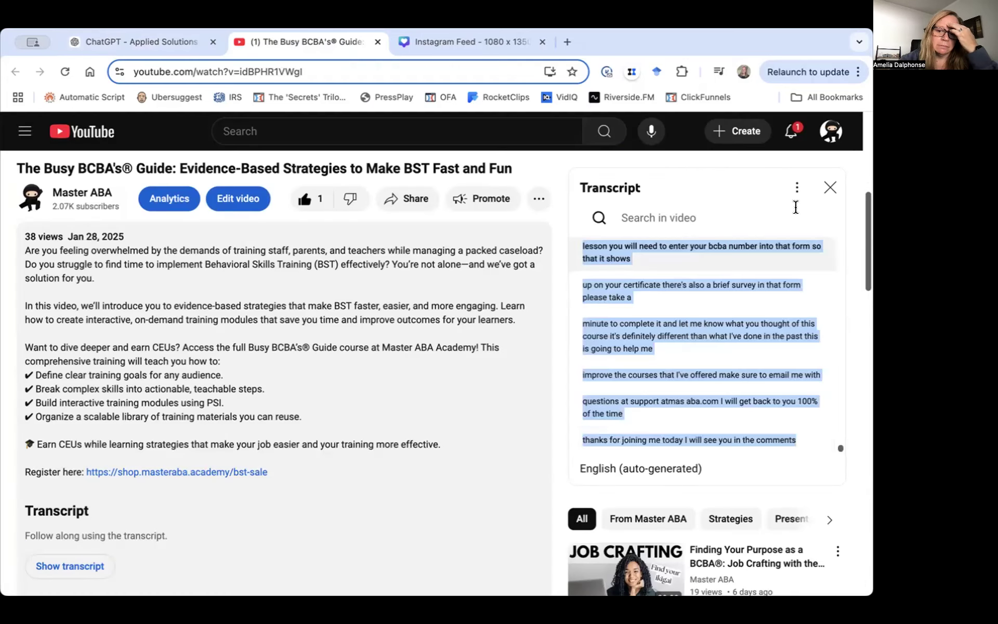
{"action": "left_click", "coordinate": [831, 188]}
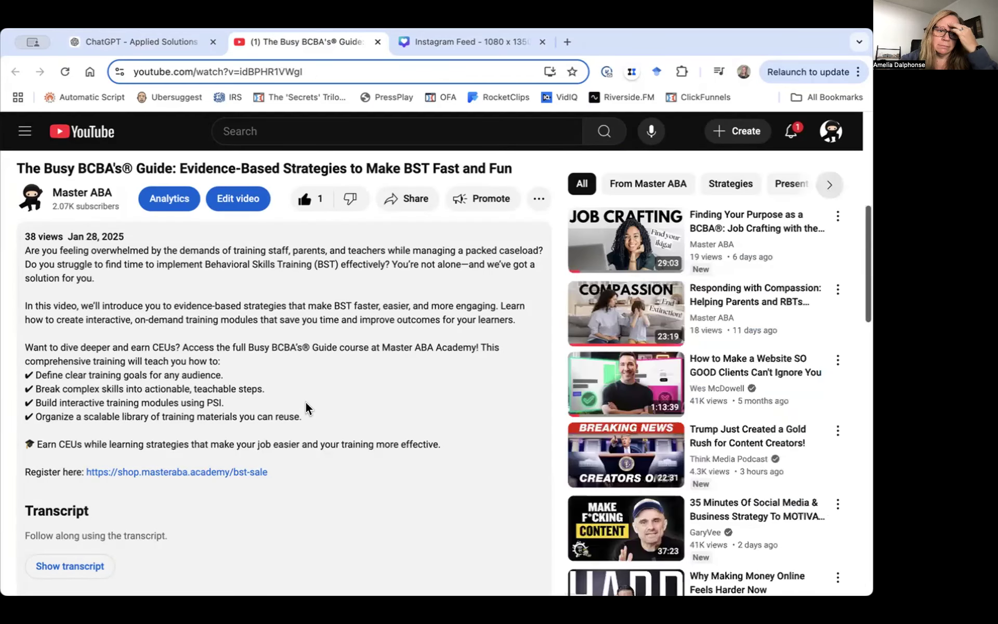
{"action": "scroll", "coordinate": [306, 409], "scroll_direction": "up", "scroll_amount": 7}
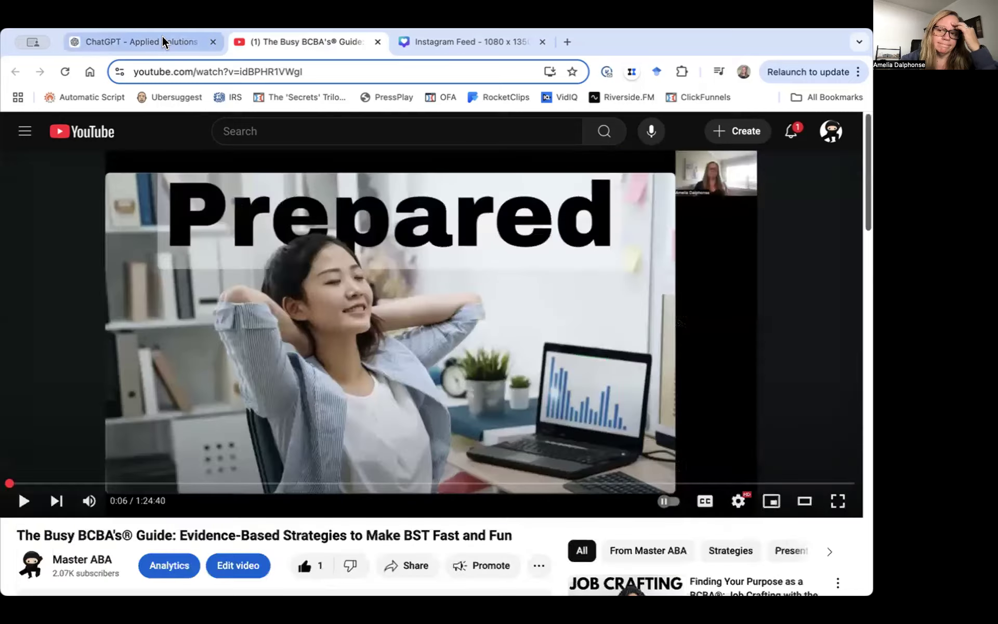
{"action": "left_click", "coordinate": [167, 44]}
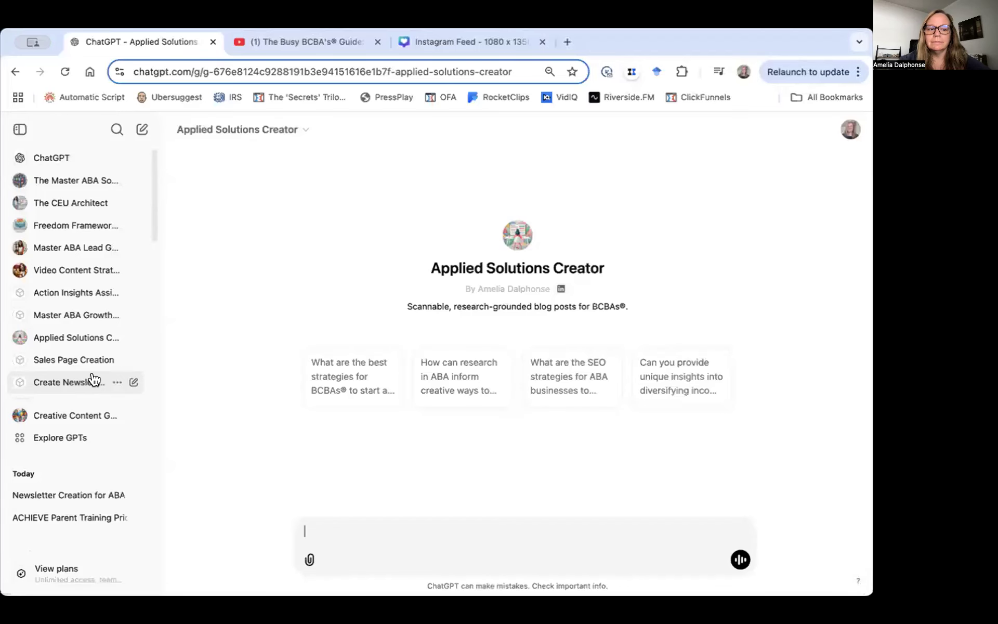
{"action": "left_click", "coordinate": [90, 180]}
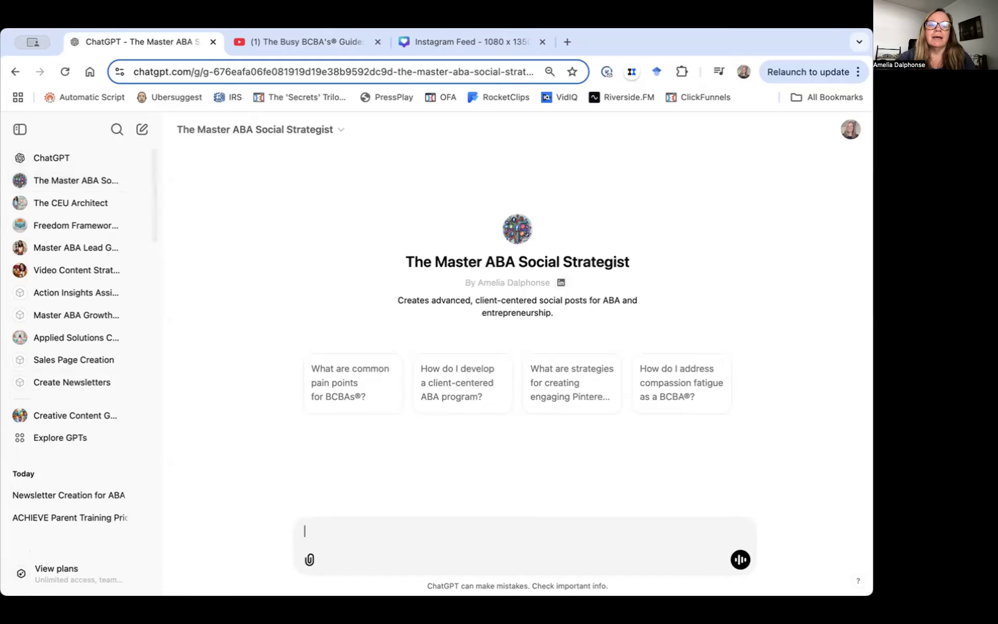
Switch back to the "Busy BCBA's® Guide" video on YouTube and reopen the transcript from its description
{"action": "left_click", "coordinate": [295, 42]}
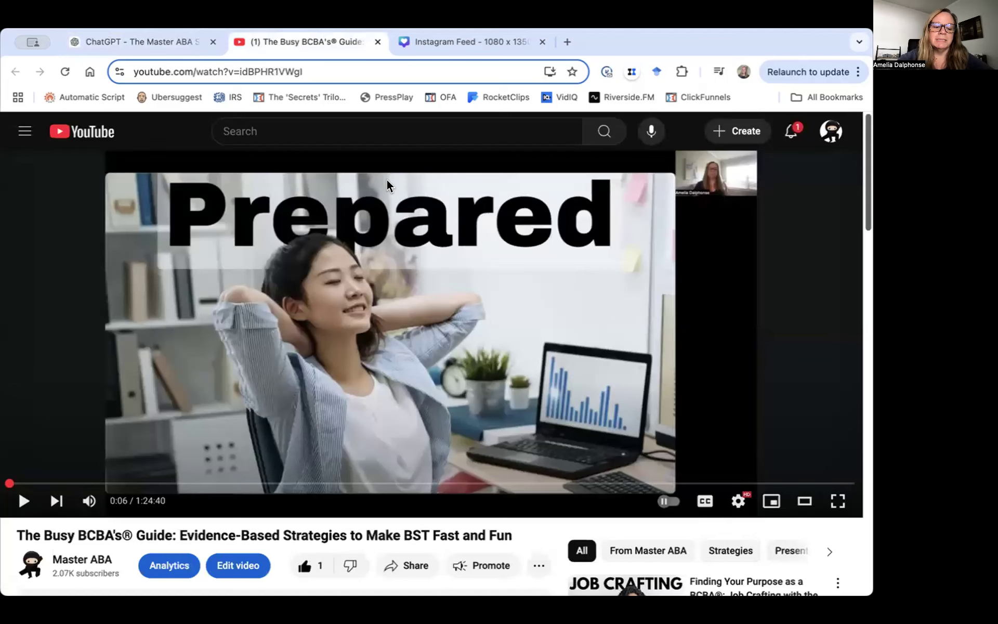
{"action": "scroll", "coordinate": [388, 183], "scroll_direction": "down", "scroll_amount": 3}
{"action": "scroll", "coordinate": [394, 381], "scroll_direction": "down", "scroll_amount": 2}
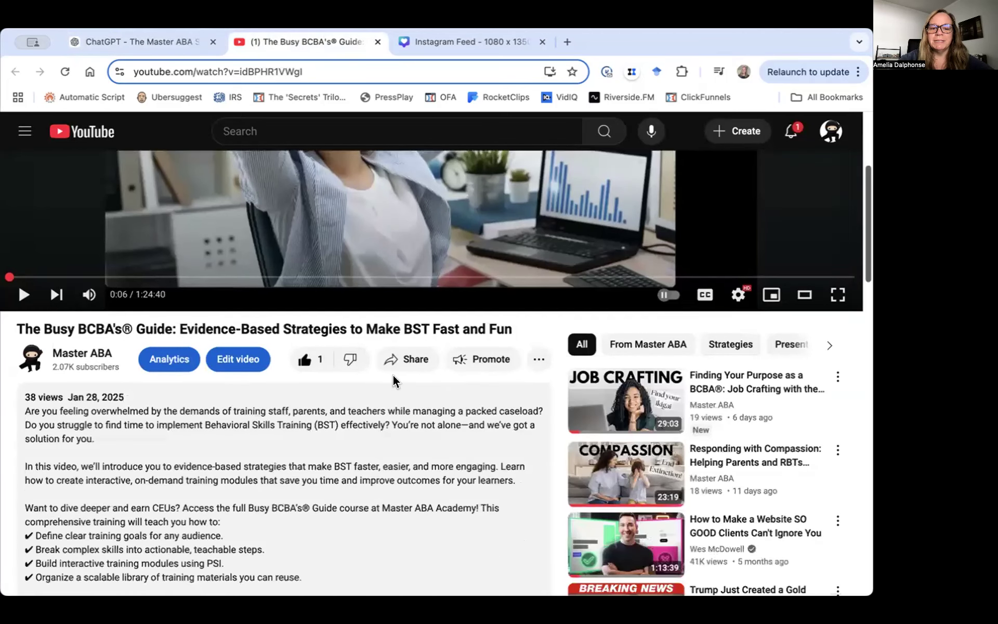
{"action": "scroll", "coordinate": [394, 381], "scroll_direction": "down", "scroll_amount": 2}
{"action": "scroll", "coordinate": [393, 381], "scroll_direction": "down", "scroll_amount": 2}
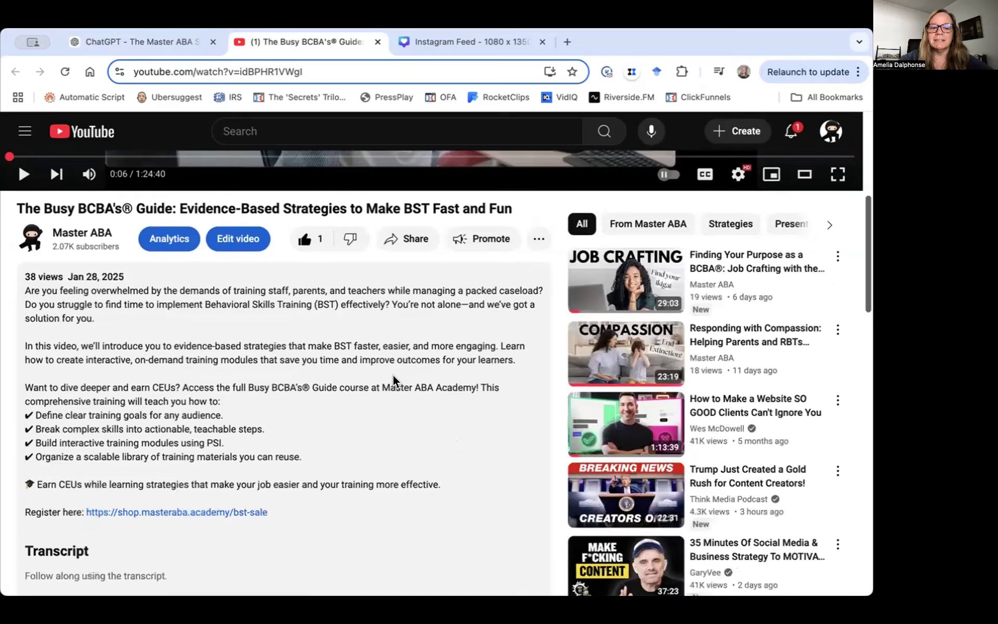
{"action": "scroll", "coordinate": [393, 375], "scroll_direction": "down", "scroll_amount": 1}
{"action": "scroll", "coordinate": [110, 325], "scroll_direction": "down", "scroll_amount": 1}
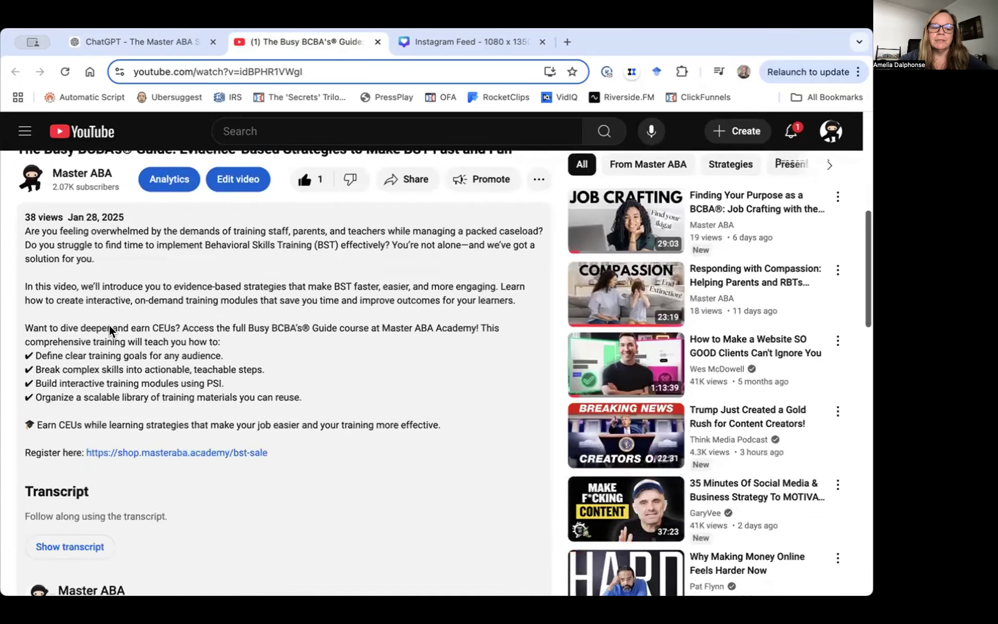
{"action": "scroll", "coordinate": [96, 391], "scroll_direction": "down", "scroll_amount": 3}
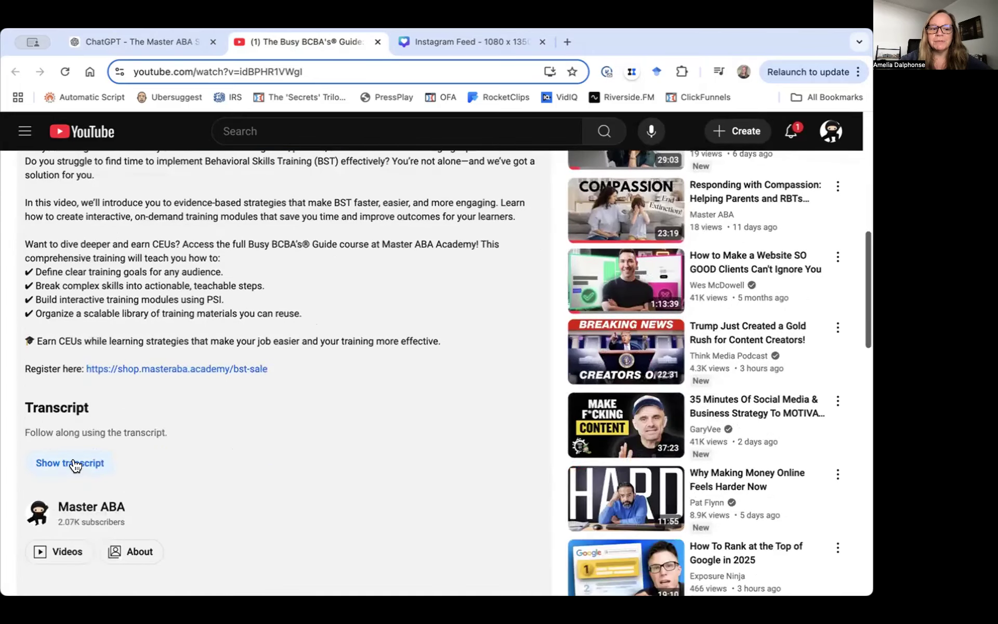
{"action": "left_click", "coordinate": [73, 463]}
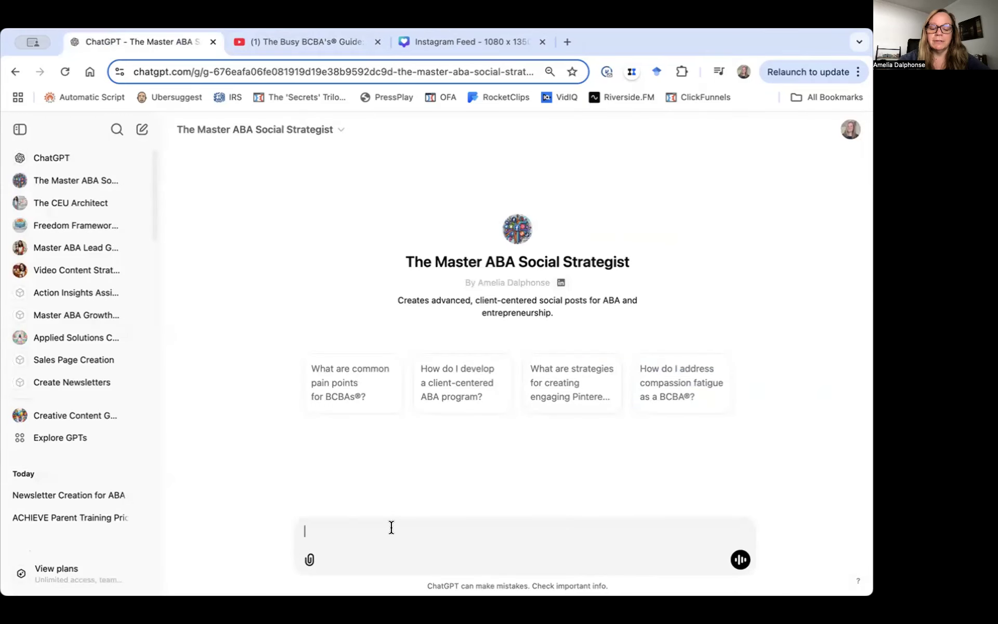
Paste the video transcript into The Master ABA Social Strategist's message box and insert two line breaks above it
{"action": "key", "text": "super+v"}
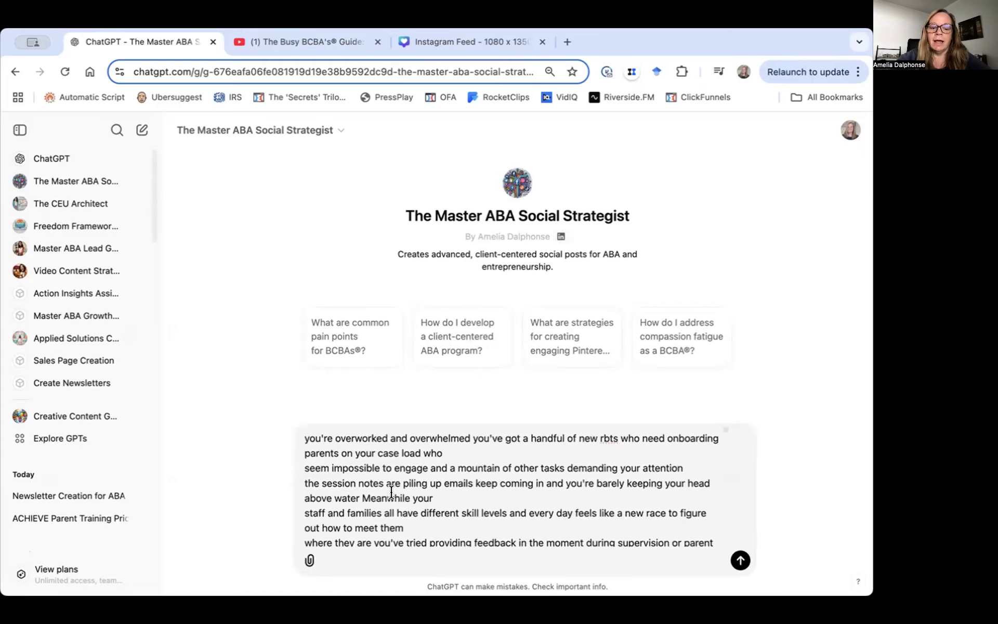
{"action": "left_click", "coordinate": [304, 436]}
{"action": "key", "text": "shift+Return"}
{"action": "key", "text": "shift+Return"}
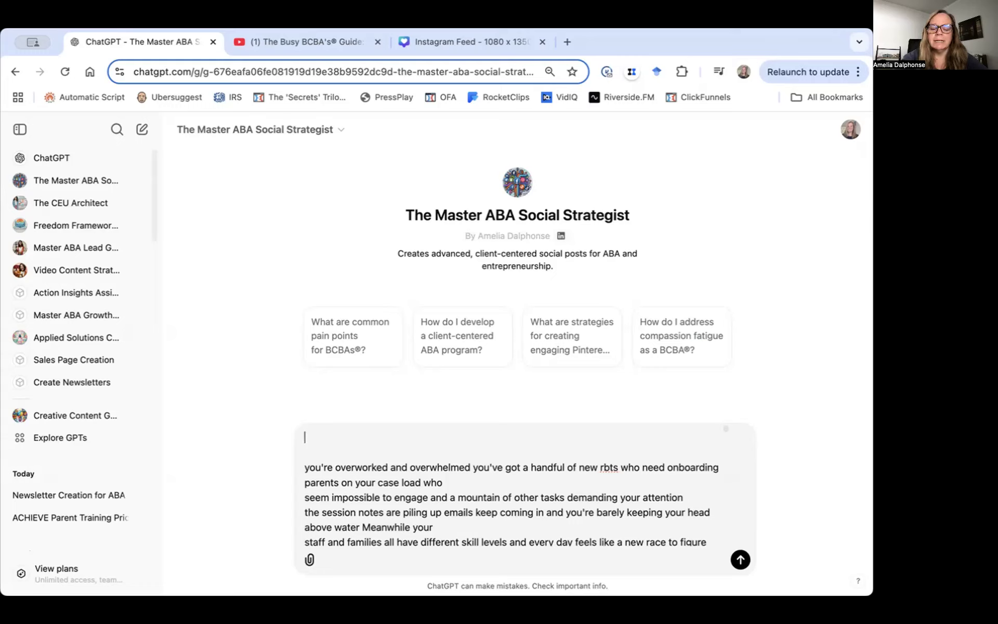
Begin the prompt with "This is my new CEU course for BCBAs®. I want to create social media posts to lead people to register for the course."
{"action": "type", "text": "This is "}
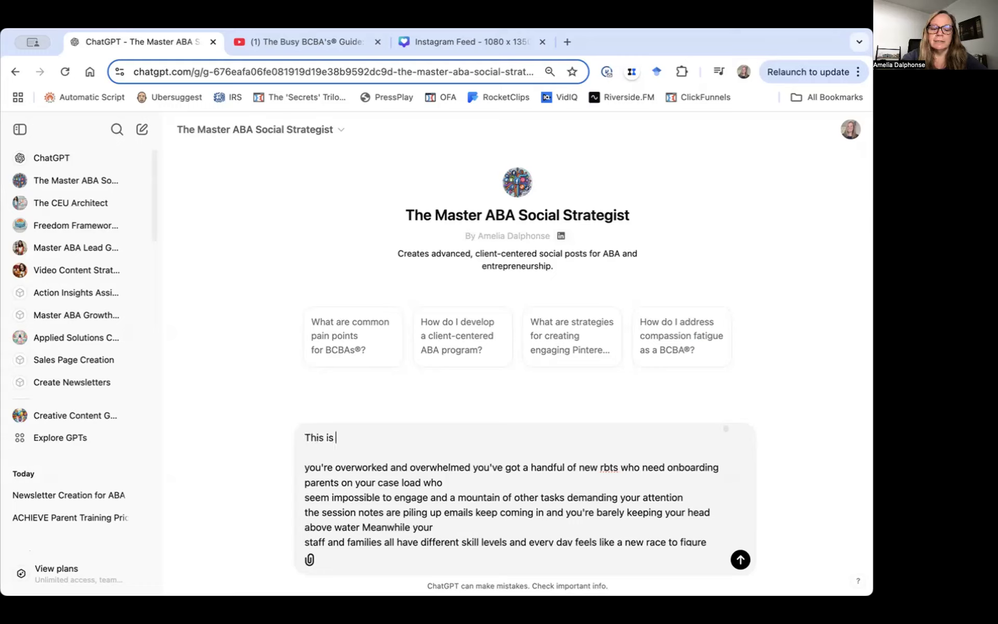
{"action": "type", "text": "my new"}
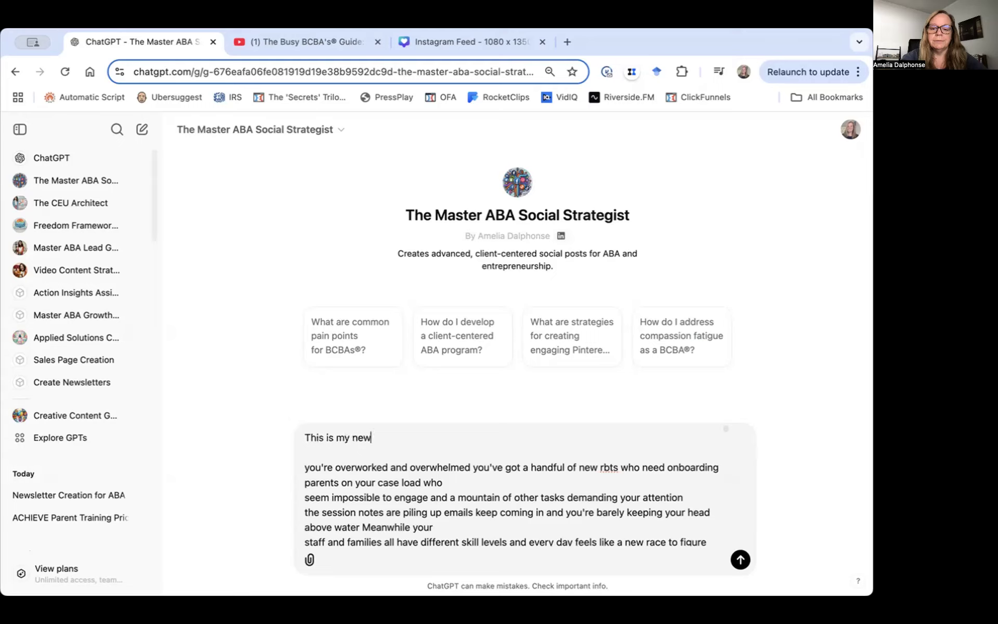
{"action": "type", "text": " CEU course for BCBAs®. I want t"}
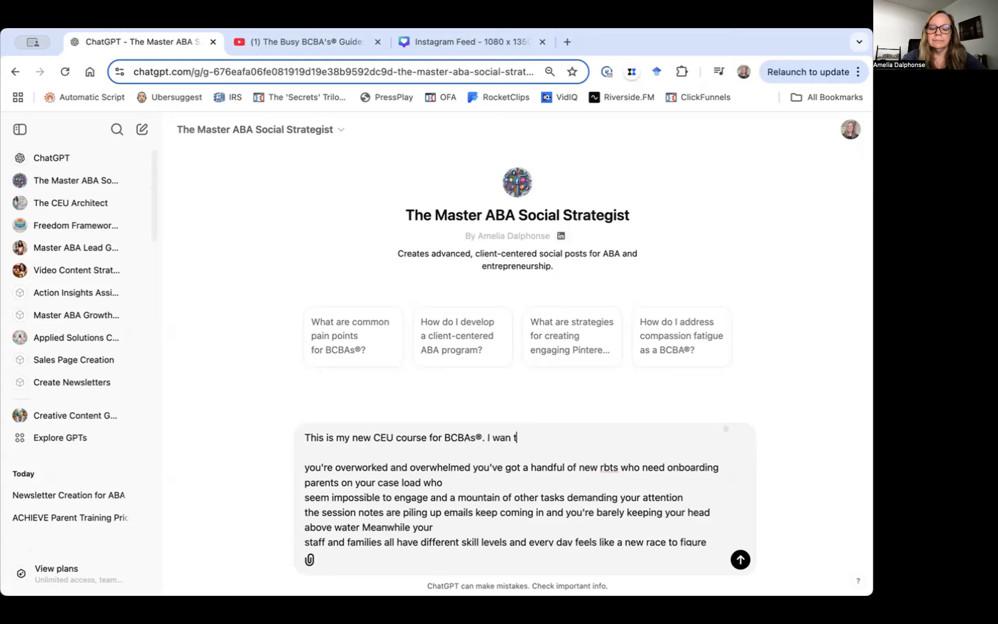
{"action": "type", "text": "o create "}
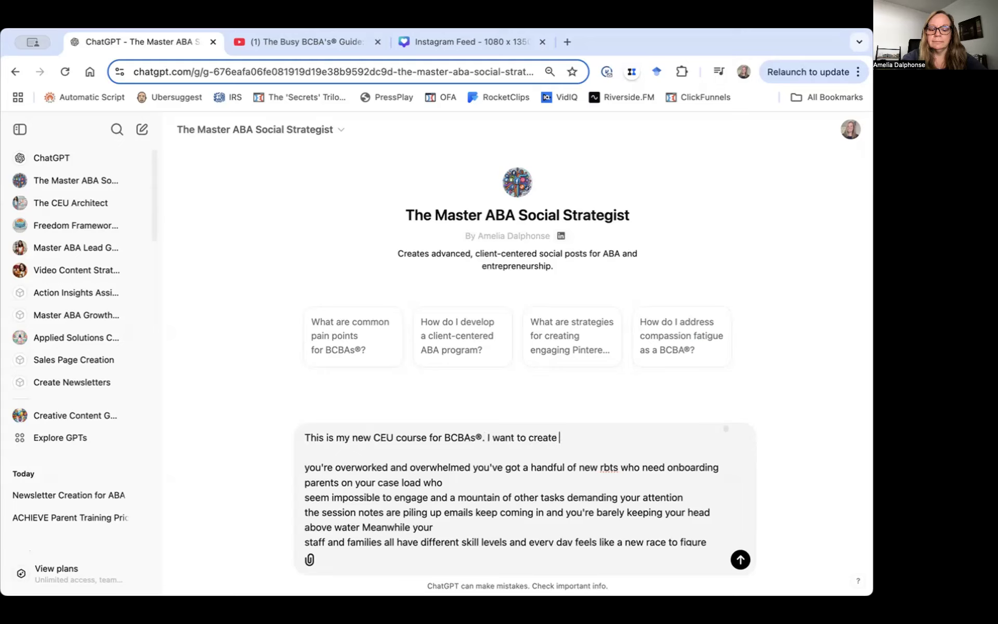
{"action": "type", "text": "soci"}
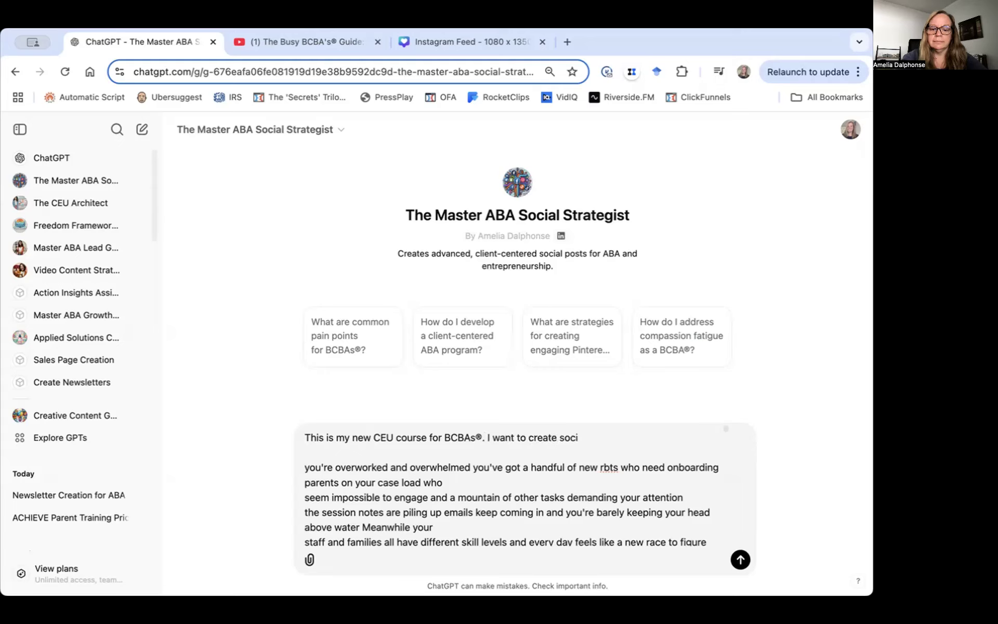
{"action": "type", "text": "al media posts to"}
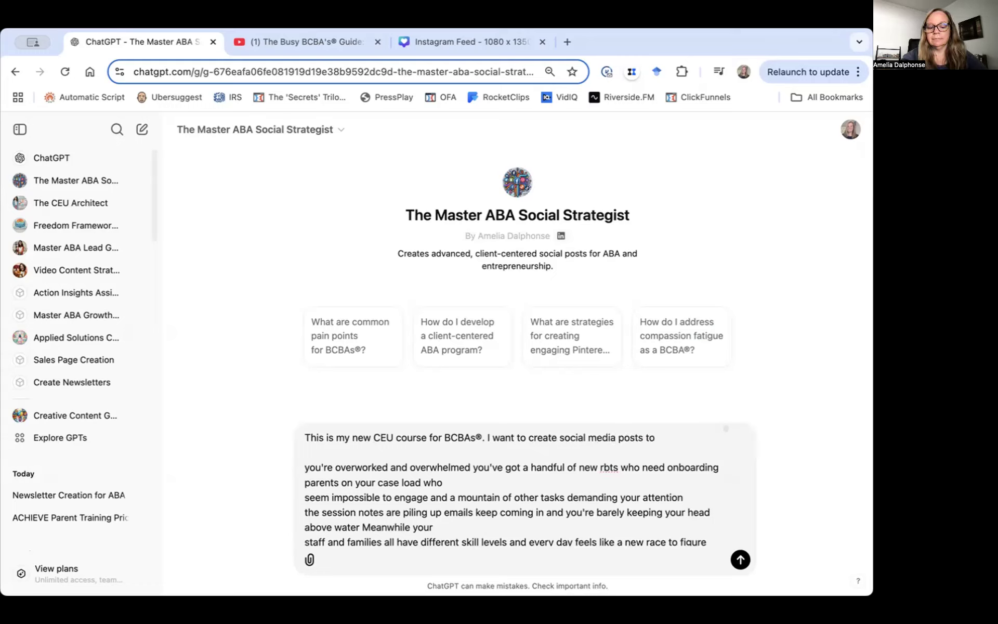
{"action": "type", "text": " l"}
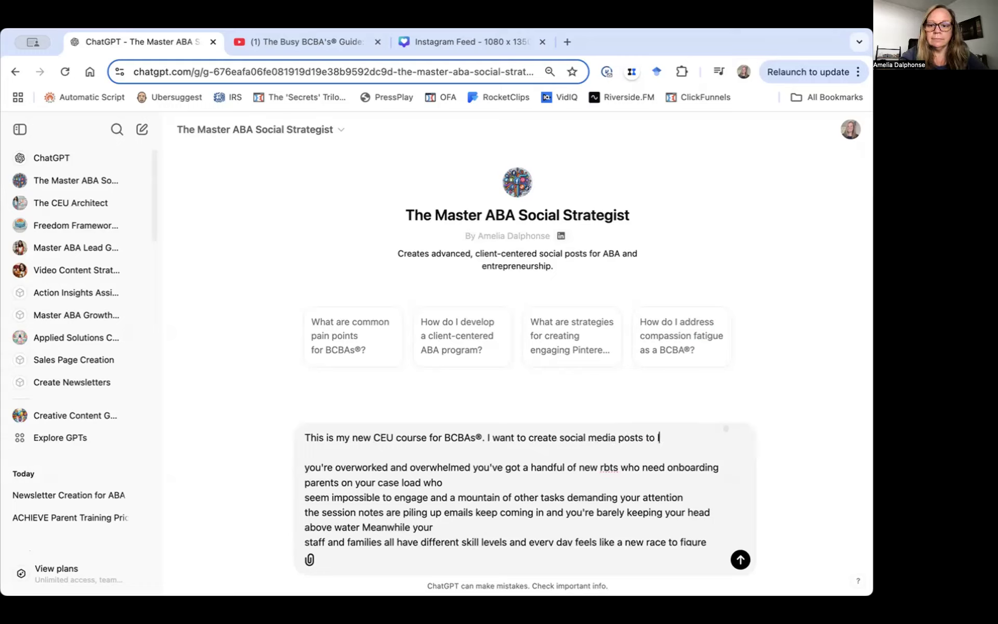
{"action": "type", "text": "ead people to"}
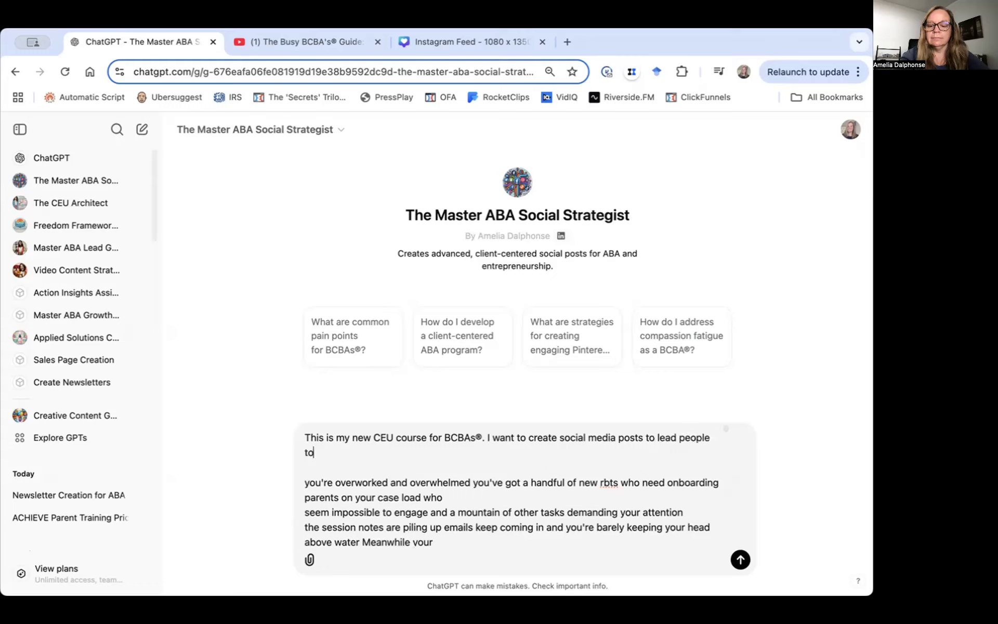
{"action": "type", "text": " the"}
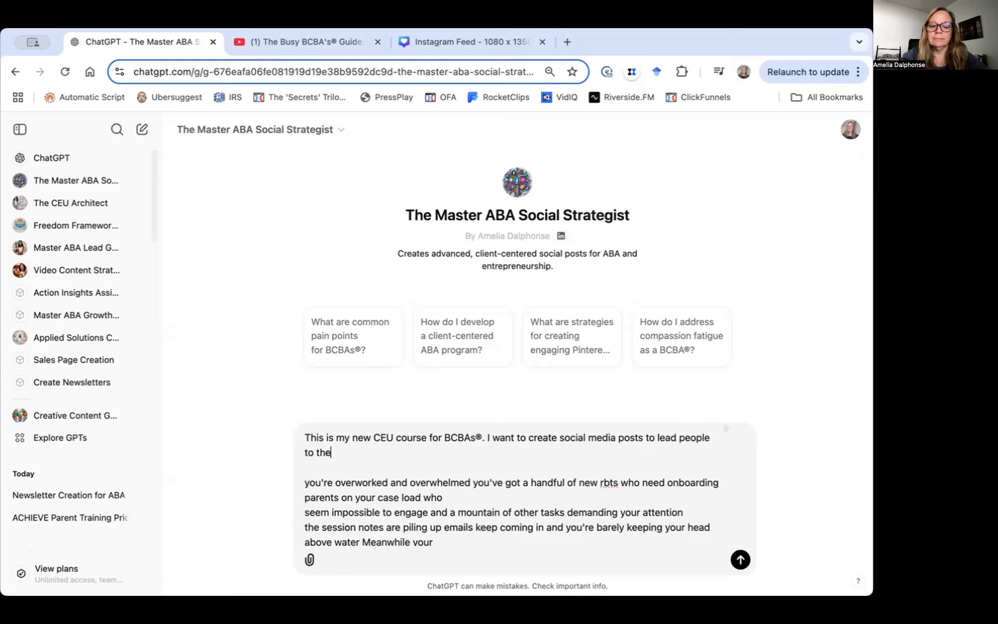
{"action": "key", "text": "BackSpace"}
{"action": "key", "text": "BackSpace"}
{"action": "key", "text": "BackSpace"}
{"action": "type", "text": "re"}
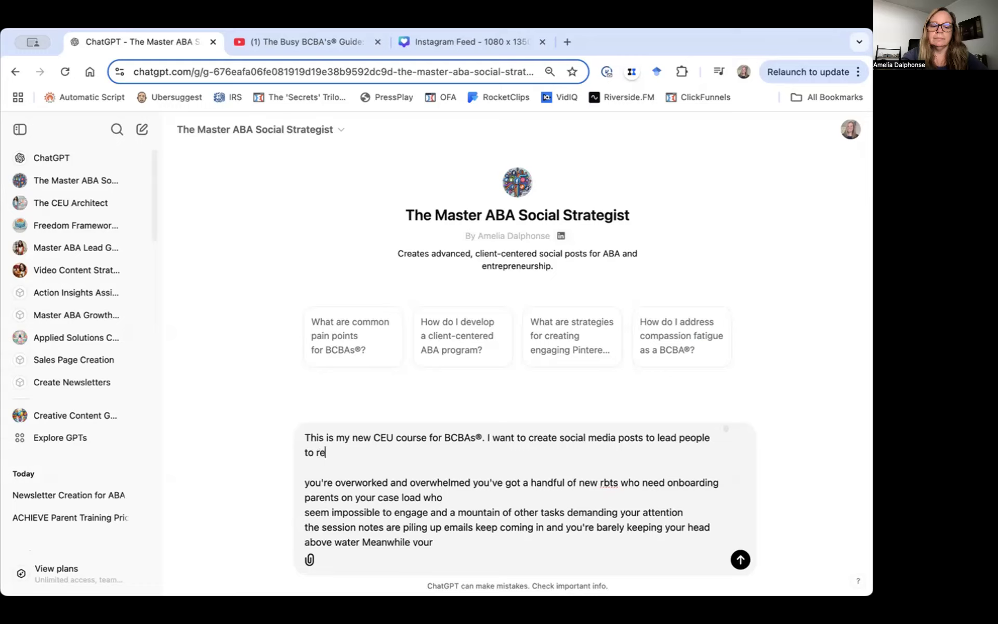
{"action": "type", "text": "gister for the"}
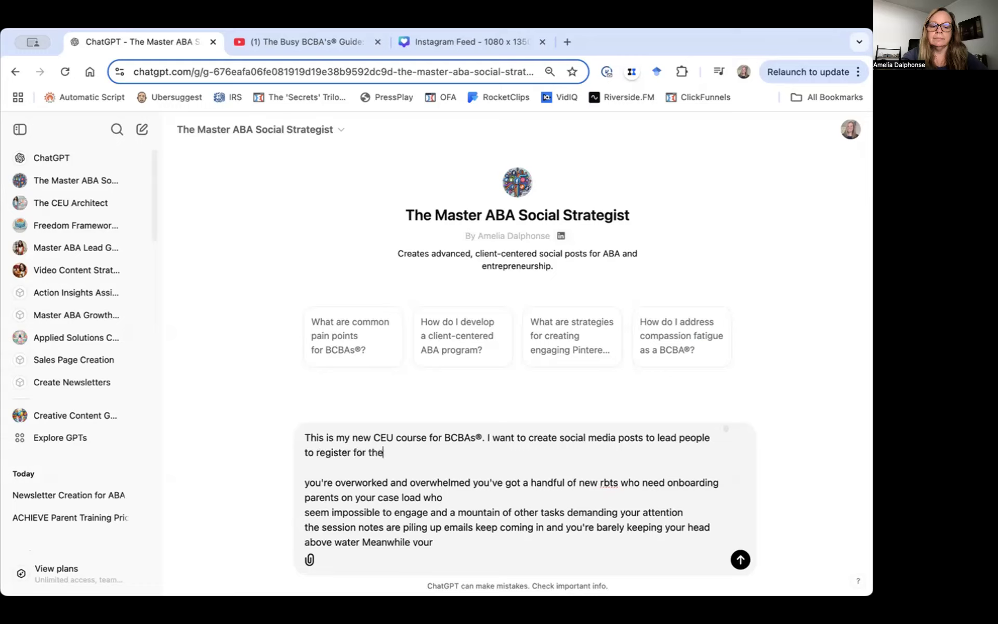
{"action": "type", "text": " course."}
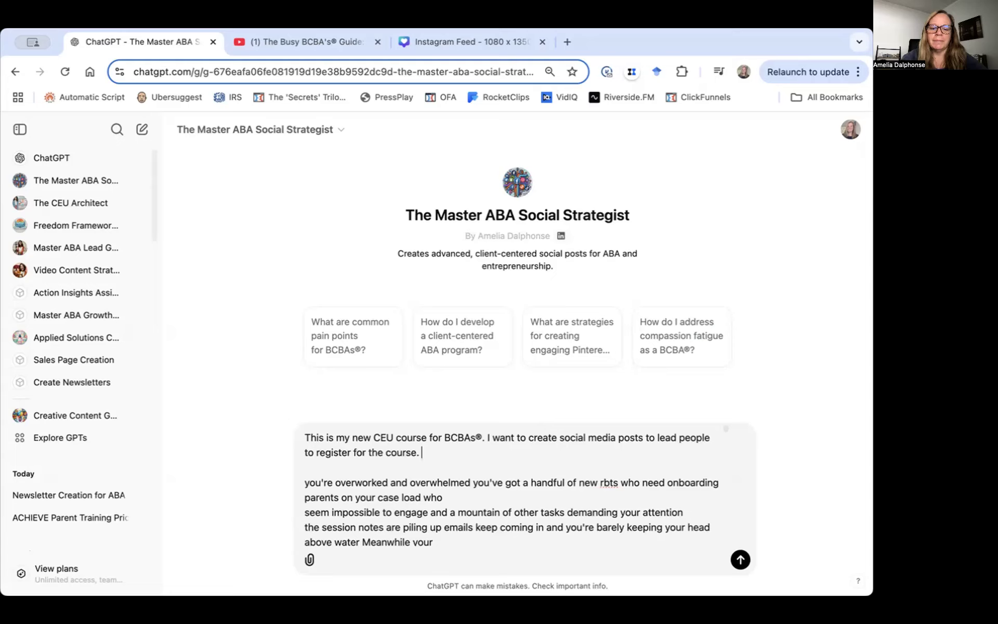
Add "I want creative ideas for short videos I can post as Reels and YouTube shorts as well as ideas for image posts." and send the prompt
{"action": "type", "text": "I want s"}
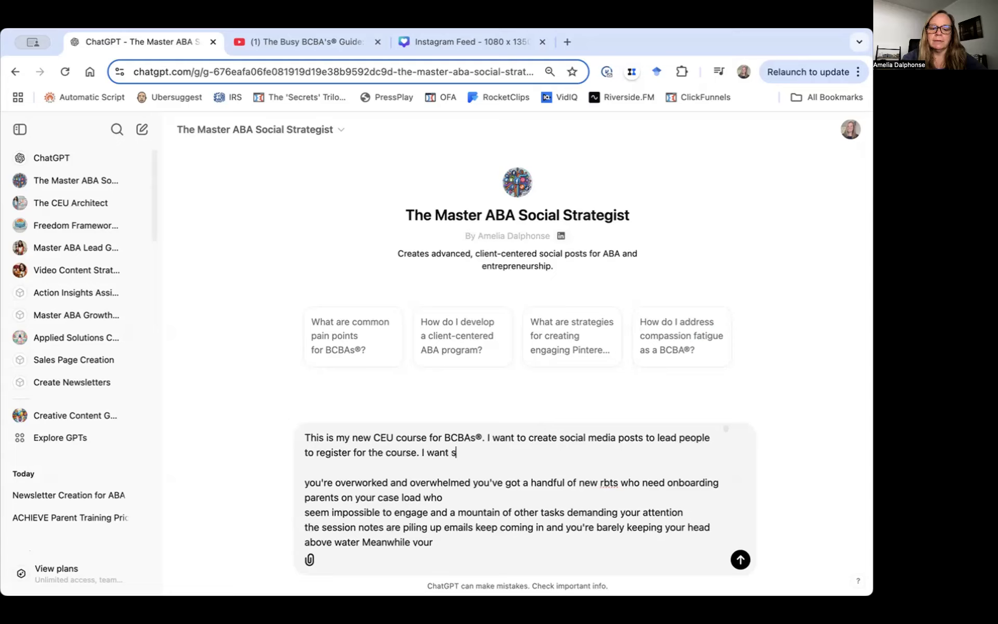
{"action": "key", "text": "BackSpace"}
{"action": "type", "text": "creative i"}
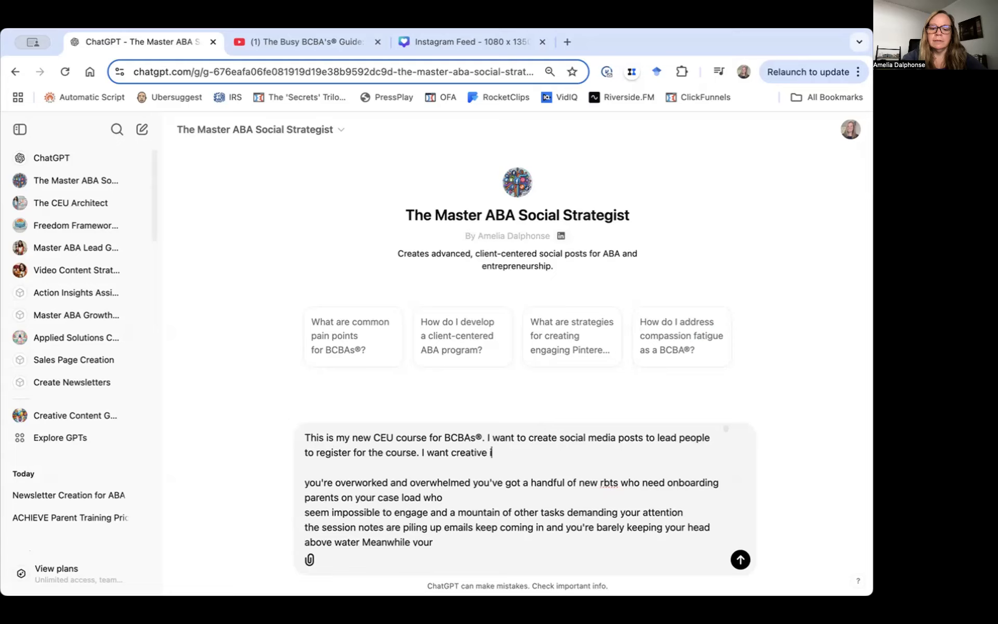
{"action": "type", "text": "deas for shor"}
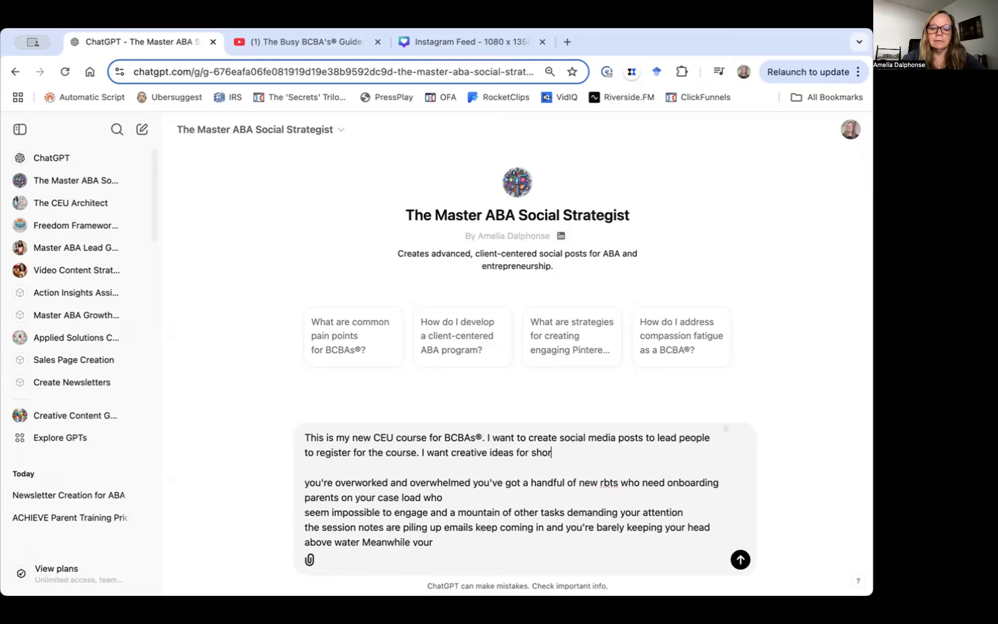
{"action": "type", "text": "t videos I "}
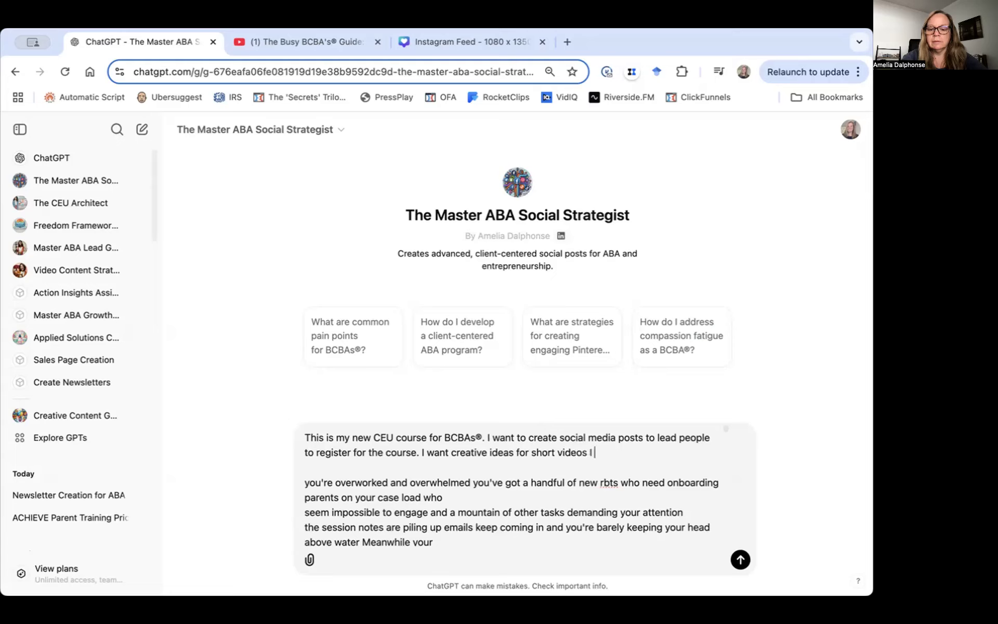
{"action": "type", "text": "can post o"}
{"action": "key", "text": "BackSpace"}
{"action": "type", "text": "as Reels"}
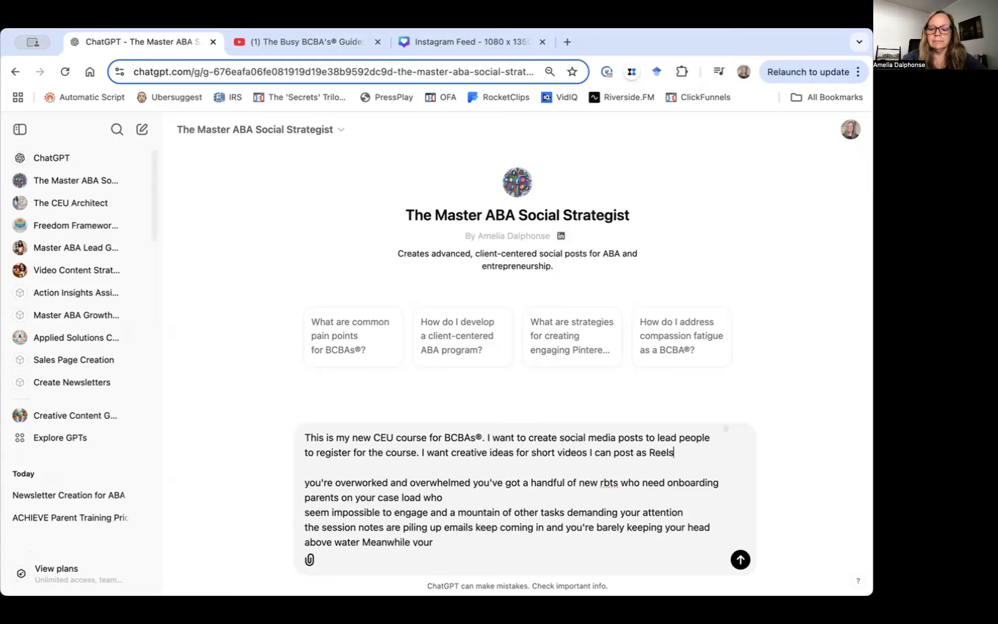
{"action": "type", "text": " and YouTube "}
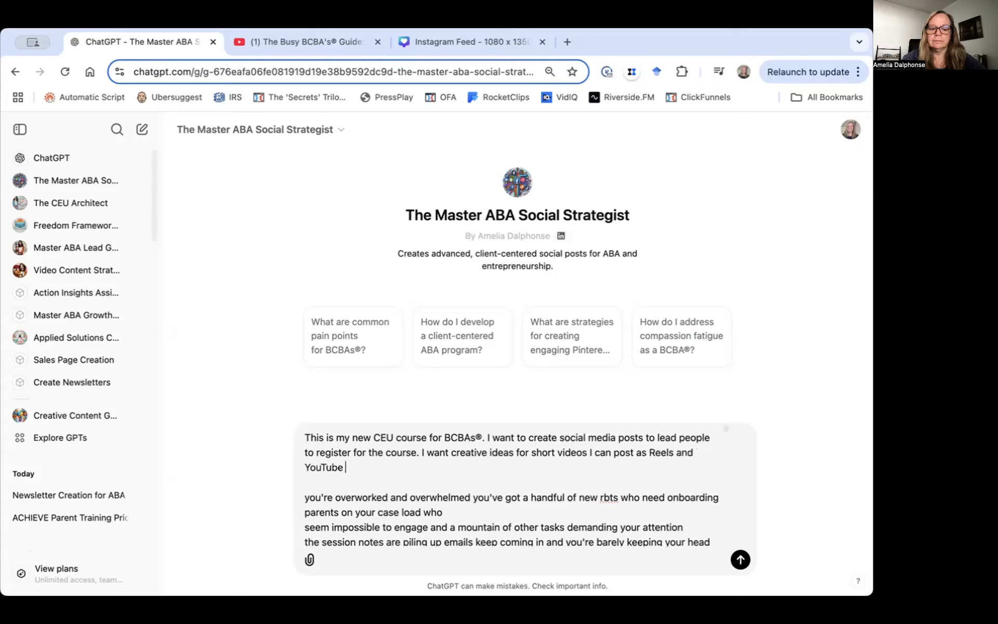
{"action": "type", "text": "shorst"}
{"action": "key", "text": "BackSpace"}
{"action": "key", "text": "BackSpace"}
{"action": "type", "text": "ts as "}
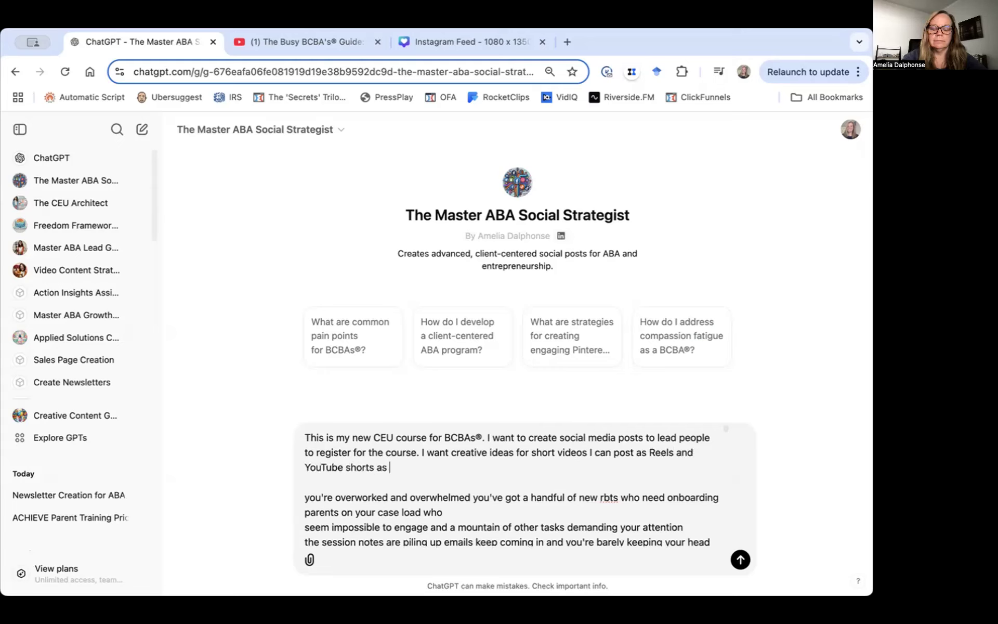
{"action": "type", "text": "well as idea"}
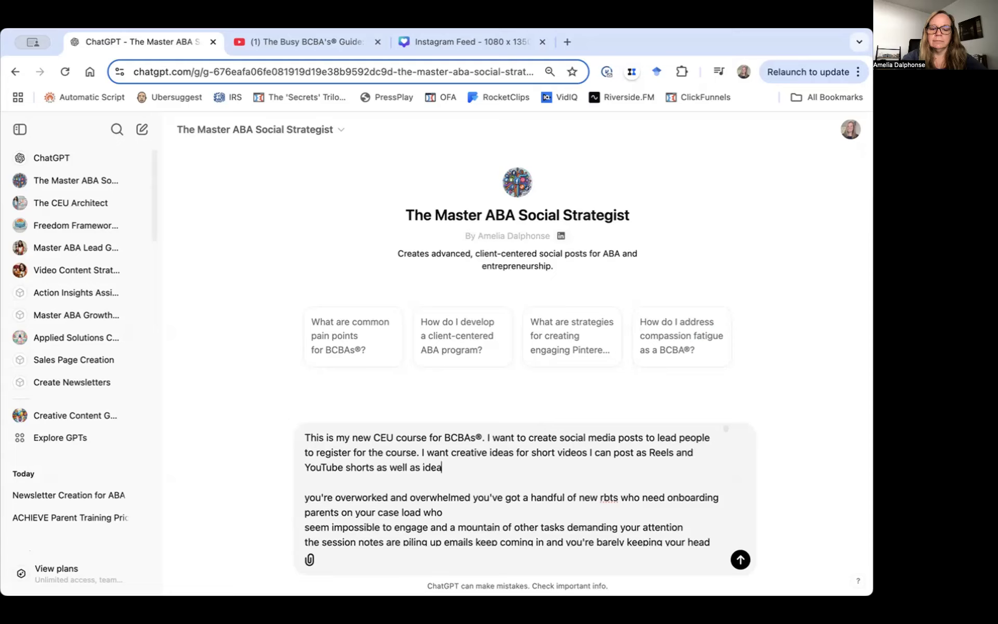
{"action": "type", "text": "s for image"}
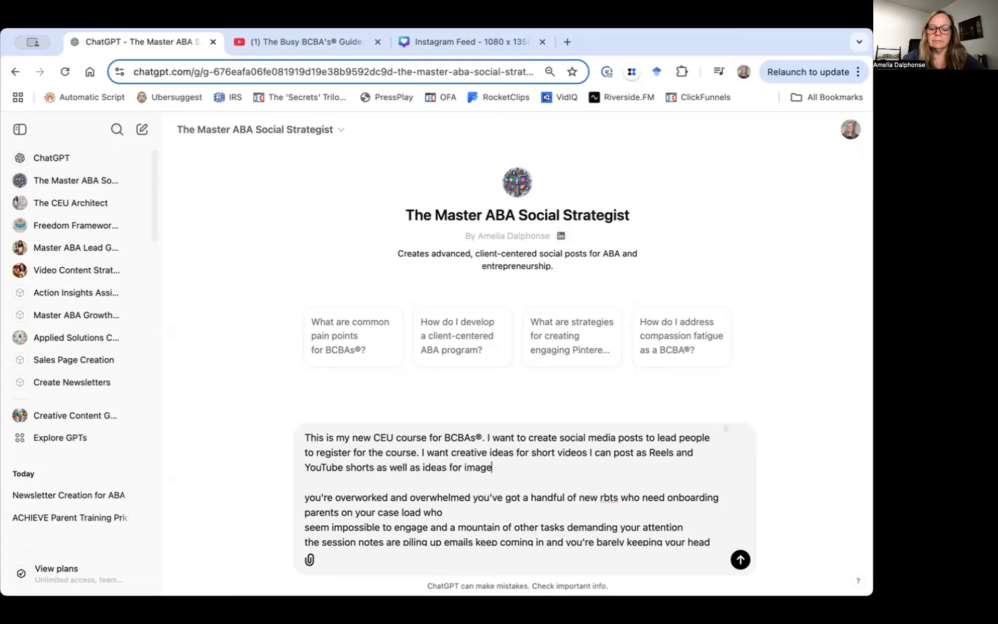
{"action": "type", "text": " posts."}
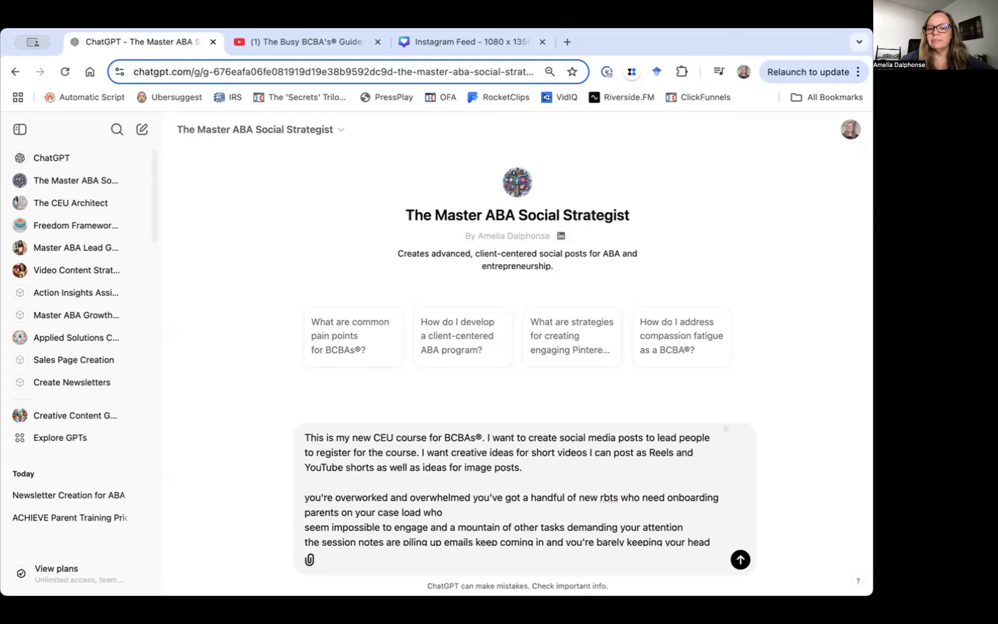
{"action": "key", "text": "Return"}
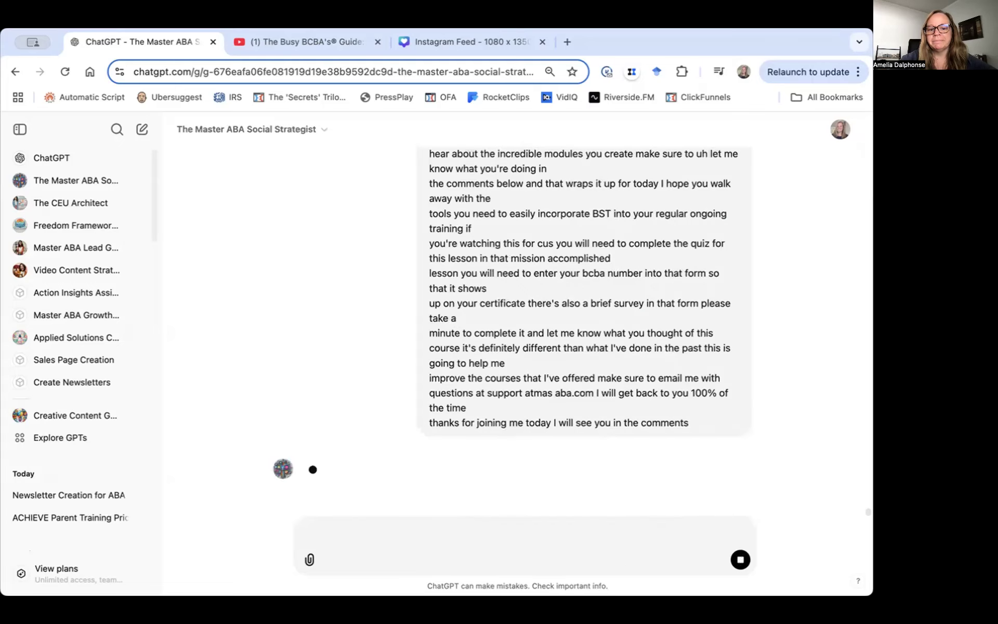
Review the short video ideas in the reply, highlighting "I already showed you this!", and read on into the image post ideas
{"action": "scroll", "coordinate": [461, 319], "scroll_direction": "up", "scroll_amount": 20}
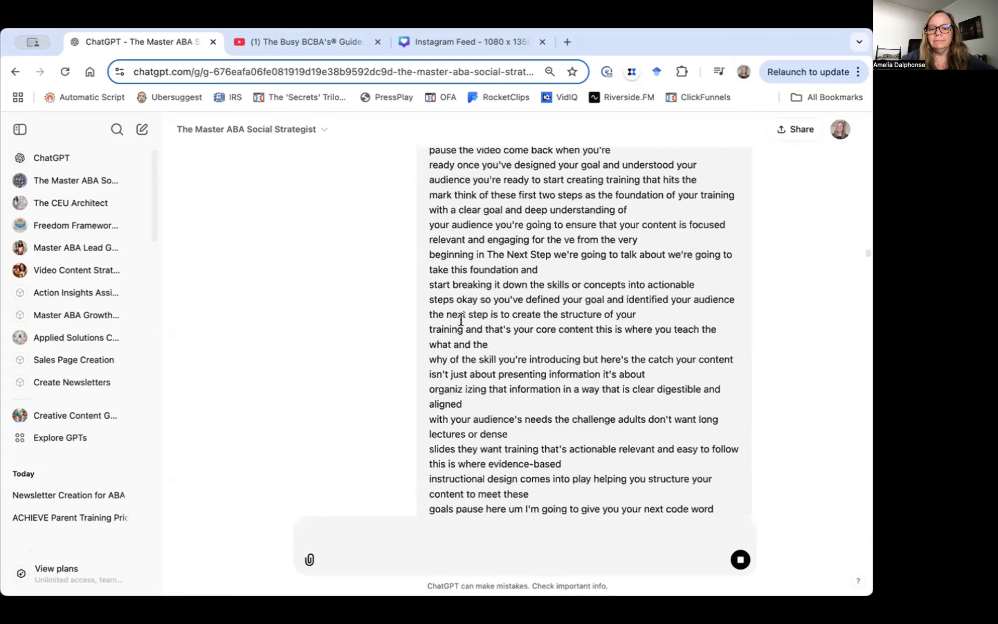
{"action": "scroll", "coordinate": [459, 319], "scroll_direction": "down", "scroll_amount": 20}
{"action": "scroll", "coordinate": [460, 318], "scroll_direction": "down", "scroll_amount": 10}
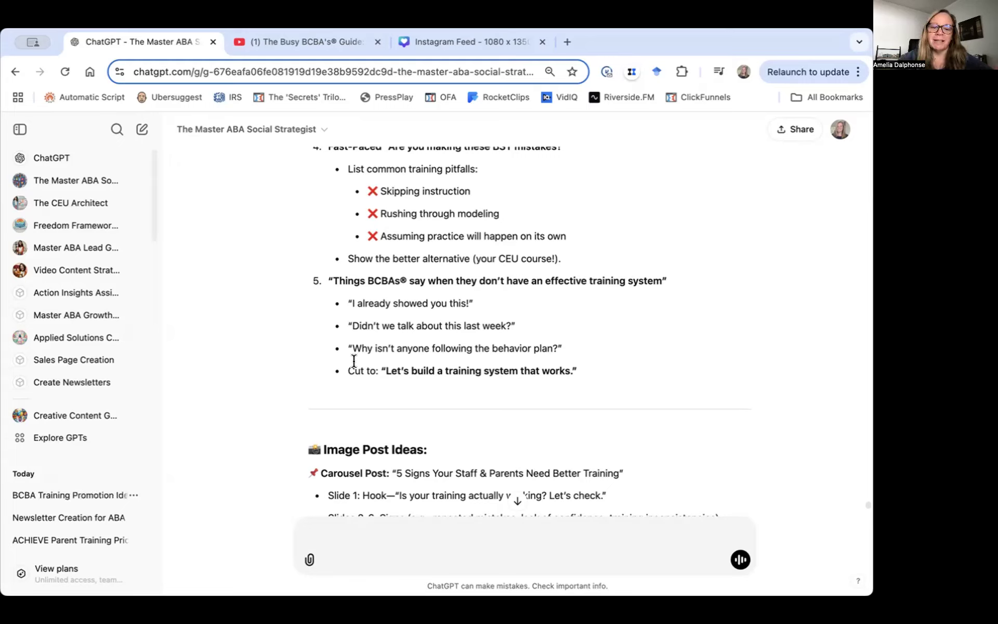
{"action": "left_click_drag", "start_coordinate": [352, 302], "coordinate": [469, 303]}
{"action": "scroll", "coordinate": [460, 368], "scroll_direction": "down", "scroll_amount": 1}
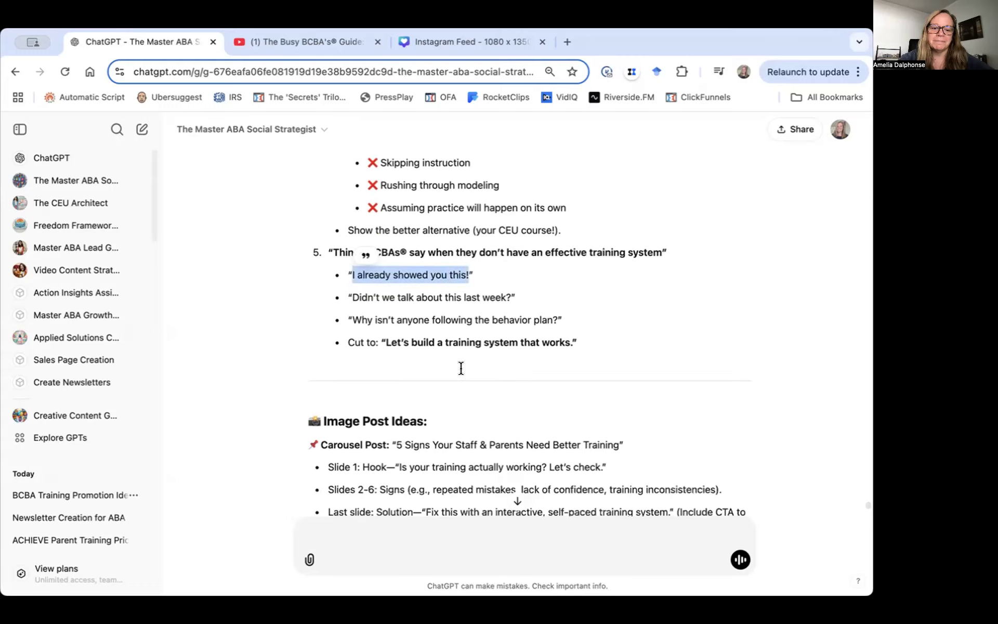
{"action": "scroll", "coordinate": [460, 368], "scroll_direction": "down", "scroll_amount": 1}
{"action": "scroll", "coordinate": [461, 368], "scroll_direction": "down", "scroll_amount": 3}
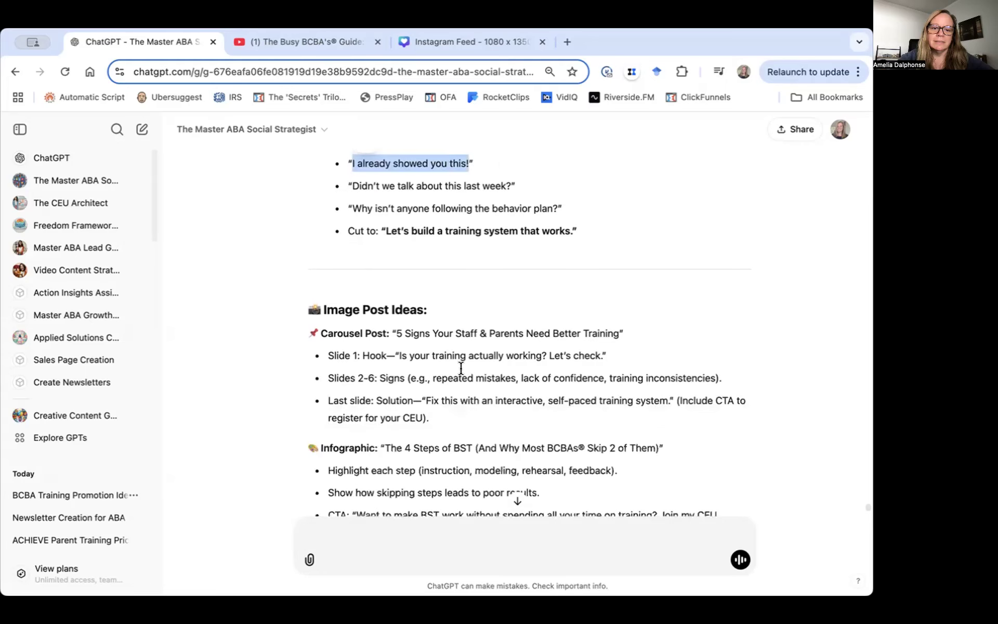
Review the image post ideas through to the end of the reply, highlighting the infographic title "The 4 Steps of BST (And Why Most BCBAs® Skip 2 of Them)"
{"action": "scroll", "coordinate": [460, 368], "scroll_direction": "down", "scroll_amount": 4}
{"action": "scroll", "coordinate": [460, 368], "scroll_direction": "down", "scroll_amount": 1}
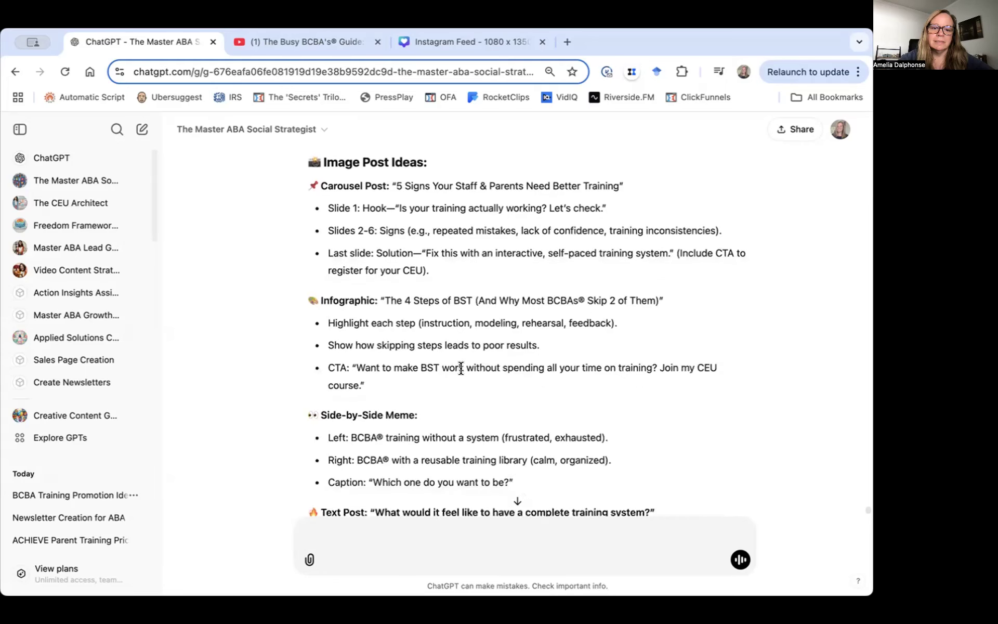
{"action": "scroll", "coordinate": [462, 368], "scroll_direction": "down", "scroll_amount": 1}
{"action": "scroll", "coordinate": [461, 368], "scroll_direction": "down", "scroll_amount": 2}
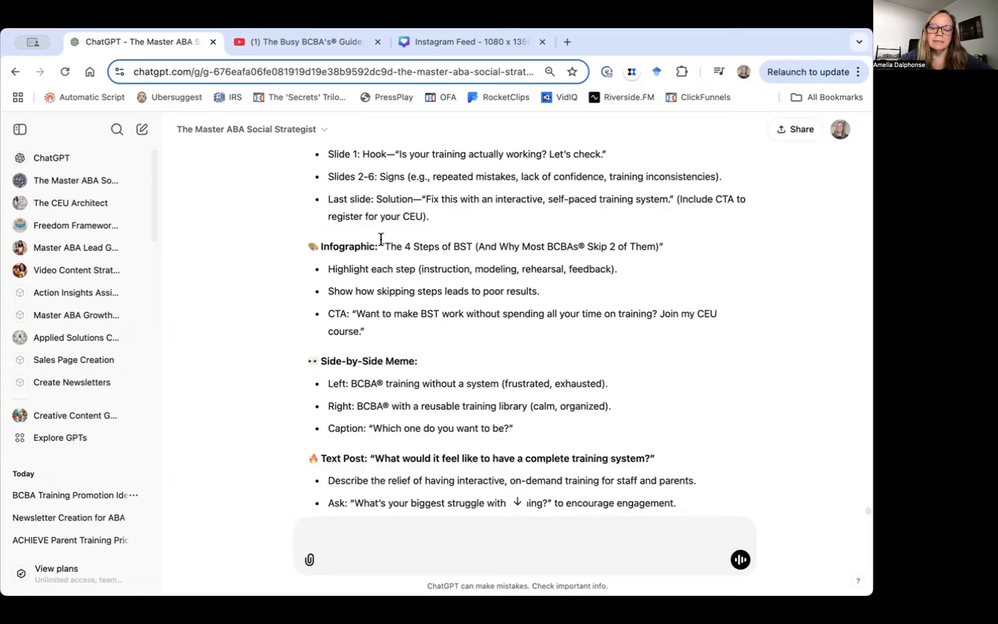
{"action": "left_click_drag", "start_coordinate": [385, 244], "coordinate": [657, 240]}
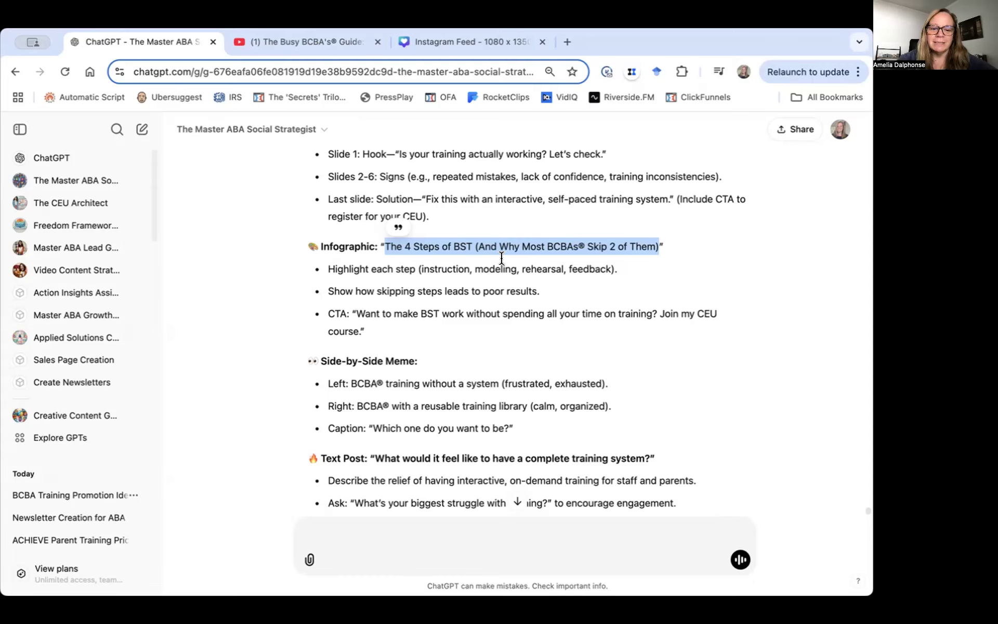
{"action": "scroll", "coordinate": [475, 226], "scroll_direction": "down", "scroll_amount": 1}
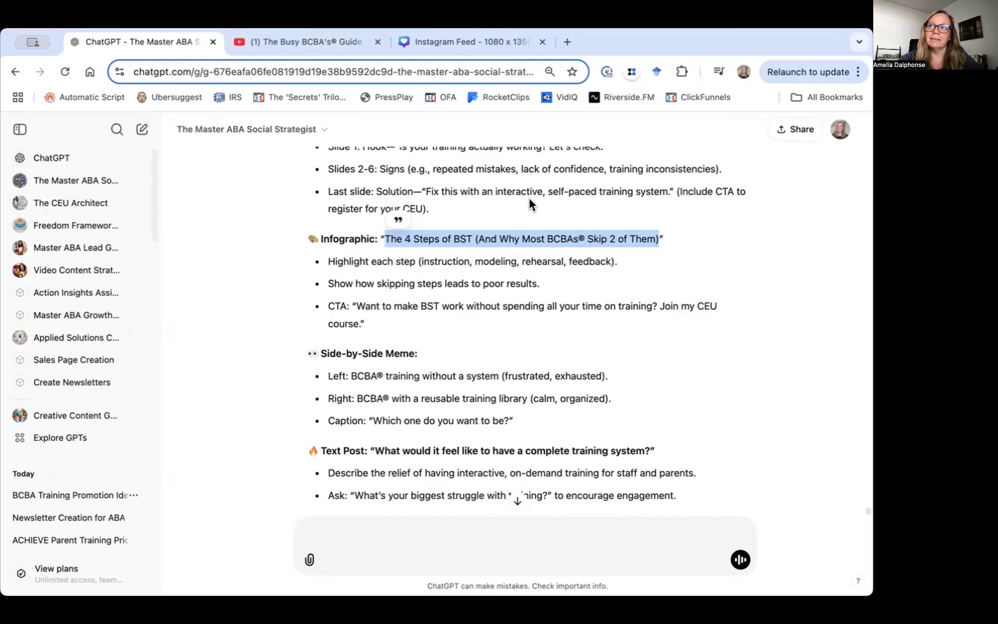
{"action": "scroll", "coordinate": [516, 367], "scroll_direction": "down", "scroll_amount": 1}
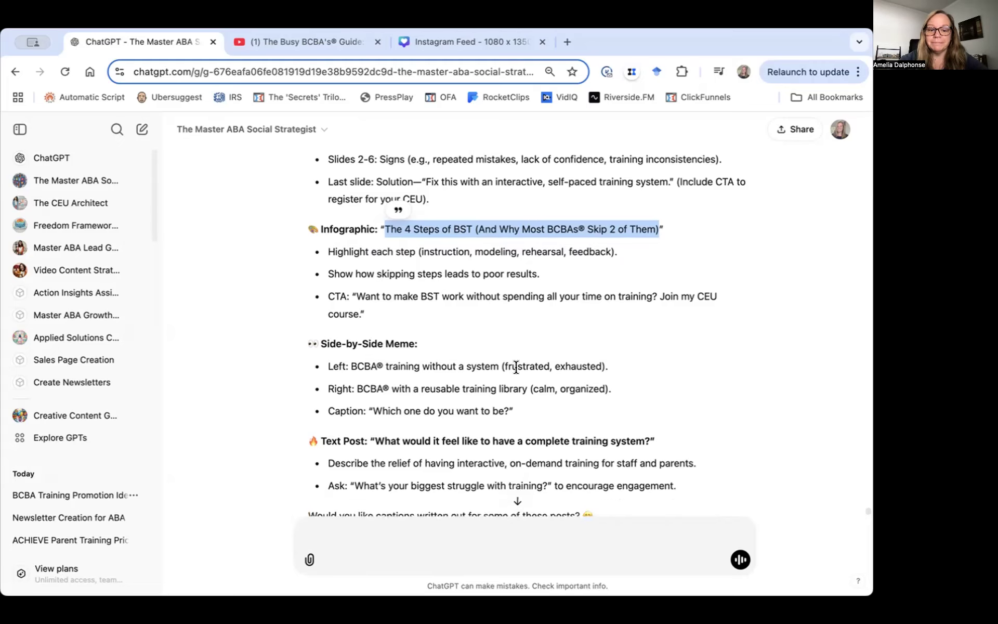
{"action": "scroll", "coordinate": [517, 367], "scroll_direction": "down", "scroll_amount": 3}
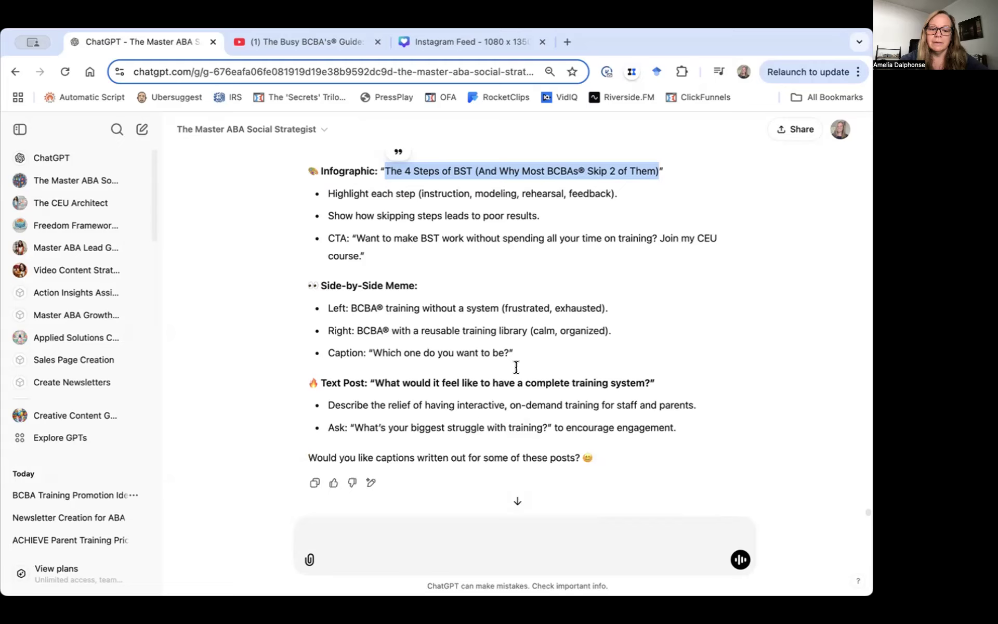
{"action": "scroll", "coordinate": [516, 366], "scroll_direction": "down", "scroll_amount": 1}
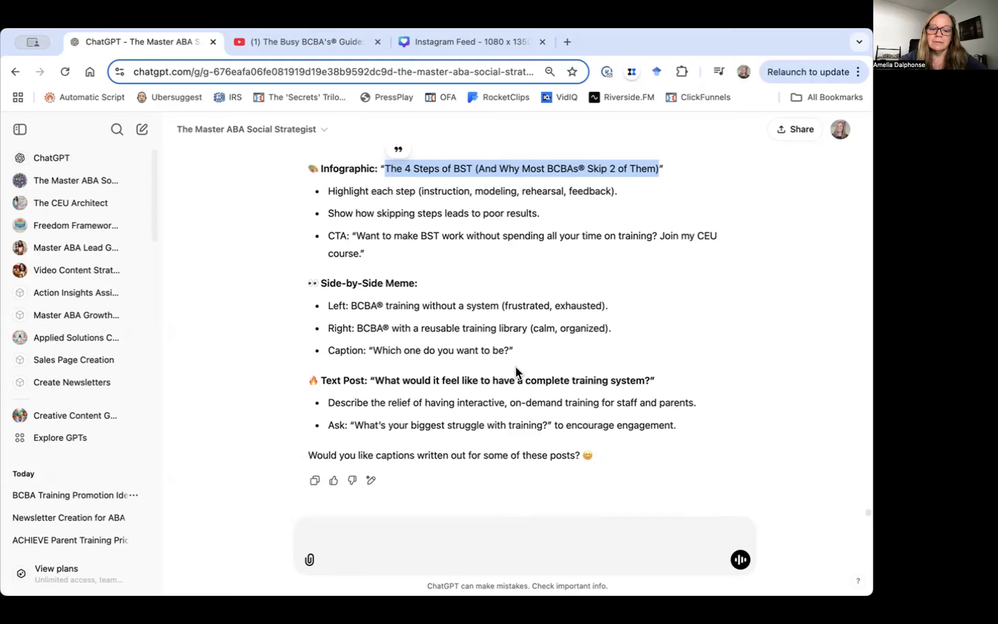
Copy the fifth short video idea, "Things BCBAs® say when they don't have an effective training system", including all its bullet points
{"action": "scroll", "coordinate": [516, 367], "scroll_direction": "up", "scroll_amount": 1}
{"action": "scroll", "coordinate": [516, 367], "scroll_direction": "up", "scroll_amount": 10}
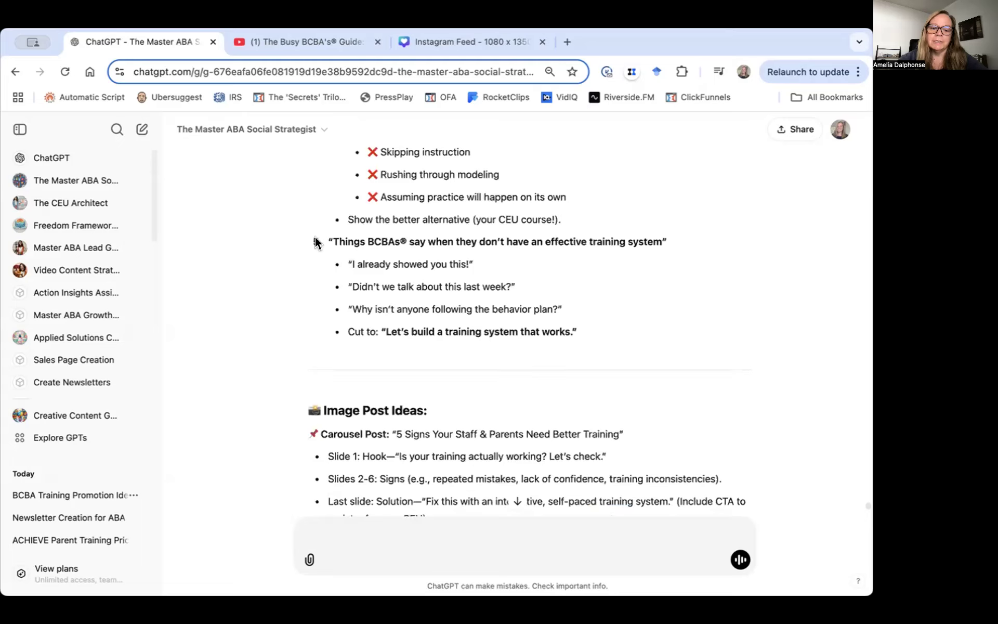
{"action": "left_click_drag", "start_coordinate": [308, 241], "coordinate": [575, 332]}
{"action": "key", "text": "super+c"}
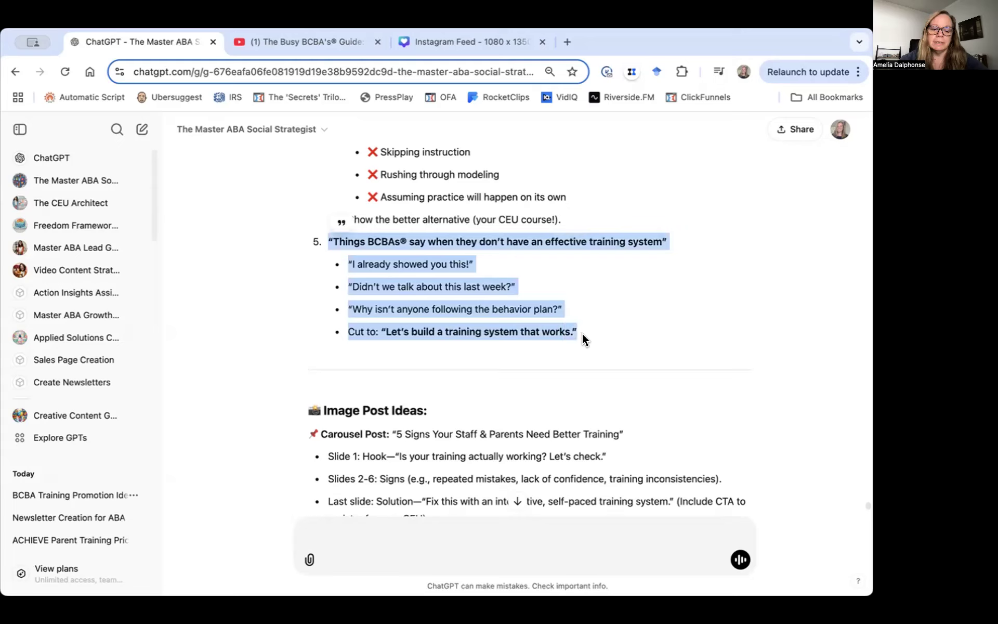
Send the prompt "I like the idea below. Help me turn this into a post on Facebook" with the copied idea pasted beneath it
{"action": "left_click", "coordinate": [480, 526]}
{"action": "type", "text": "I "}
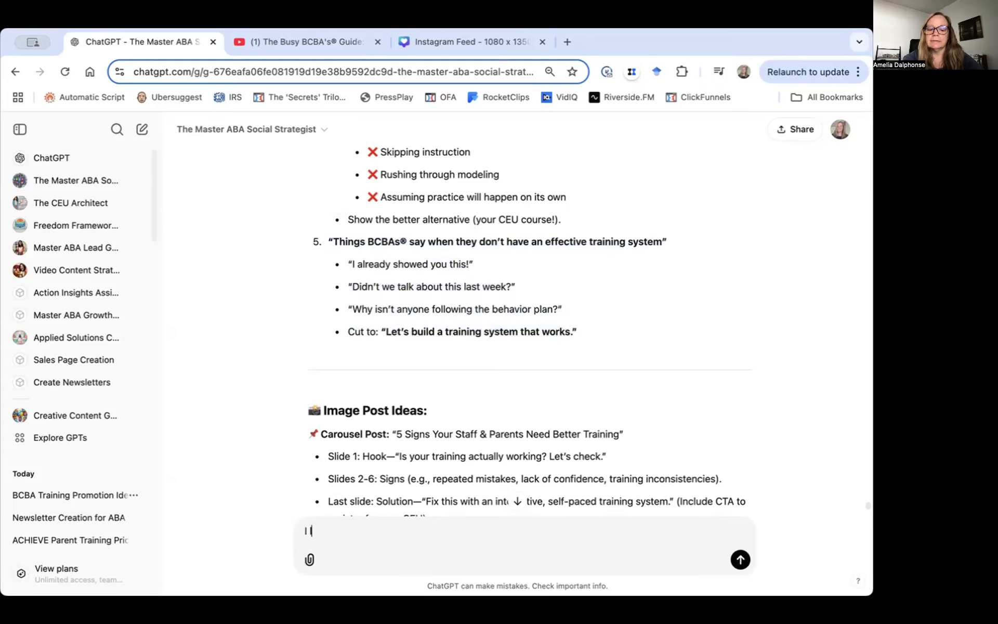
{"action": "type", "text": "like the idea be"}
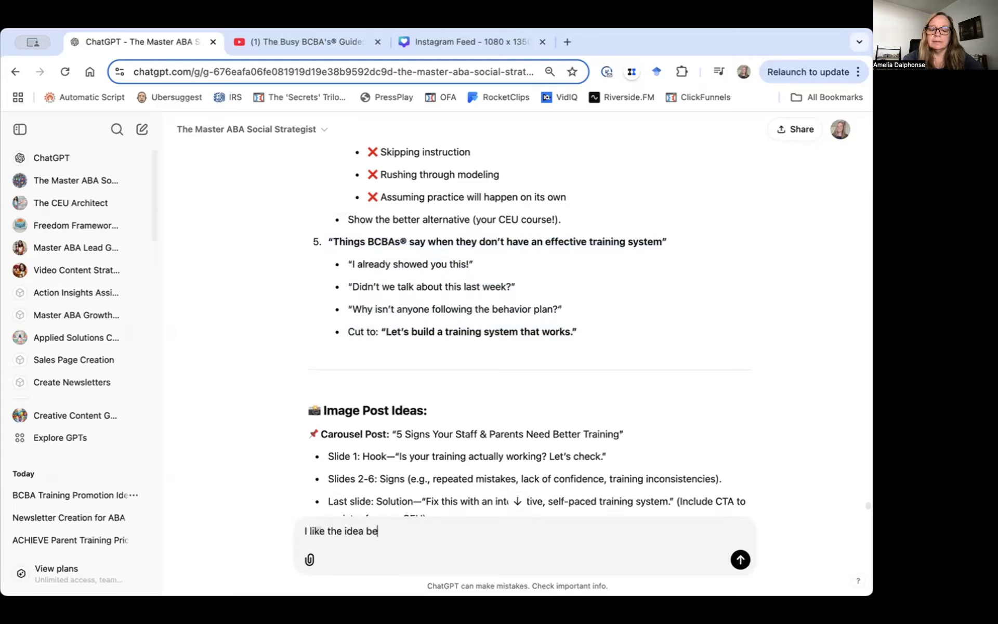
{"action": "type", "text": "low. Hel"}
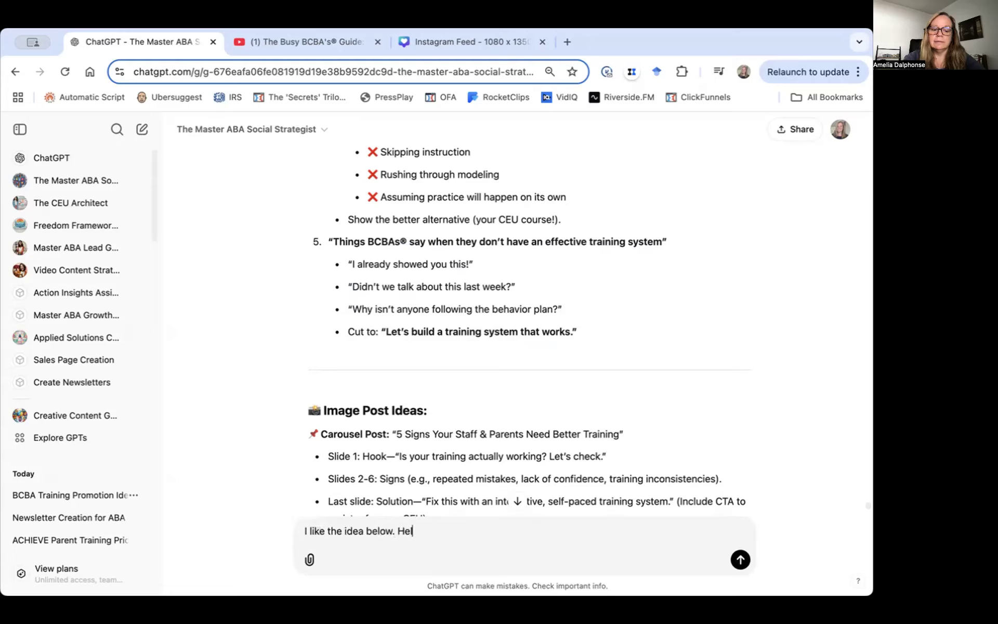
{"action": "type", "text": "p me t"}
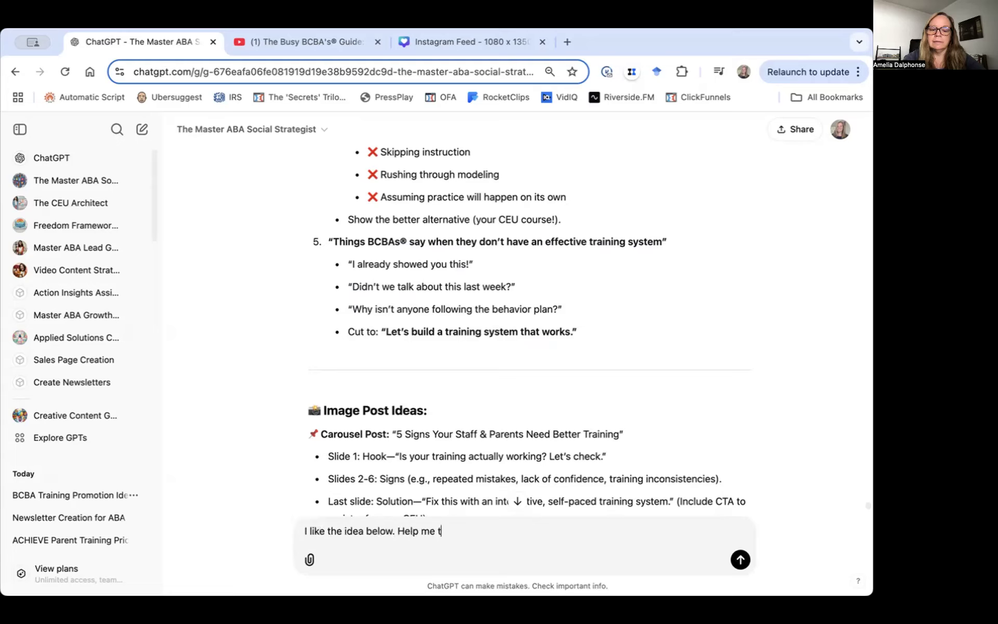
{"action": "type", "text": "urn this into a post on "}
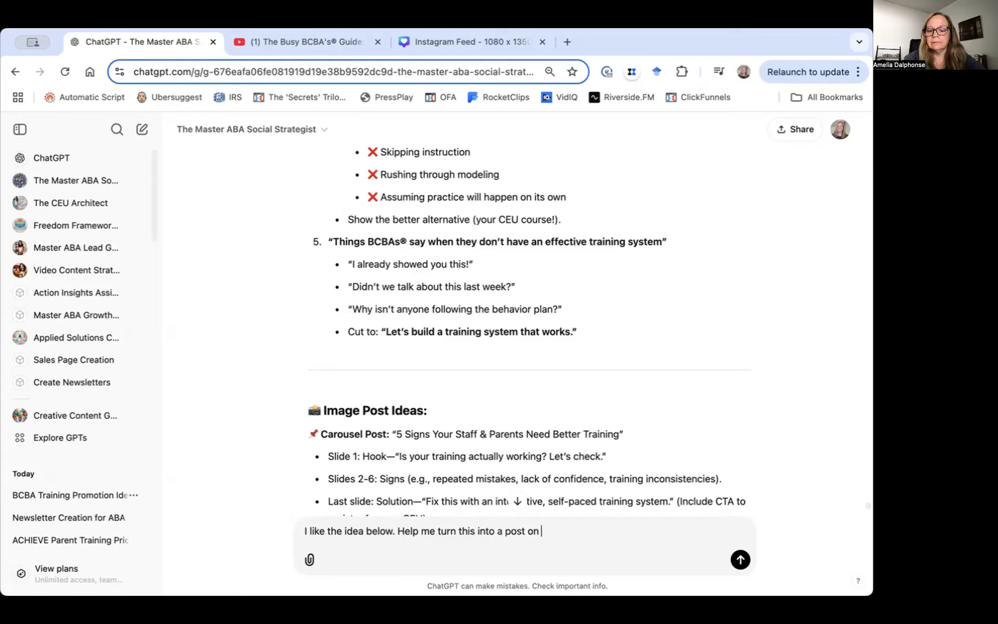
{"action": "type", "text": "Facebook"}
{"action": "key", "text": "shift+Return"}
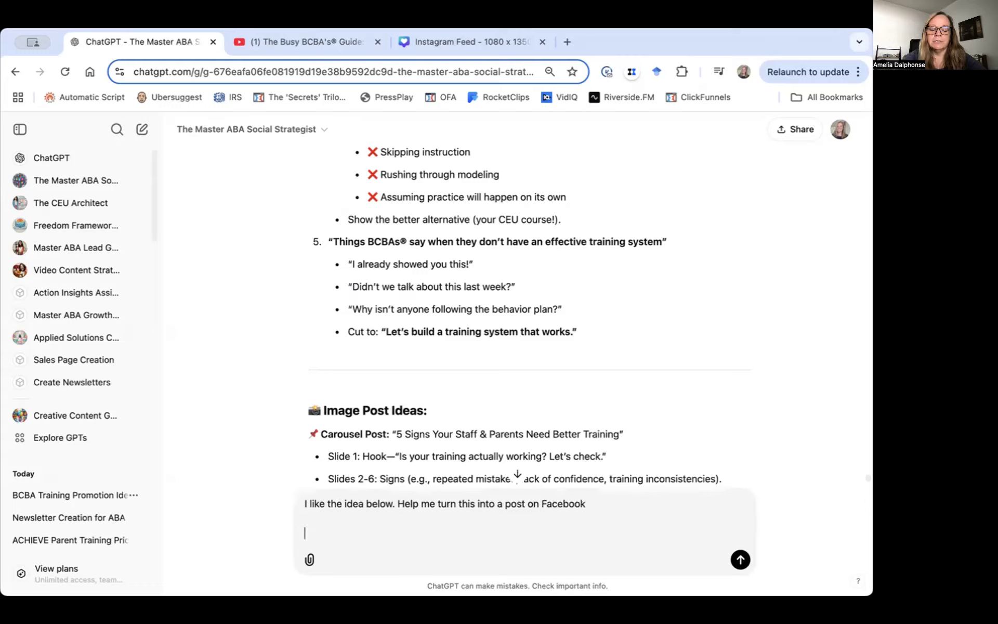
{"action": "key", "text": "super+v"}
{"action": "key", "text": "Return"}
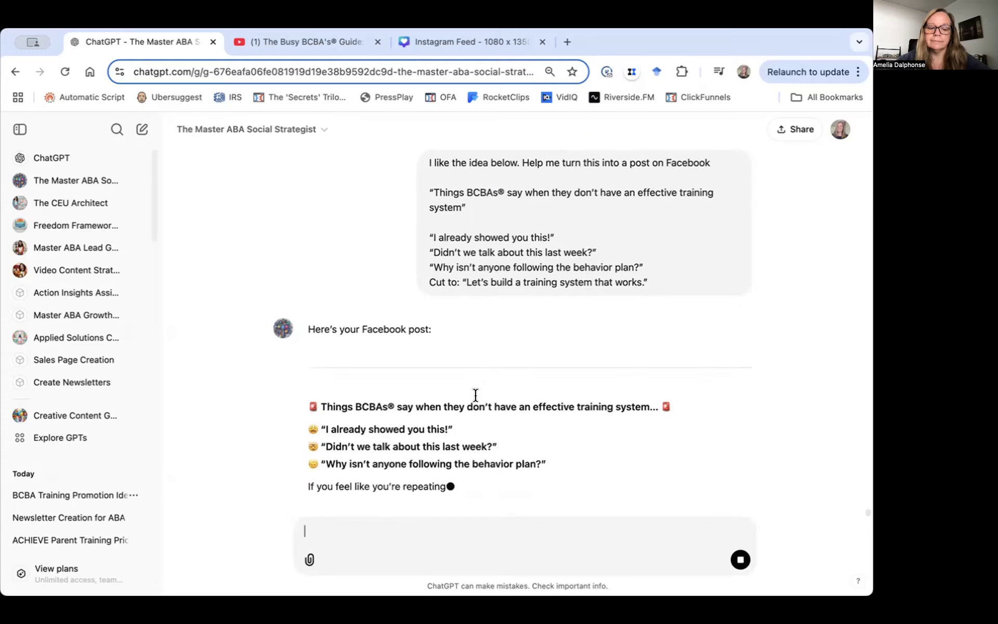
Begin a follow-up message with "My audience doesn't like the emojis."
{"action": "type", "text": "My audienc"}
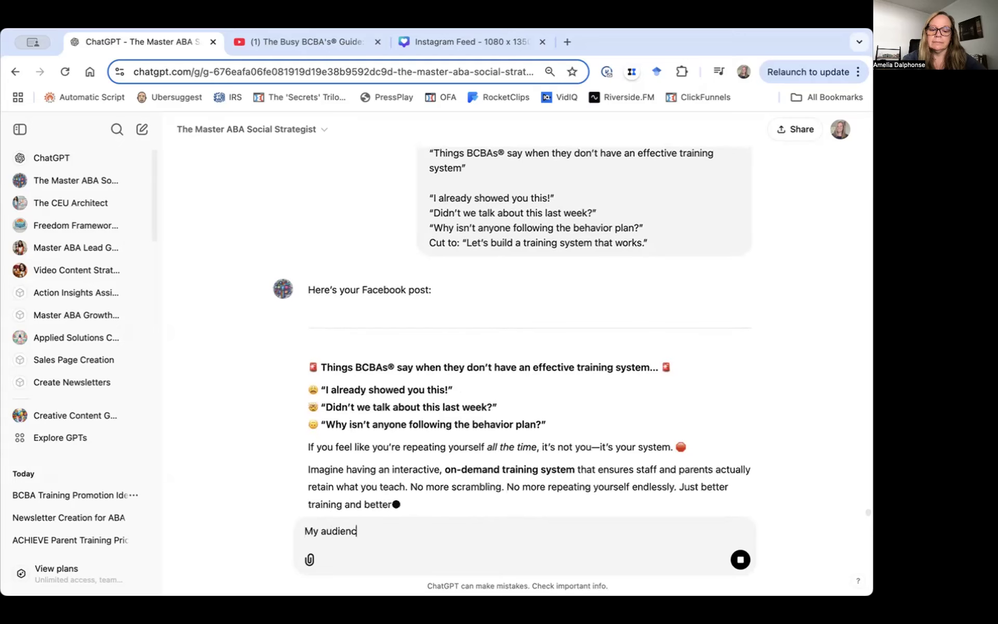
{"action": "type", "text": "e doesn't like"}
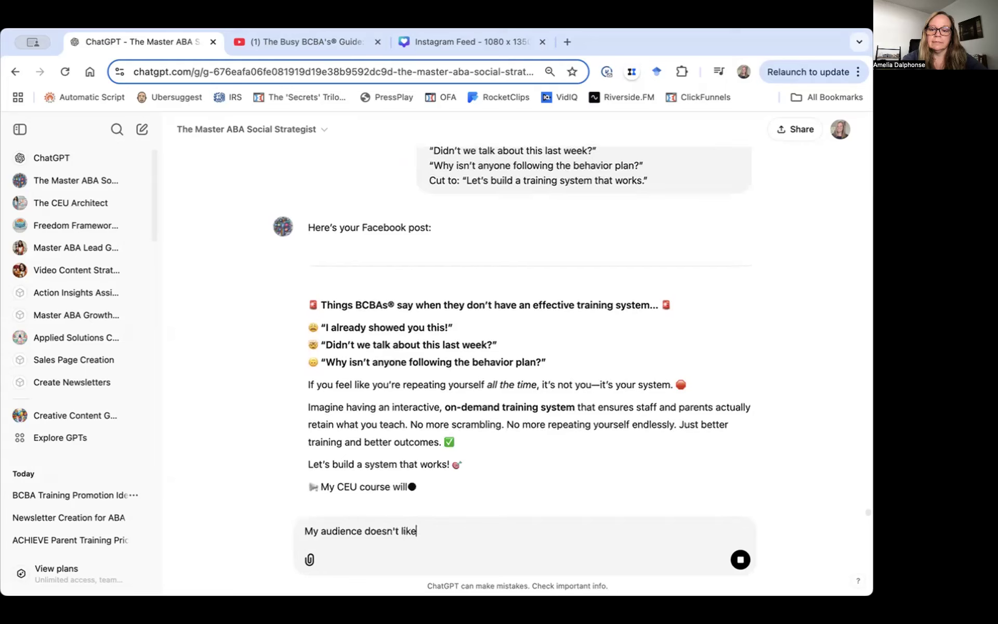
{"action": "type", "text": " the m"}
{"action": "key", "text": "BackSpace"}
{"action": "type", "text": "em"}
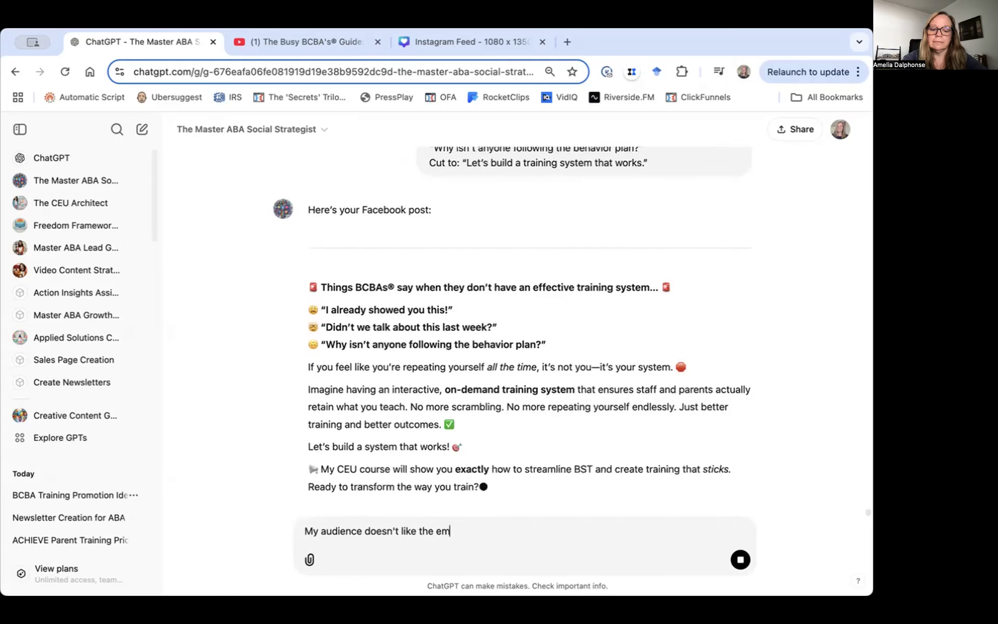
{"action": "type", "text": "ojis."}
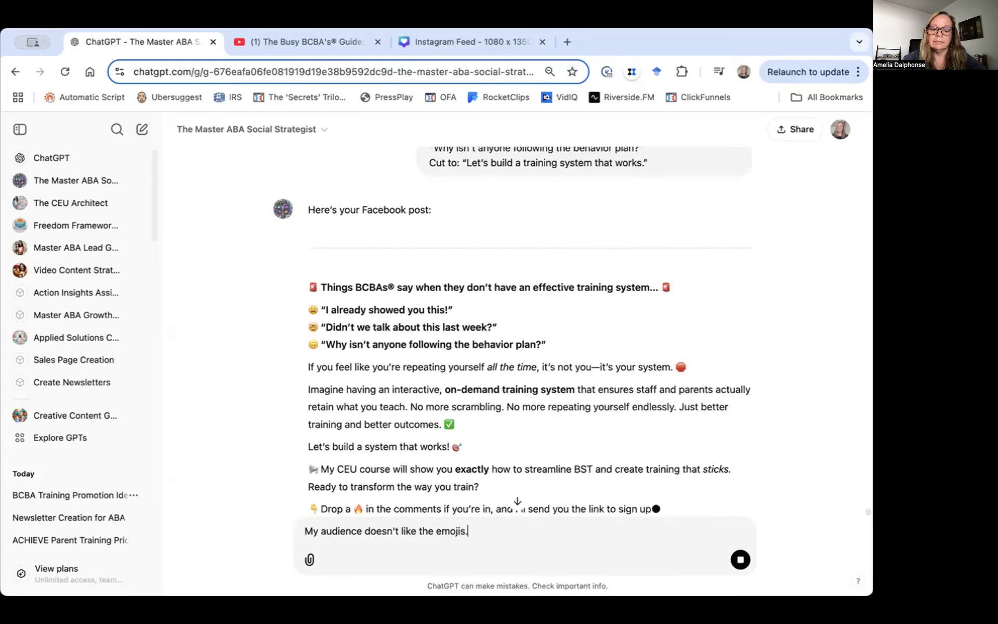
Add the sentence "Remove the emojis." to the follow-up message, correcting its capitalization
{"action": "type", "text": " REmove"}
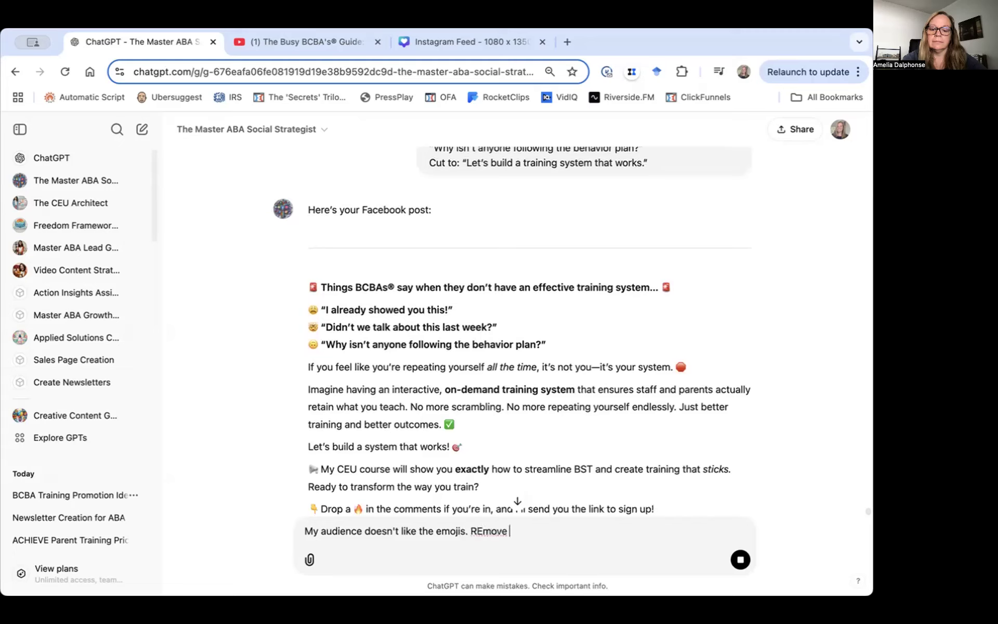
{"action": "key", "text": "BackSpace"}
{"action": "key", "text": "BackSpace"}
{"action": "key", "text": "BackSpace"}
{"action": "key", "text": "BackSpace"}
{"action": "key", "text": "BackSpace"}
{"action": "key", "text": "BackSpace"}
{"action": "type", "text": "emove "}
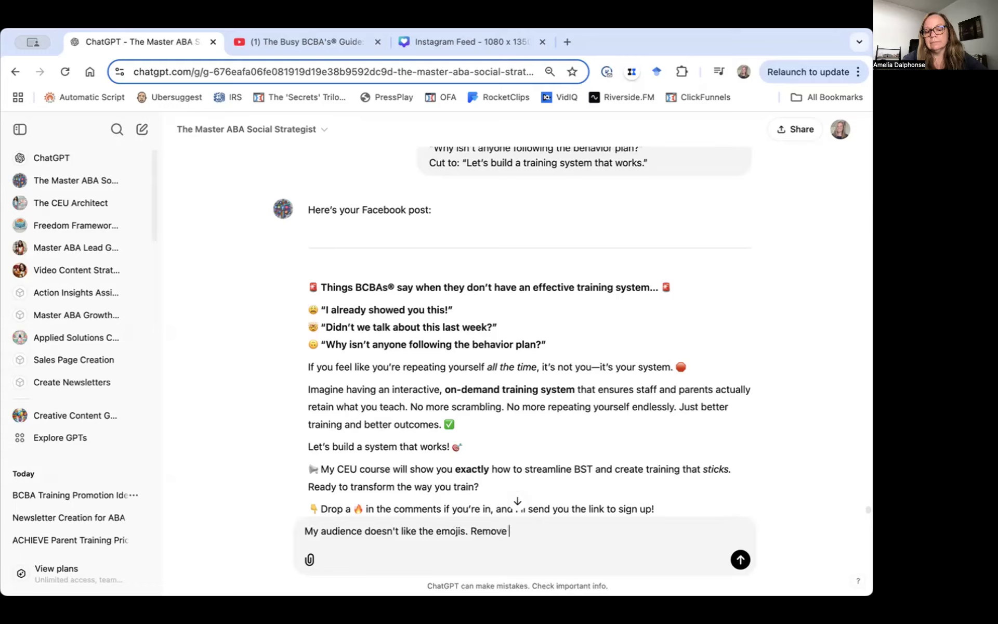
{"action": "type", "text": "the emojis"}
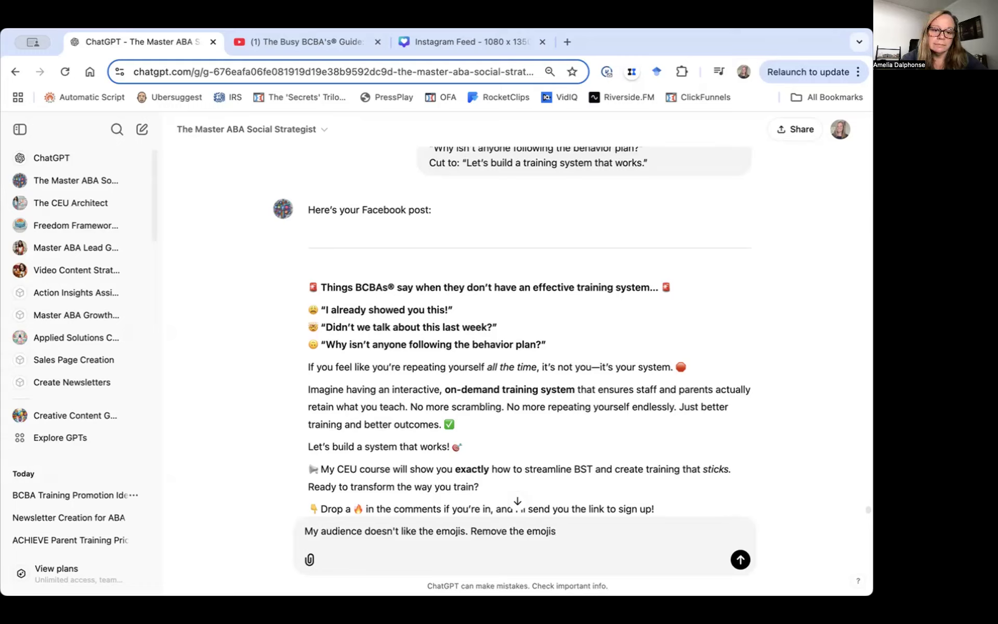
{"action": "type", "text": "."}
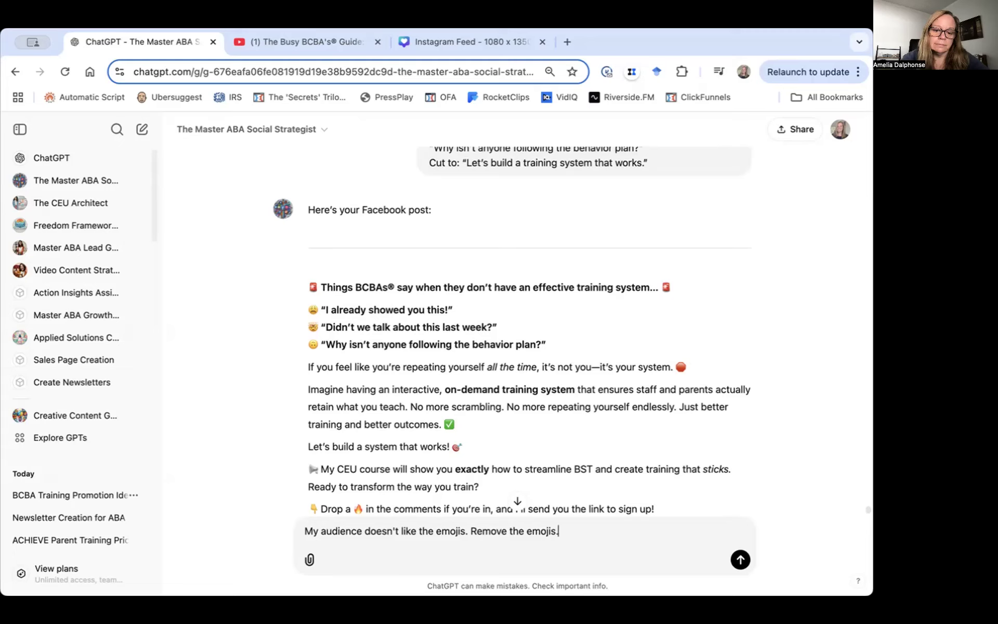
Add "Recommend an image I can use for this post" to the follow-up message and send it
{"action": "type", "text": " R"}
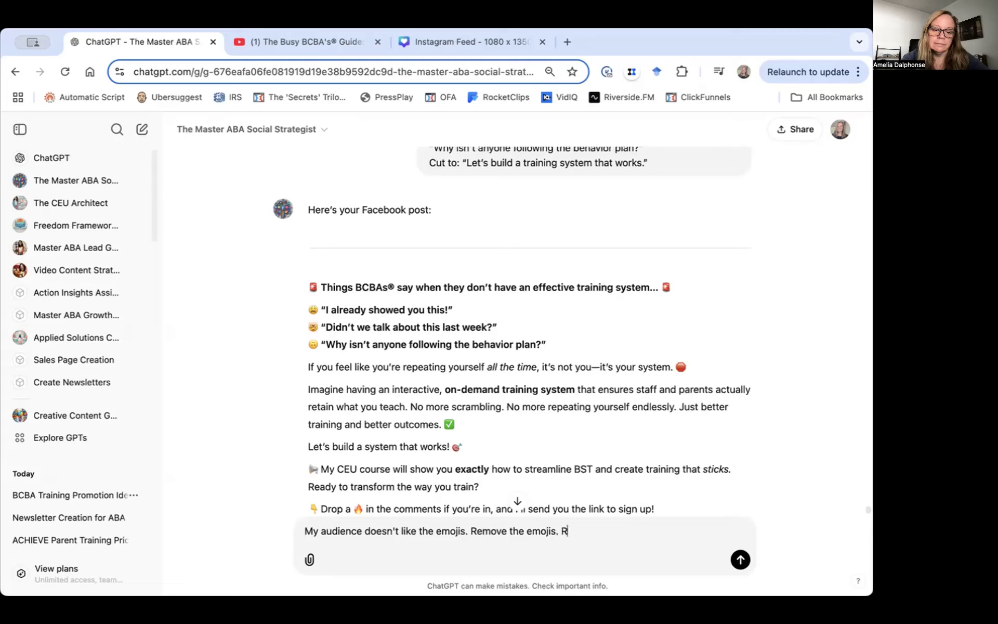
{"action": "type", "text": "ecommend an image I "}
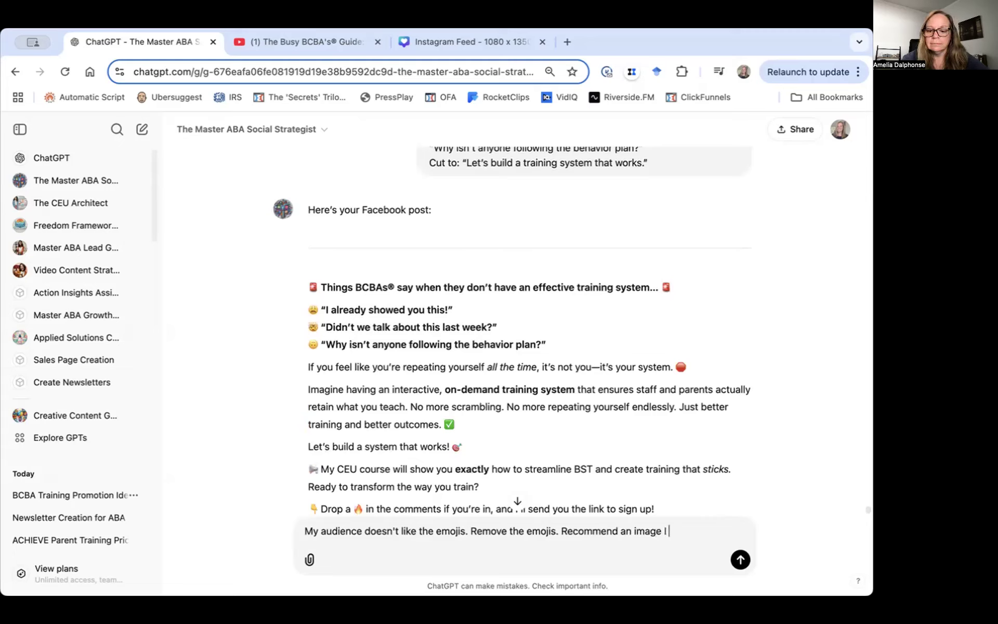
{"action": "type", "text": "can use for thi"}
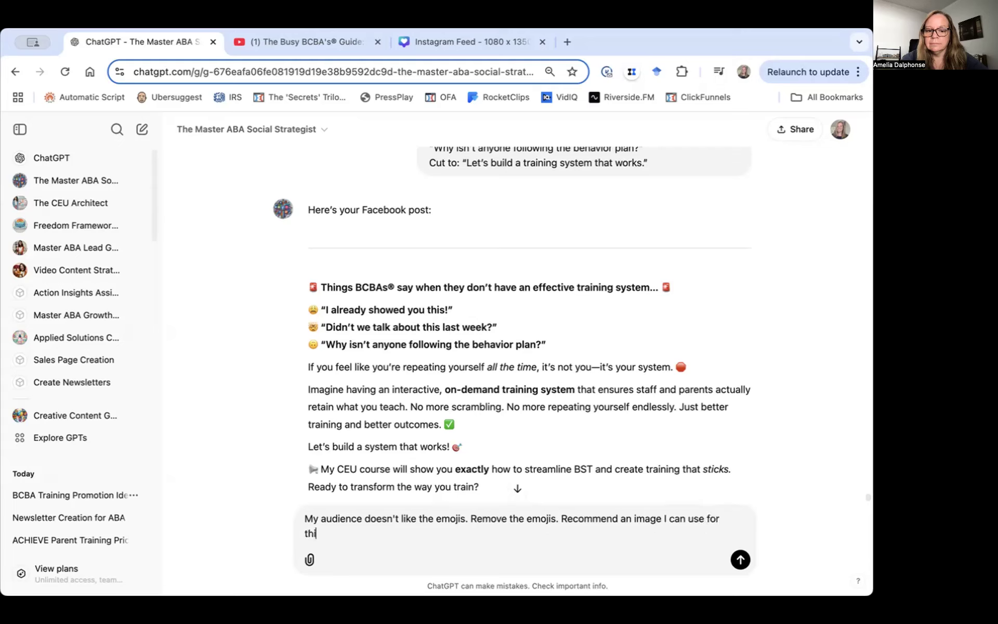
{"action": "type", "text": "s post"}
{"action": "key", "text": "Return"}
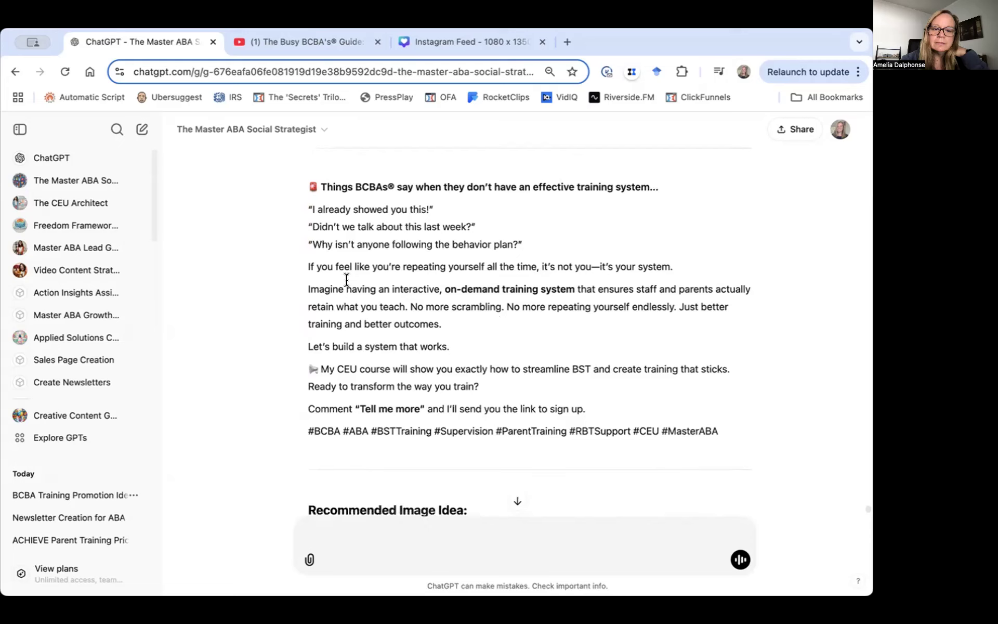
Review the revised Facebook post and the recommended image idea down to the end of the reply
{"action": "scroll", "coordinate": [347, 279], "scroll_direction": "down", "scroll_amount": 1}
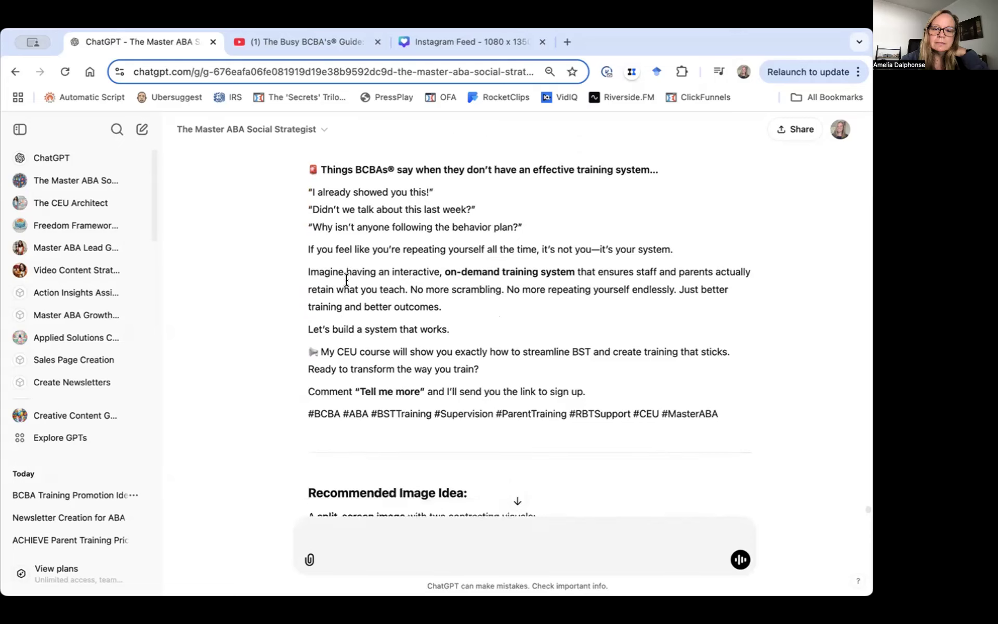
{"action": "scroll", "coordinate": [347, 279], "scroll_direction": "down", "scroll_amount": 1}
{"action": "scroll", "coordinate": [347, 280], "scroll_direction": "down", "scroll_amount": 1}
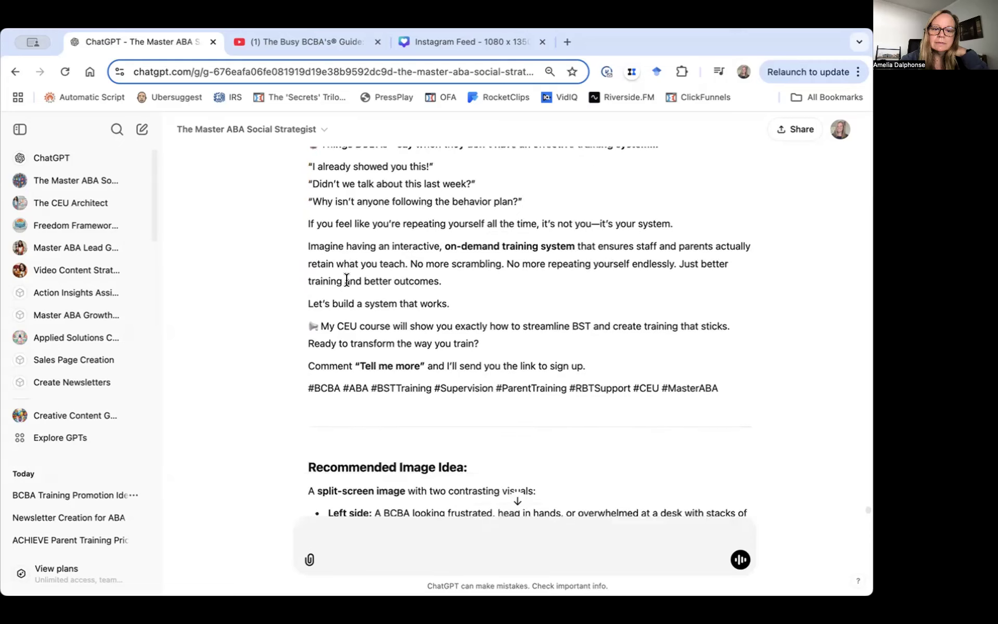
{"action": "scroll", "coordinate": [346, 281], "scroll_direction": "down", "scroll_amount": 1}
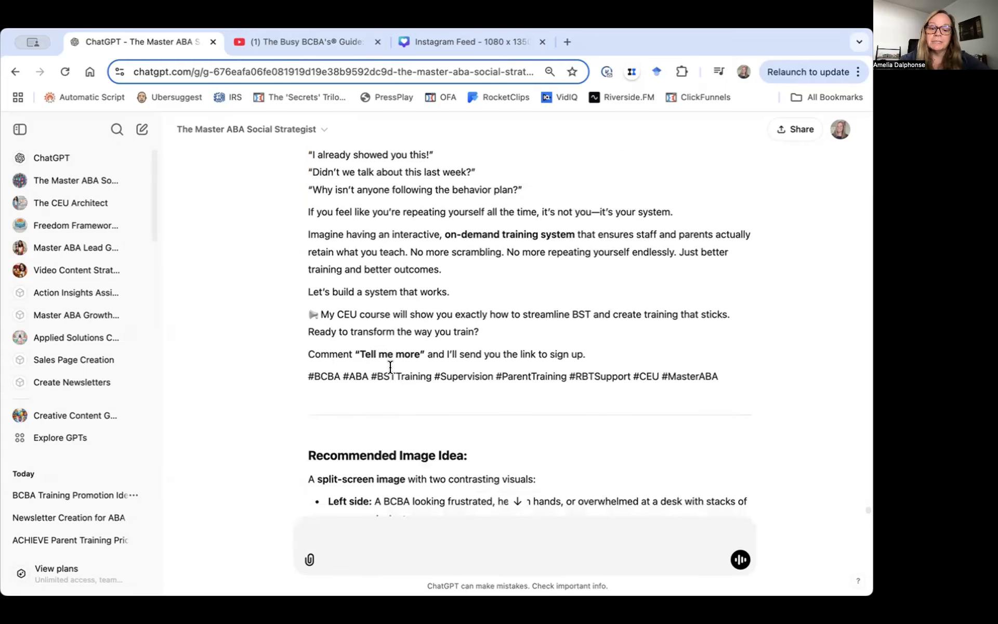
{"action": "scroll", "coordinate": [325, 398], "scroll_direction": "down", "scroll_amount": 5}
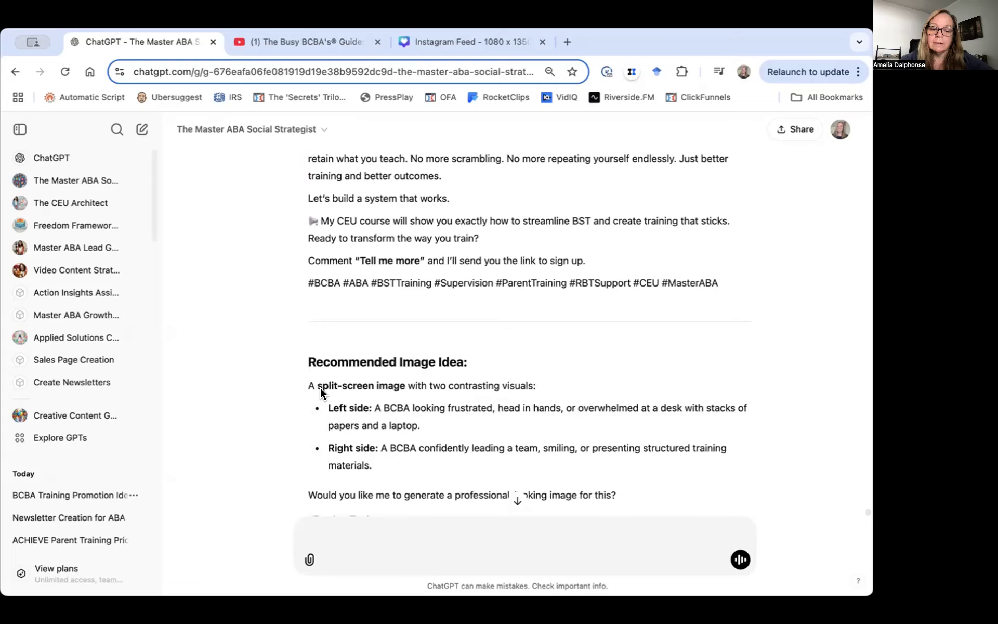
{"action": "scroll", "coordinate": [320, 388], "scroll_direction": "down", "scroll_amount": 2}
{"action": "scroll", "coordinate": [320, 388], "scroll_direction": "down", "scroll_amount": 1}
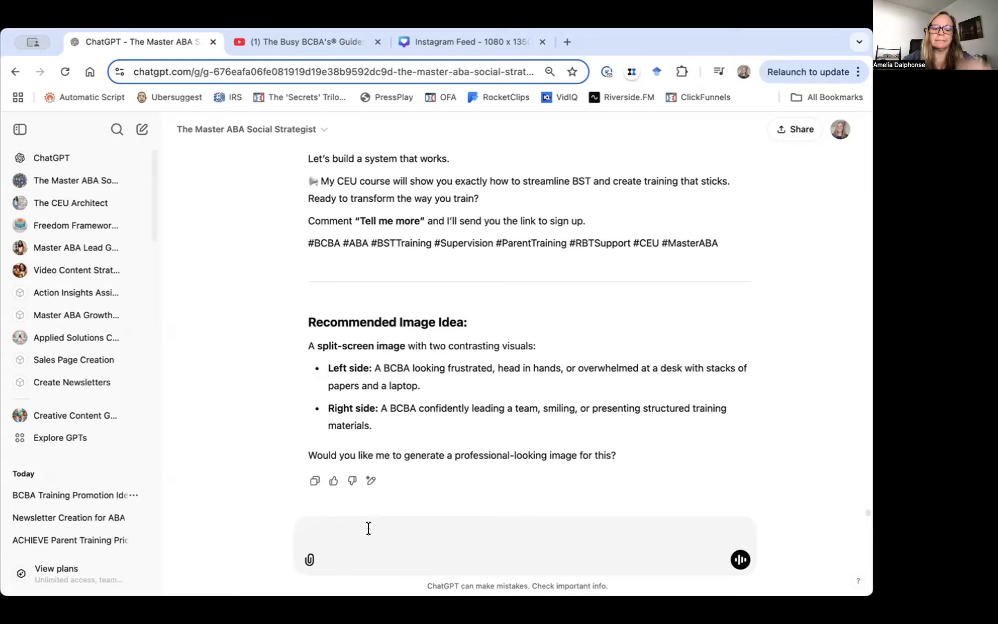
Begin a reply with "I don't want to use contrasting images because it makes the images too small."
{"action": "type", "text": "I d"}
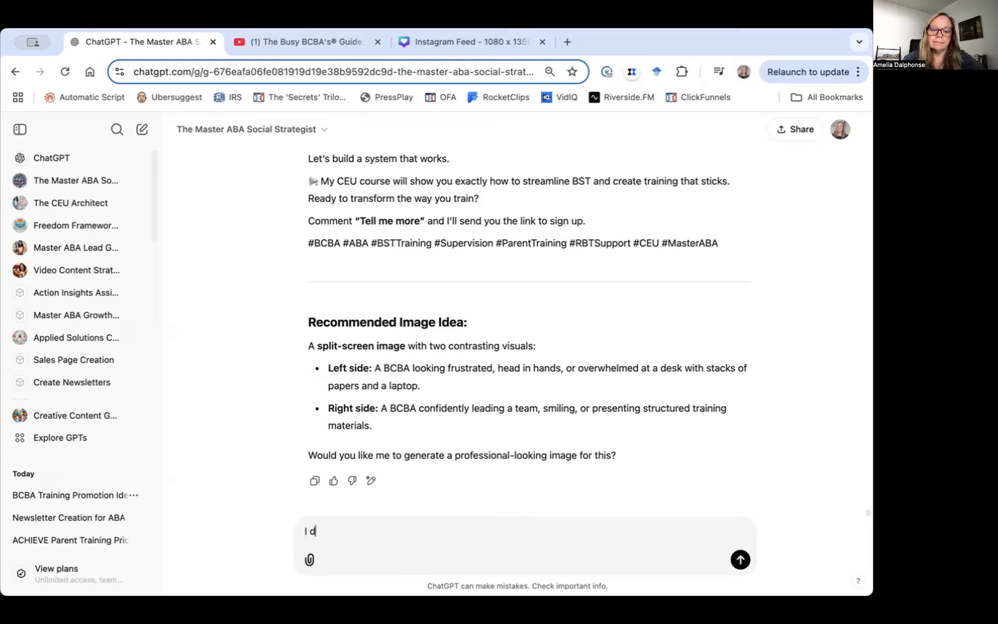
{"action": "type", "text": "on't want to u"}
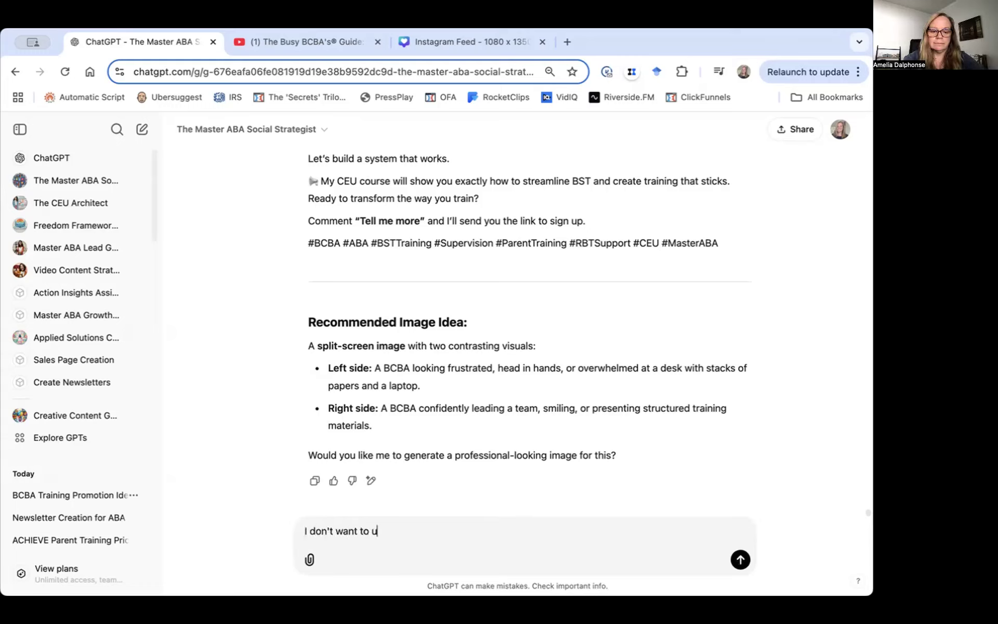
{"action": "type", "text": "se a contras"}
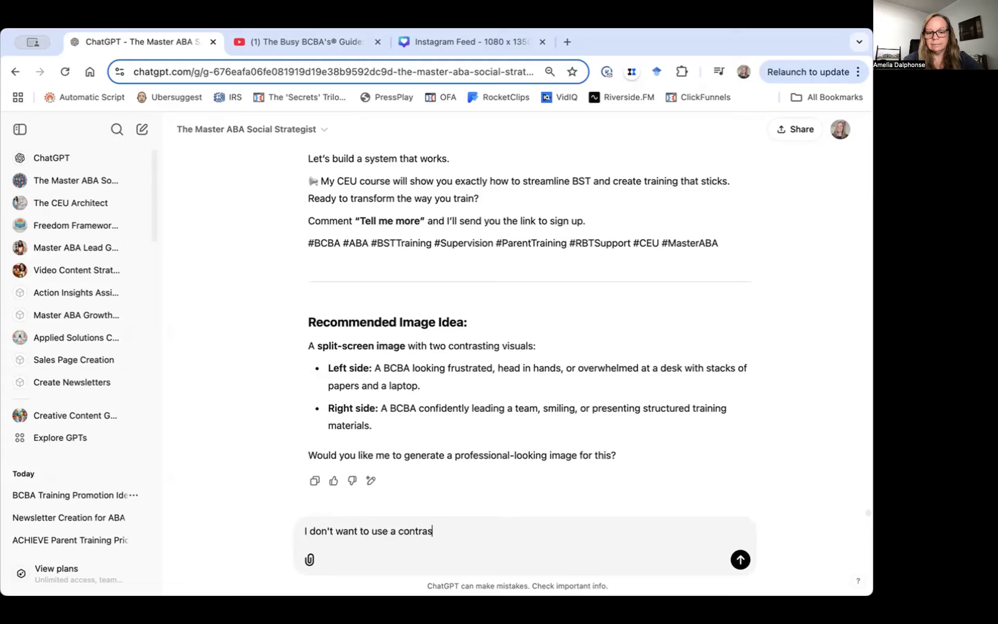
{"action": "type", "text": "ting i"}
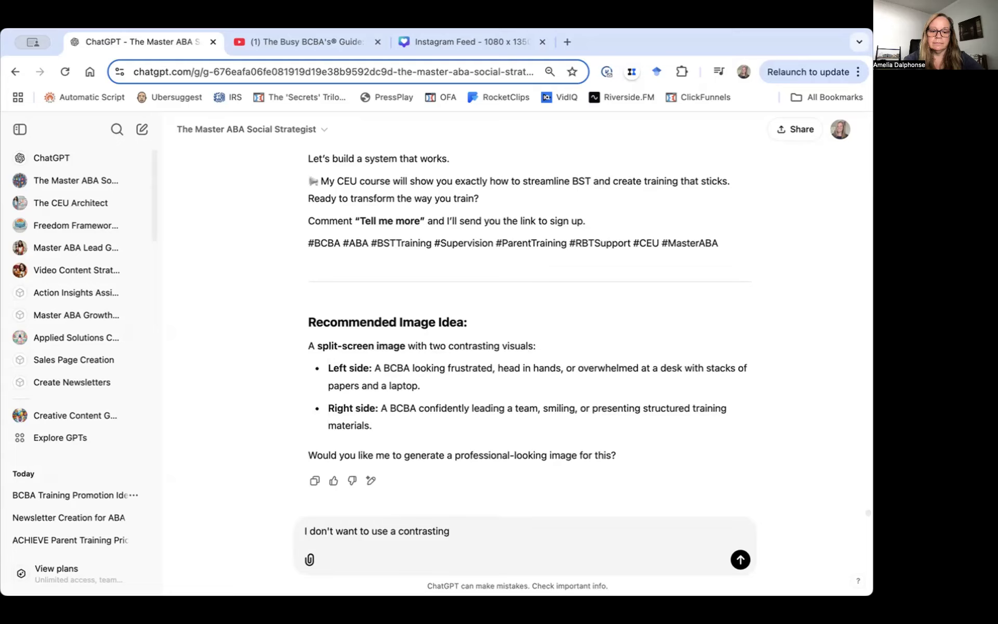
{"action": "key", "text": "BackSpace"}
{"action": "key", "text": "BackSpace"}
{"action": "key", "text": "BackSpace"}
{"action": "key", "text": "BackSpace"}
{"action": "key", "text": "BackSpace"}
{"action": "key", "text": "BackSpace"}
{"action": "key", "text": "BackSpace"}
{"action": "key", "text": "BackSpace"}
{"action": "key", "text": "BackSpace"}
{"action": "key", "text": "BackSpace"}
{"action": "key", "text": "BackSpace"}
{"action": "key", "text": "BackSpace"}
{"action": "key", "text": "BackSpace"}
{"action": "type", "text": "co"}
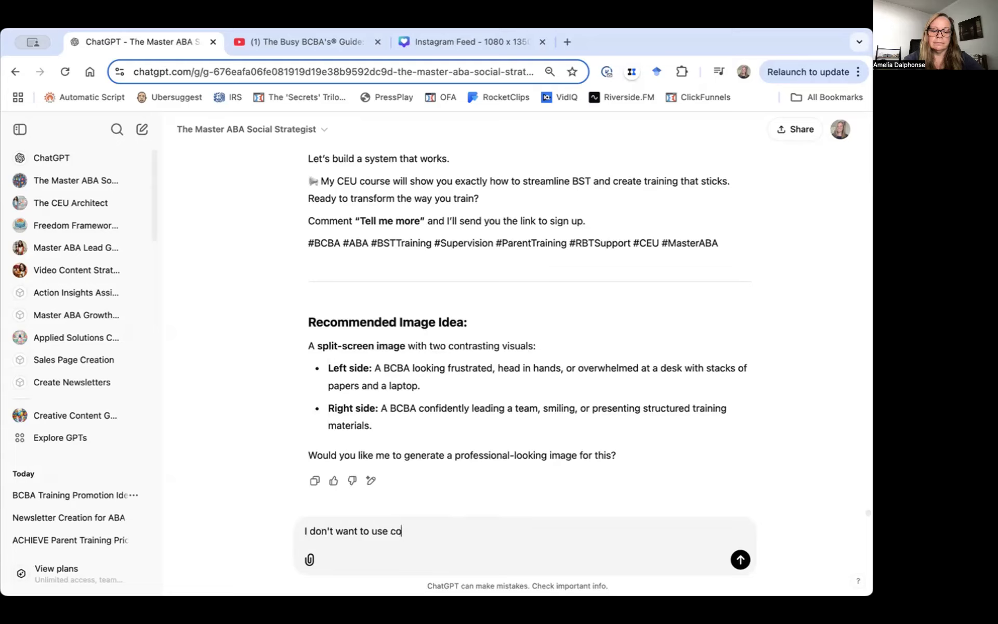
{"action": "type", "text": "ntrasting ima"}
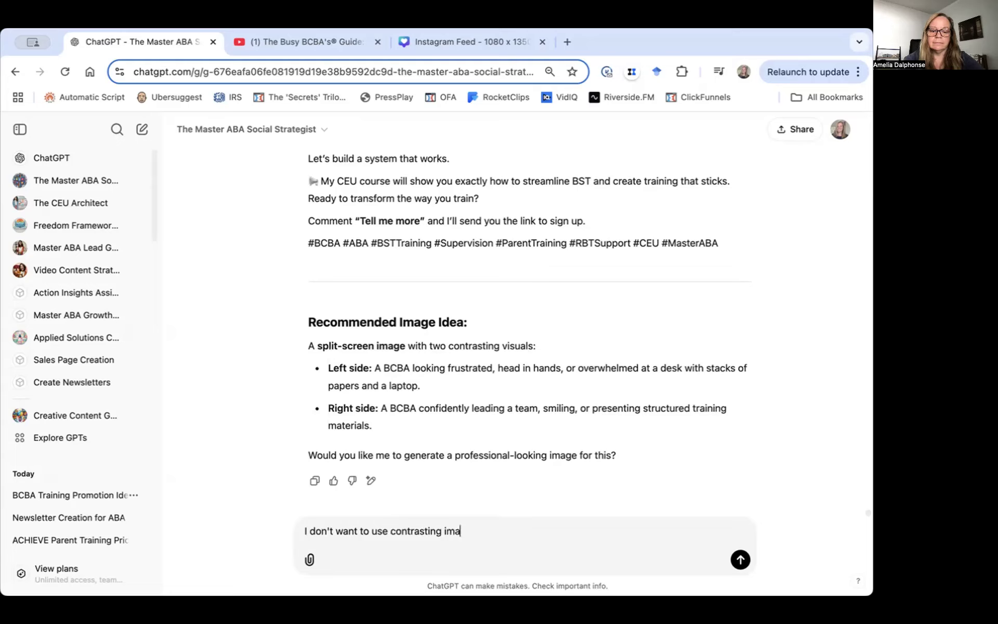
{"action": "type", "text": "ges because itm"}
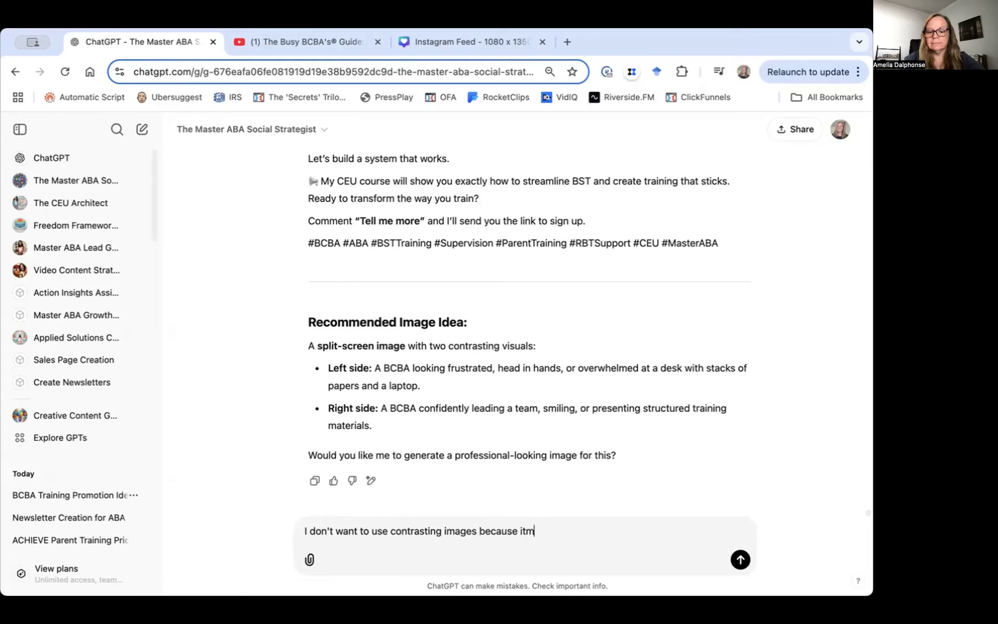
{"action": "key", "text": "BackSpace"}
{"action": "type", "text": "makes th"}
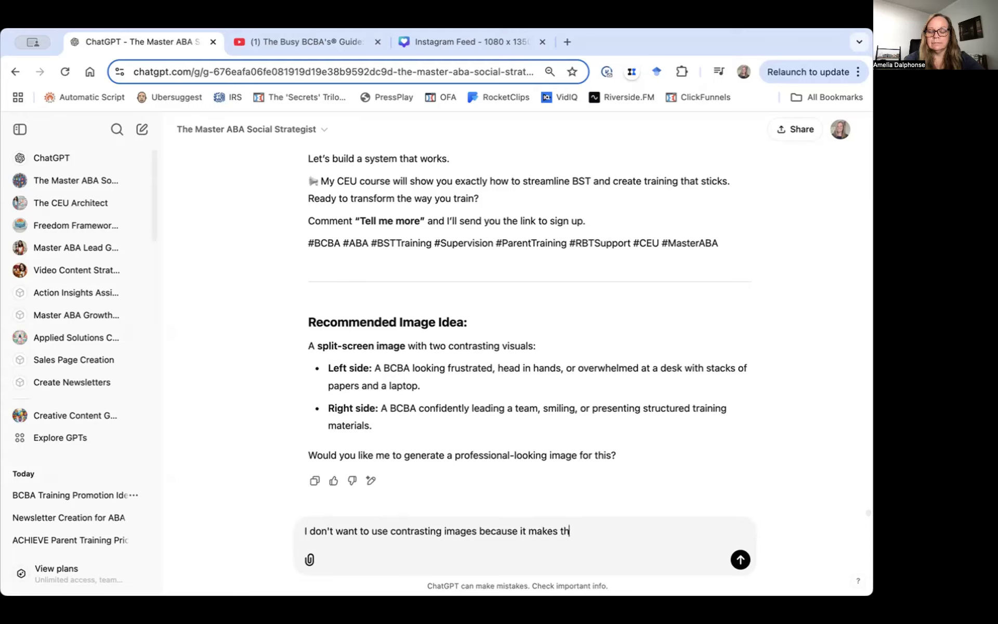
{"action": "type", "text": "e images t"}
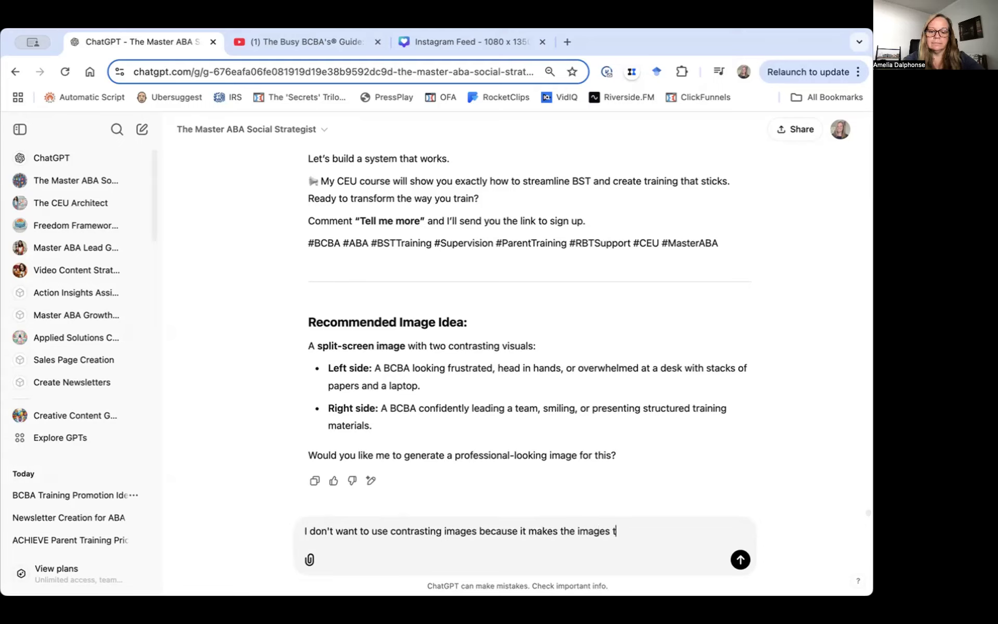
{"action": "type", "text": "oo small. "}
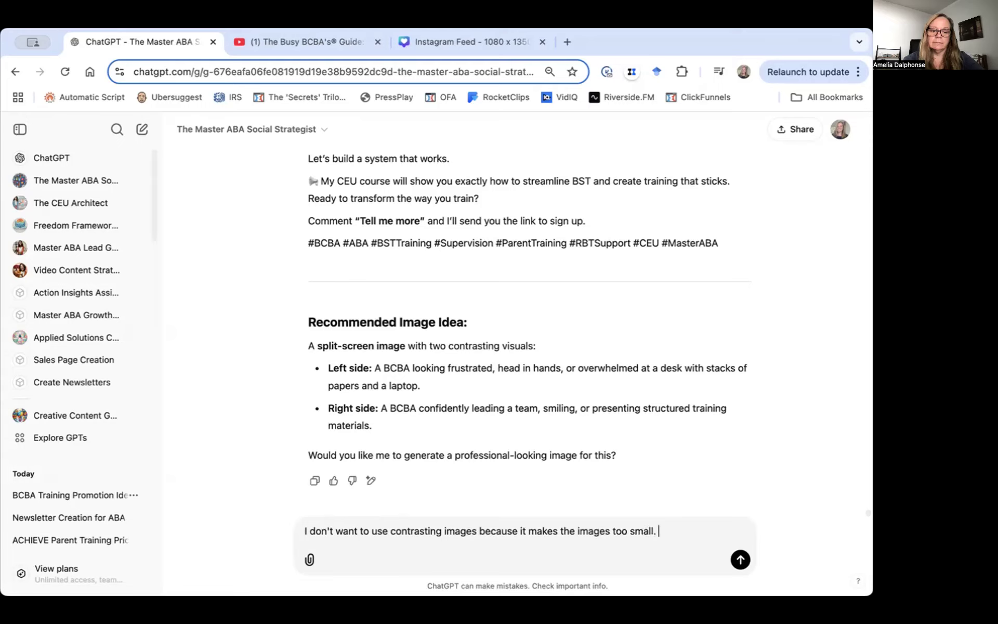
Add "Give me another idea for an image" to the reply and send it
{"action": "type", "text": "Give me anot"}
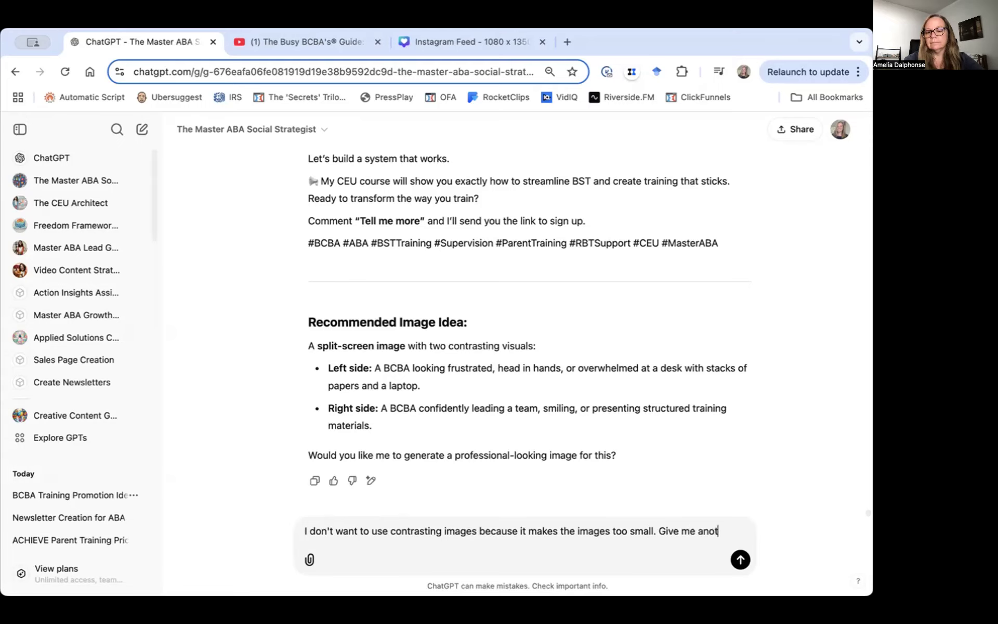
{"action": "type", "text": "her idea for a"}
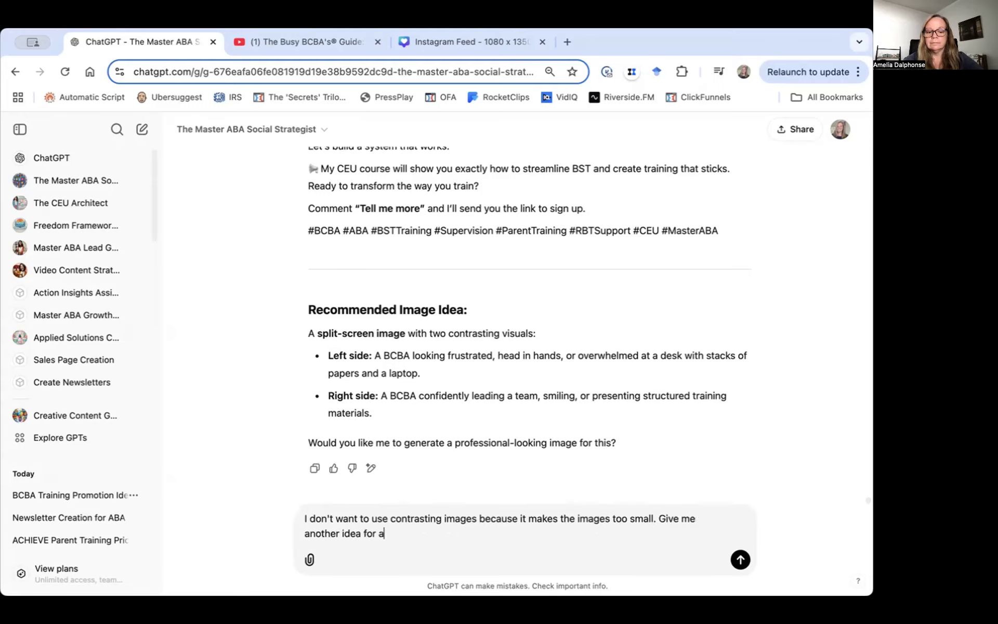
{"action": "type", "text": "n imag"}
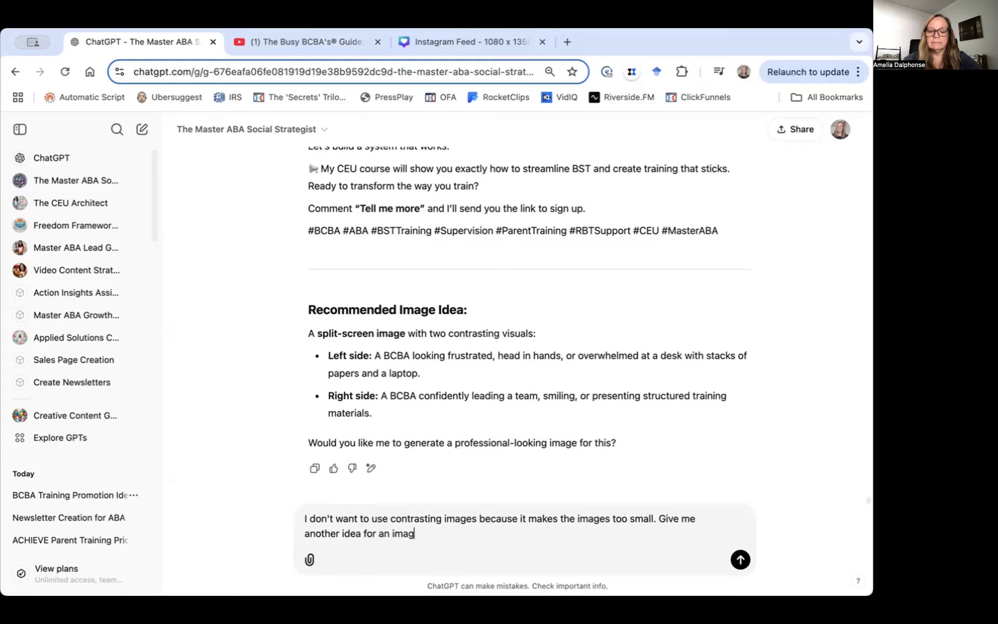
{"action": "type", "text": "e"}
{"action": "key", "text": "Return"}
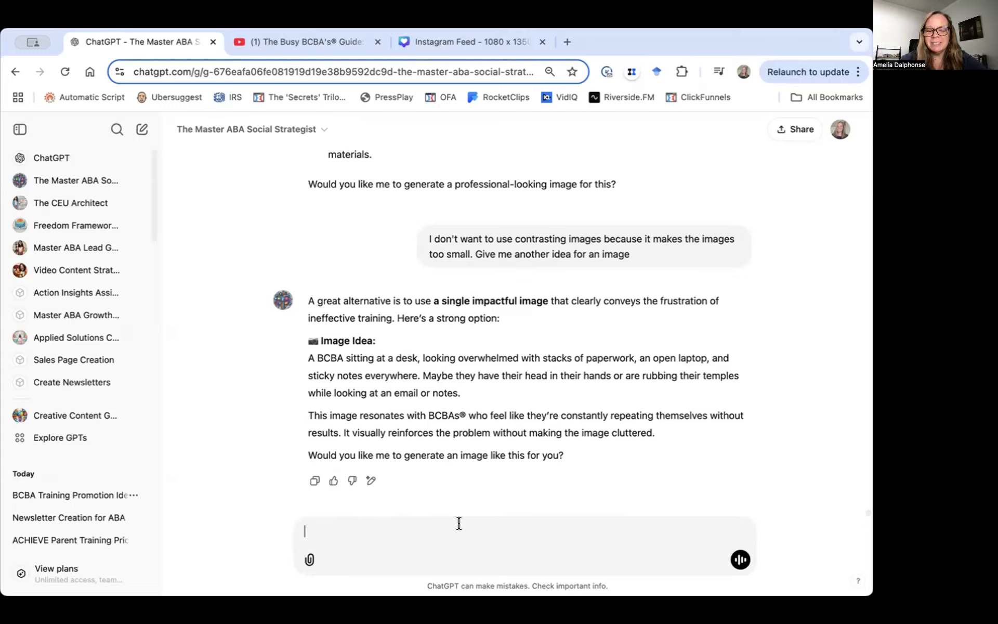
Begin the next message with "Sure. Generate an image for this."
{"action": "type", "text": "Sure"}
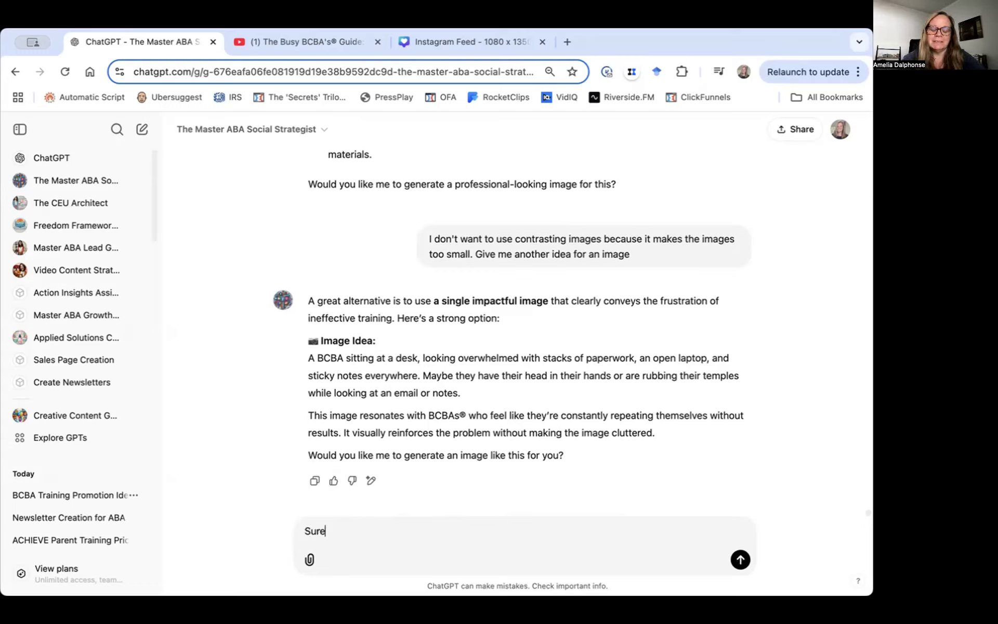
{"action": "type", "text": "."}
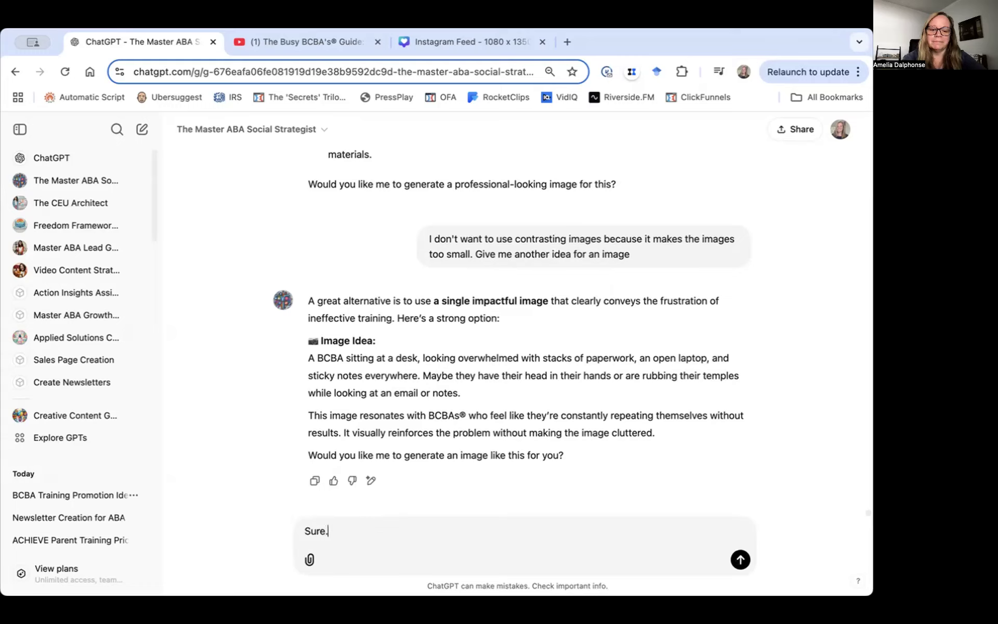
{"action": "type", "text": " Generate an"}
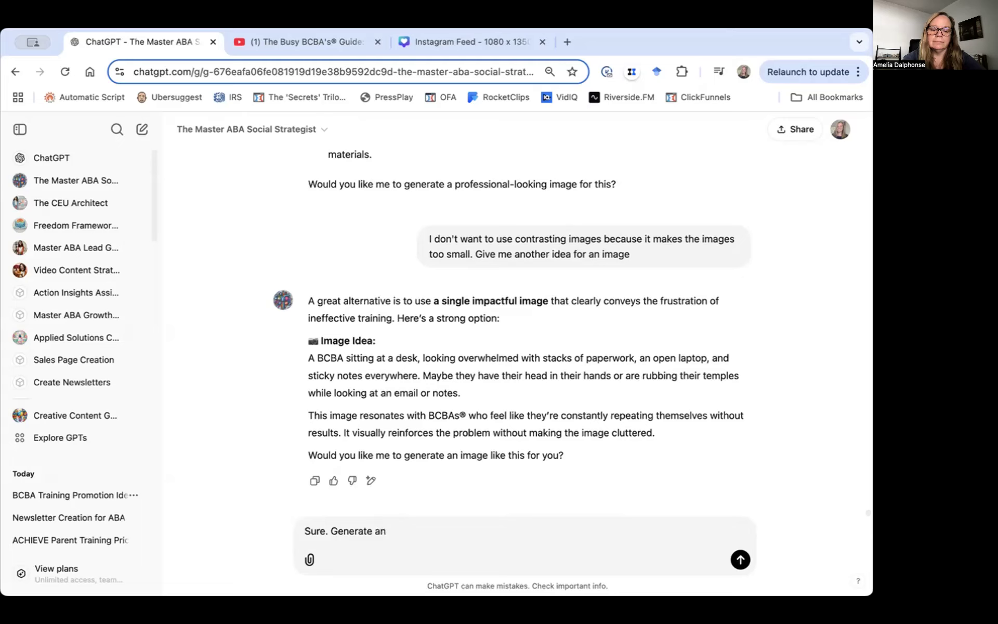
{"action": "type", "text": " image for this. "}
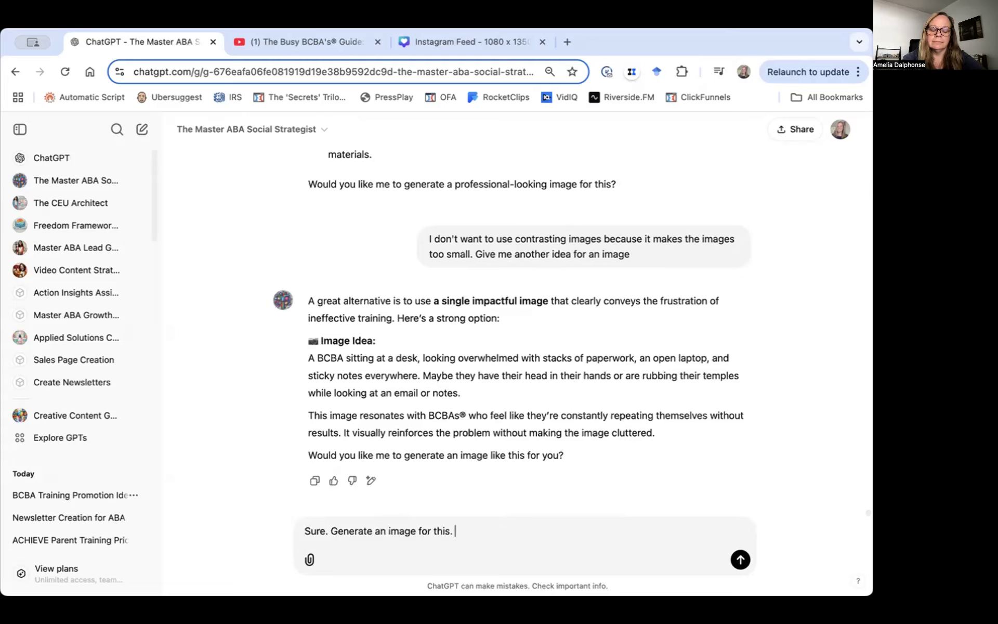
Add "I like images that are like photos" to the message and send it
{"action": "type", "text": "I like ima"}
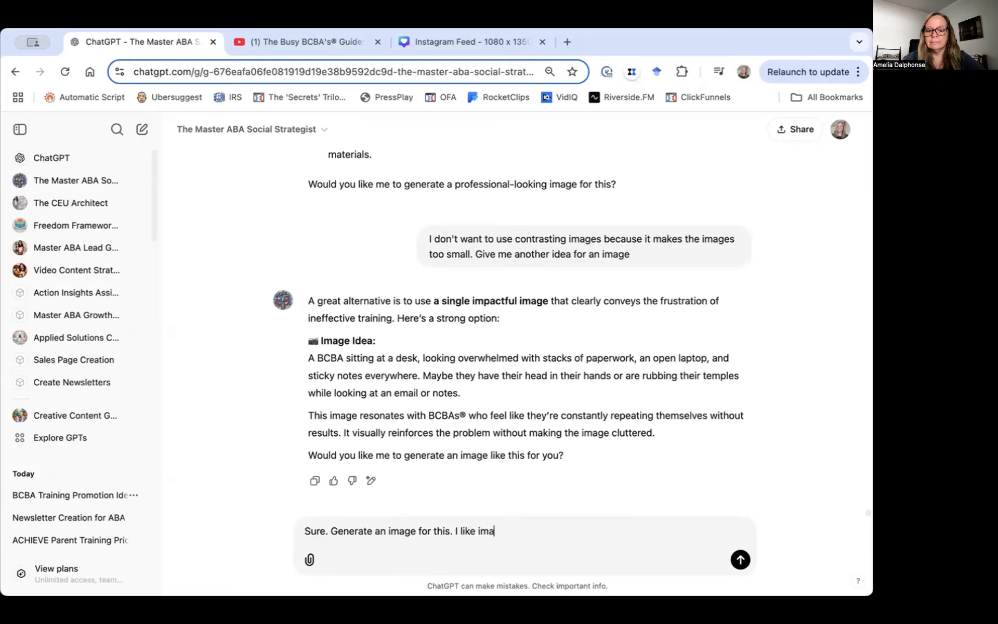
{"action": "type", "text": "ges a"}
{"action": "type", "text": "hat"}
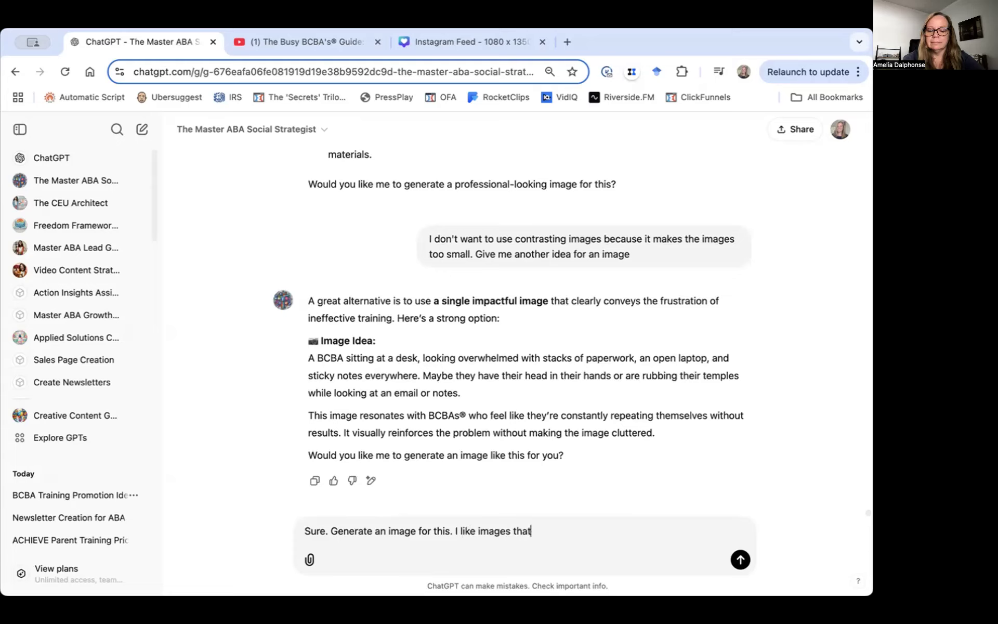
{"action": "type", "text": " are "}
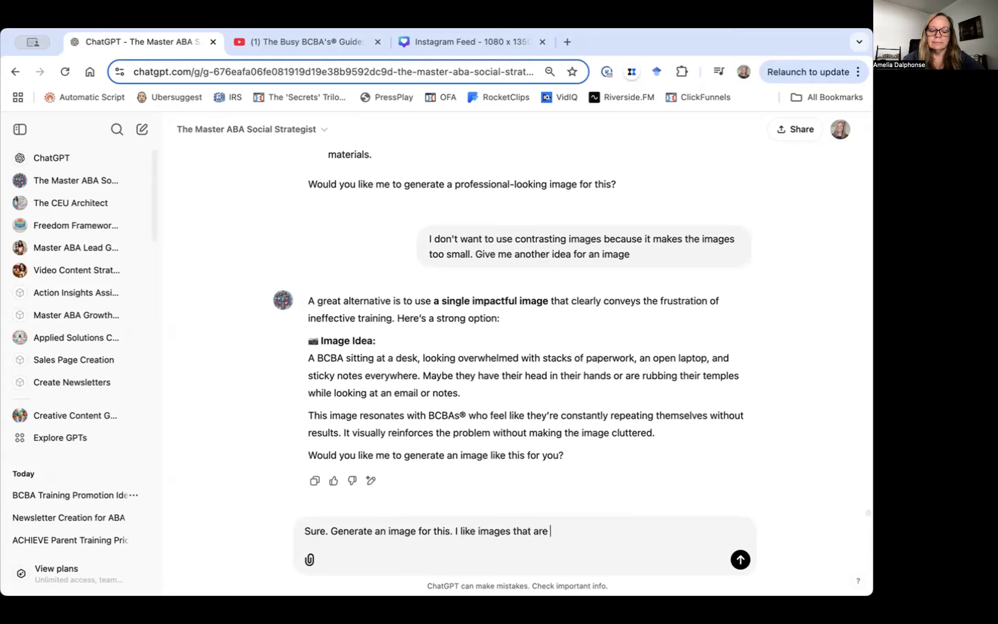
{"action": "type", "text": "p"}
{"action": "key", "text": "BackSpace"}
{"action": "type", "text": "like pho"}
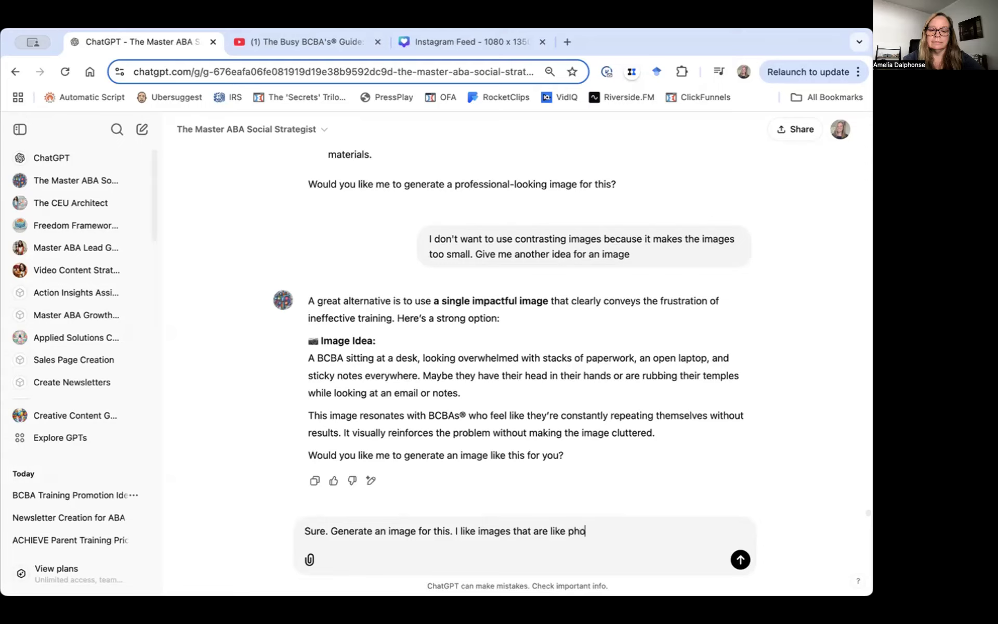
{"action": "type", "text": "tos"}
{"action": "key", "text": "Return"}
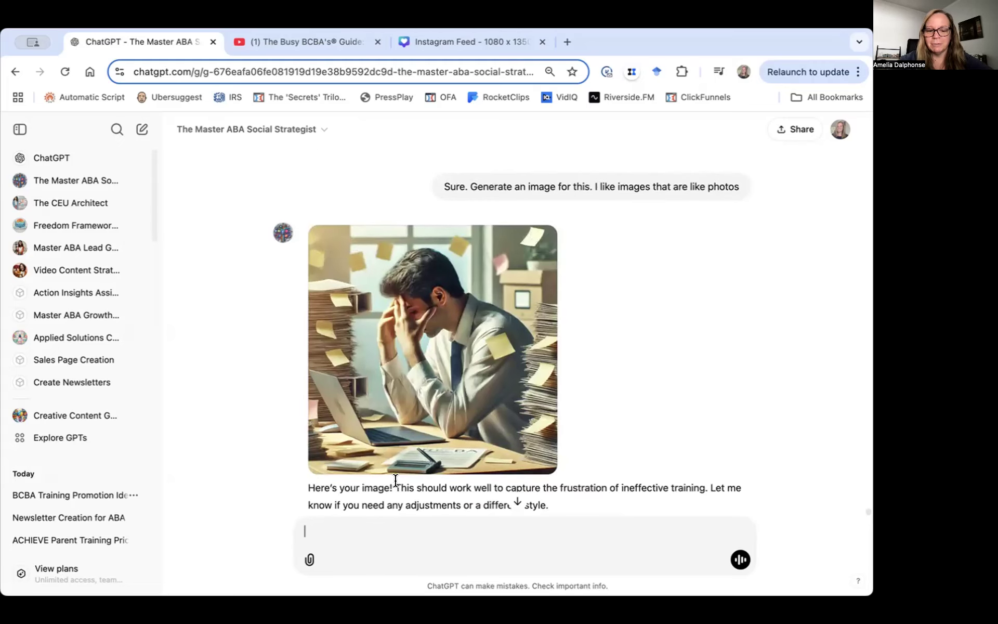
Copy the revised Facebook post's headline, "Things BCBAs® say when they don’t have an effective training system...", without its emoji
{"action": "scroll", "coordinate": [396, 481], "scroll_direction": "up", "scroll_amount": 10}
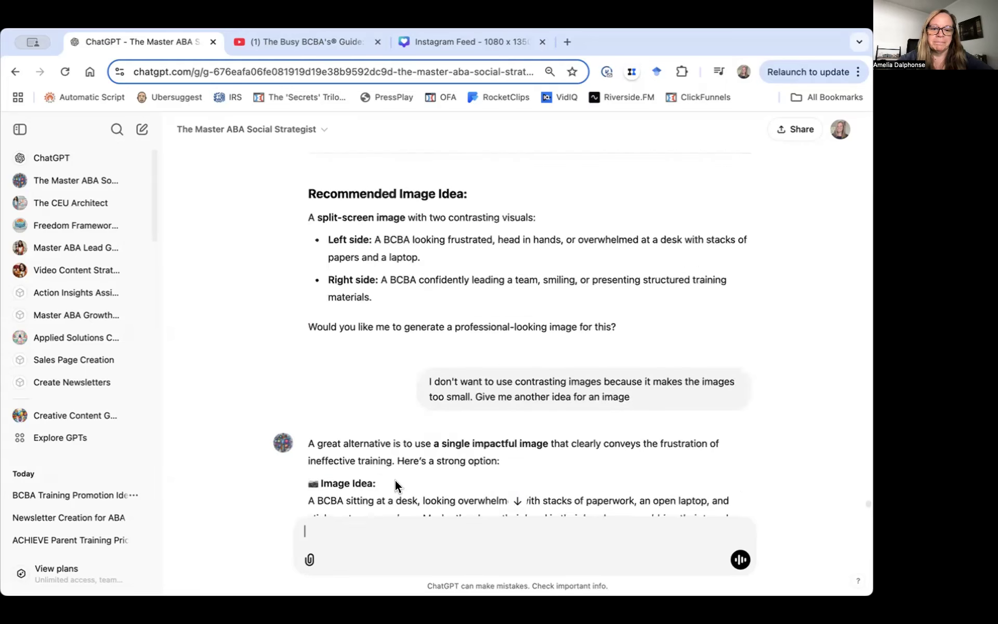
{"action": "scroll", "coordinate": [396, 485], "scroll_direction": "up", "scroll_amount": 5}
{"action": "scroll", "coordinate": [395, 484], "scroll_direction": "up", "scroll_amount": 1}
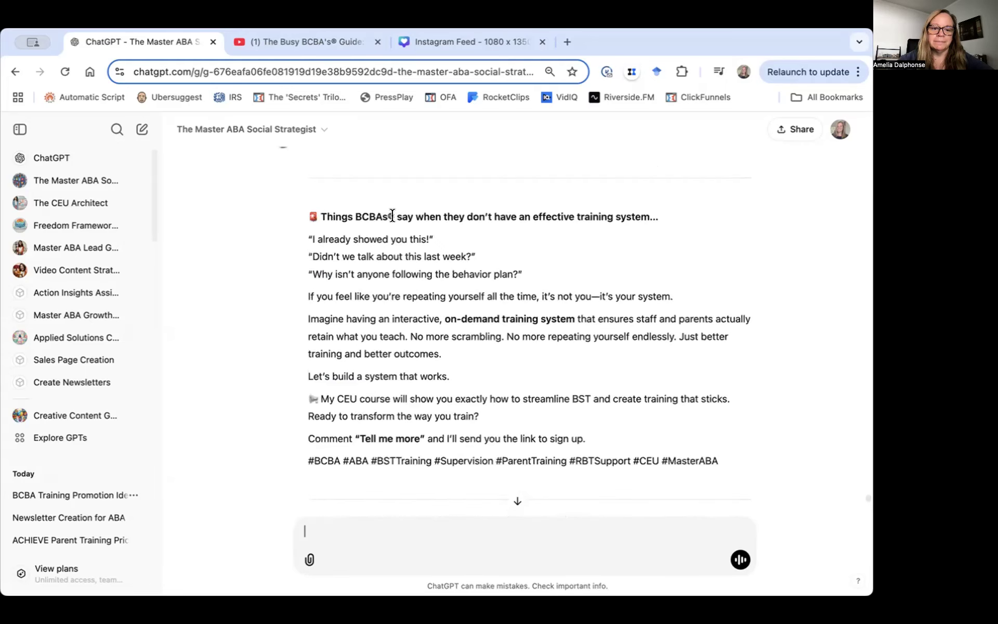
{"action": "left_click_drag", "start_coordinate": [321, 216], "coordinate": [650, 221]}
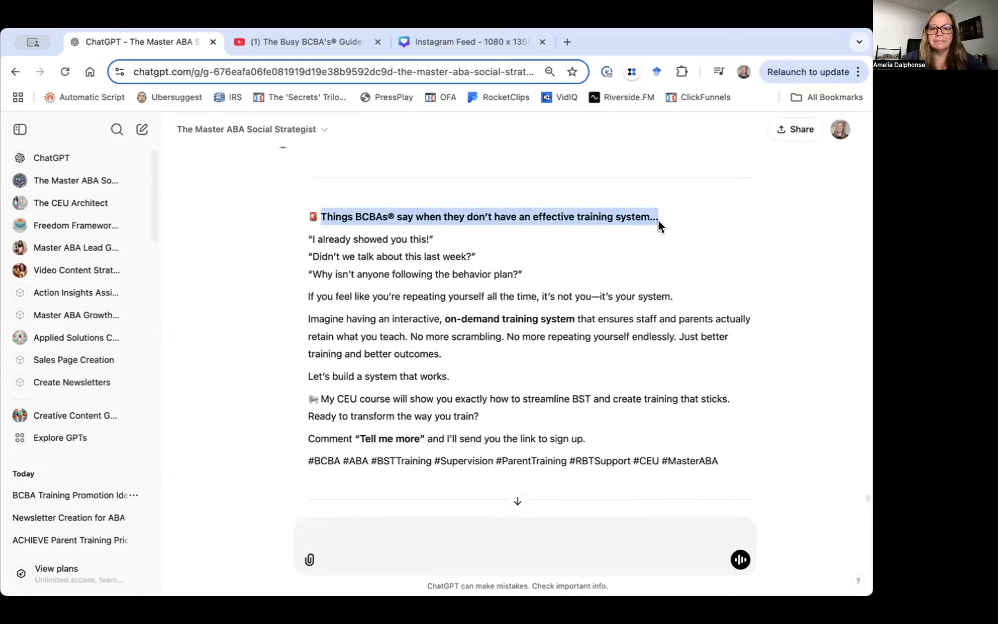
Switch to the Instagram Feed design in Canva and duplicate its first page
{"action": "left_click", "coordinate": [435, 42]}
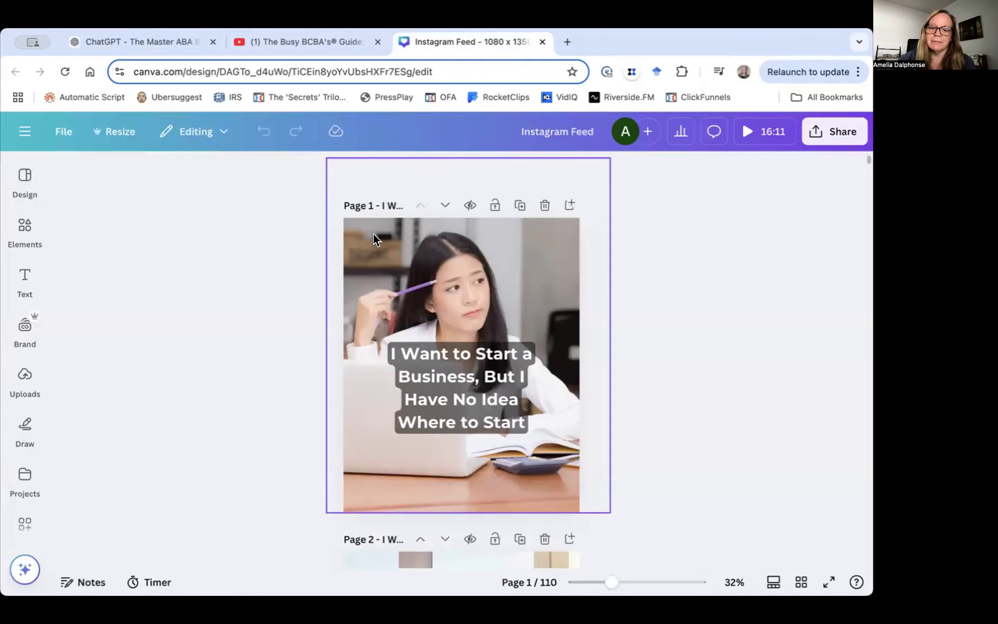
{"action": "left_click", "coordinate": [517, 204]}
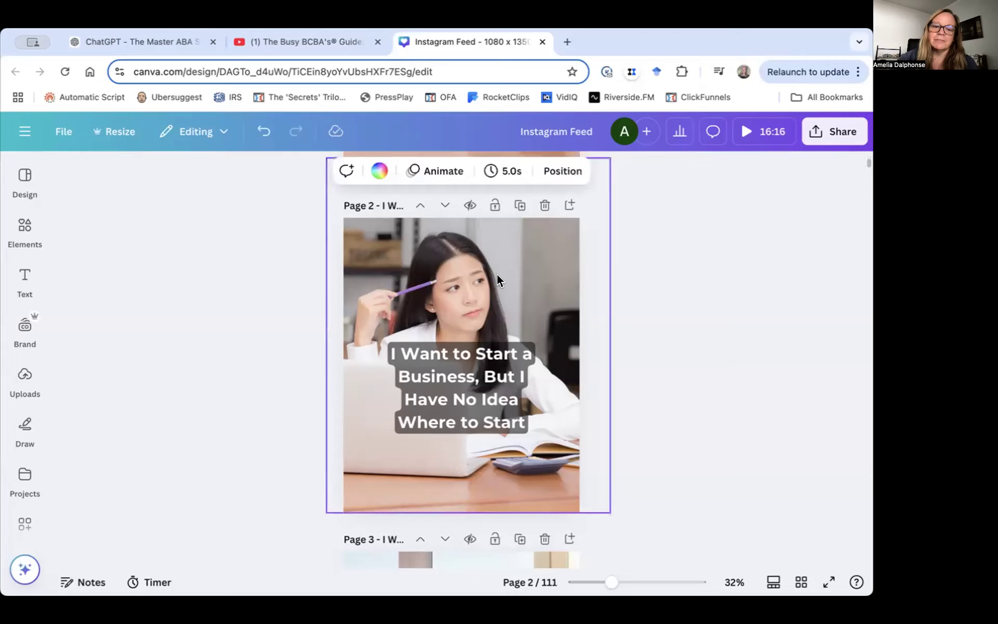
Replace the first page's title and overlay text with "Things BCBAs® say when they don’t have an effective training system..."
{"action": "left_click", "coordinate": [387, 205]}
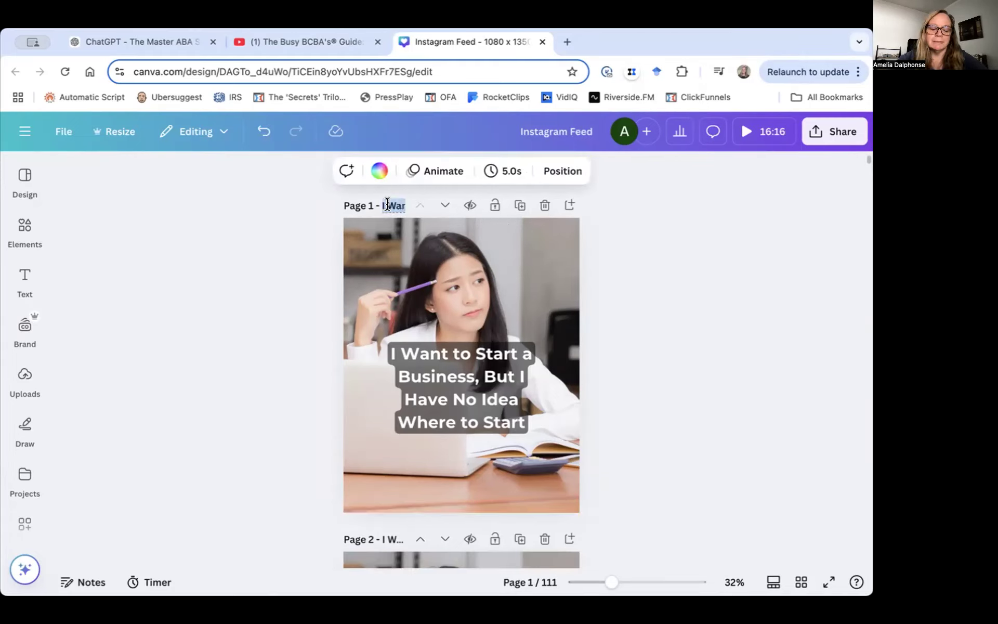
{"action": "key", "text": "super+v"}
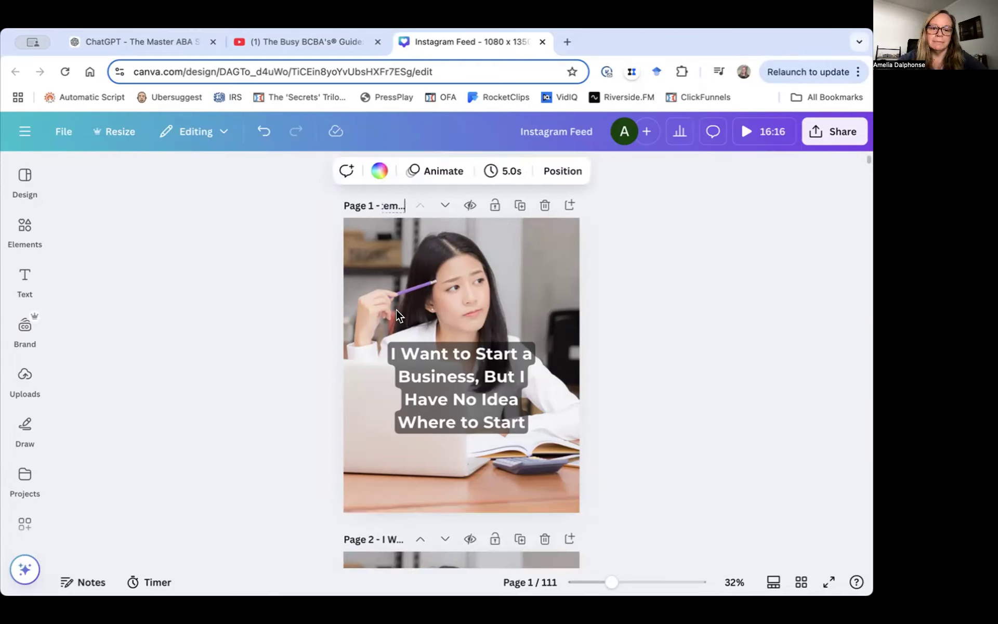
{"action": "double_click", "coordinate": [439, 374]}
{"action": "type", "text": "Things BCBAs® say when they don’t have an effective training system..."}
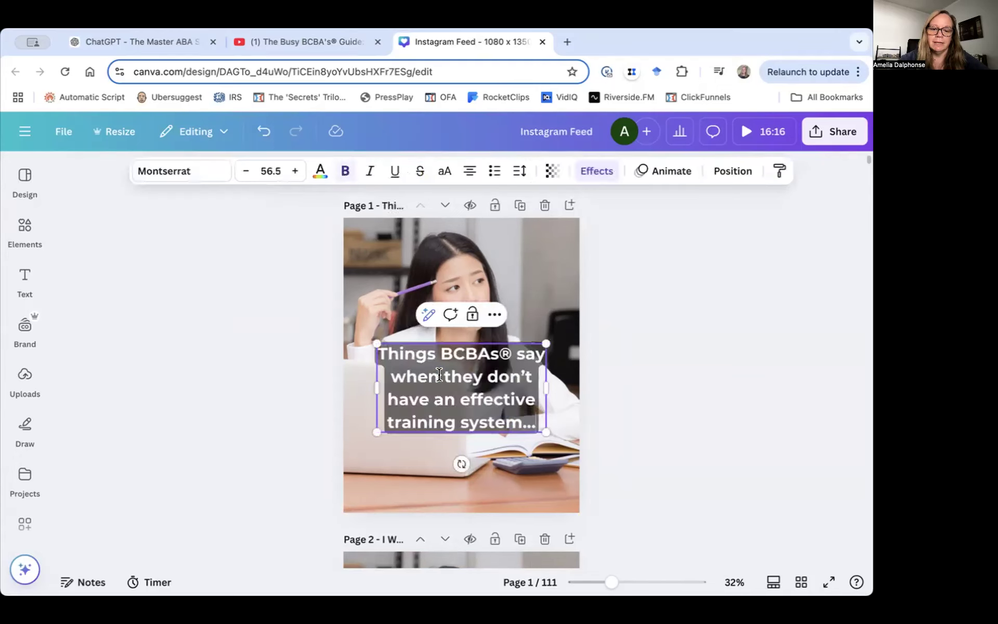
Search the design elements for "overwhelmed at work"
{"action": "left_click", "coordinate": [19, 226]}
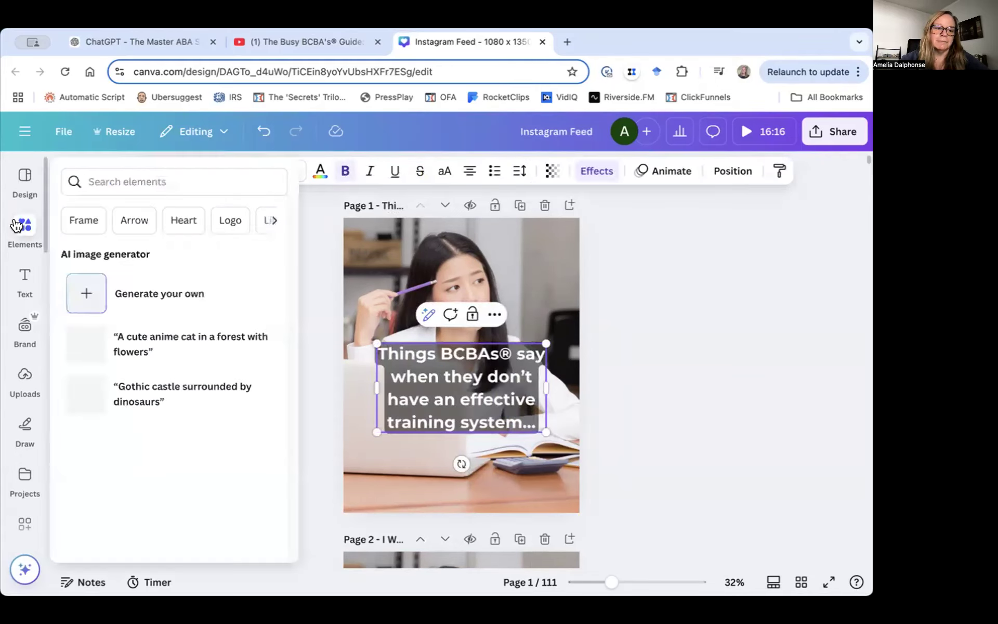
{"action": "left_click", "coordinate": [165, 182]}
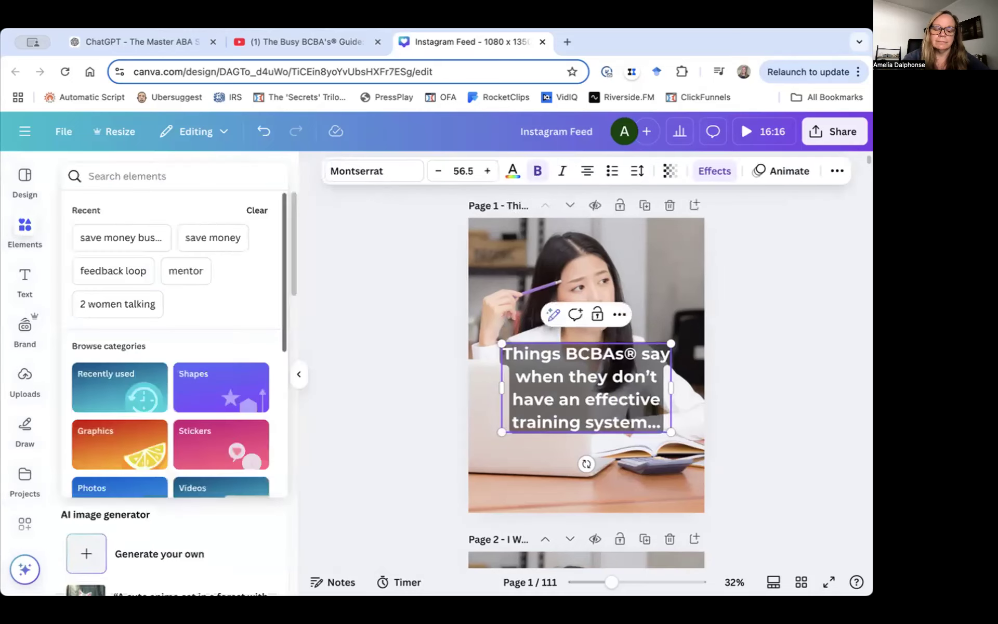
{"action": "type", "text": "overwh"}
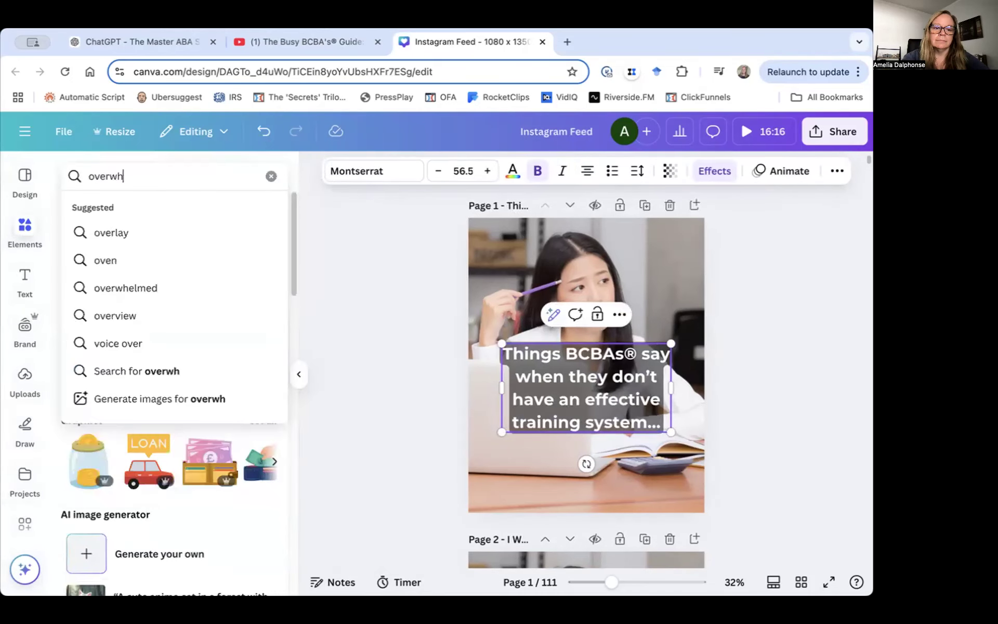
{"action": "type", "text": "elmed at work"}
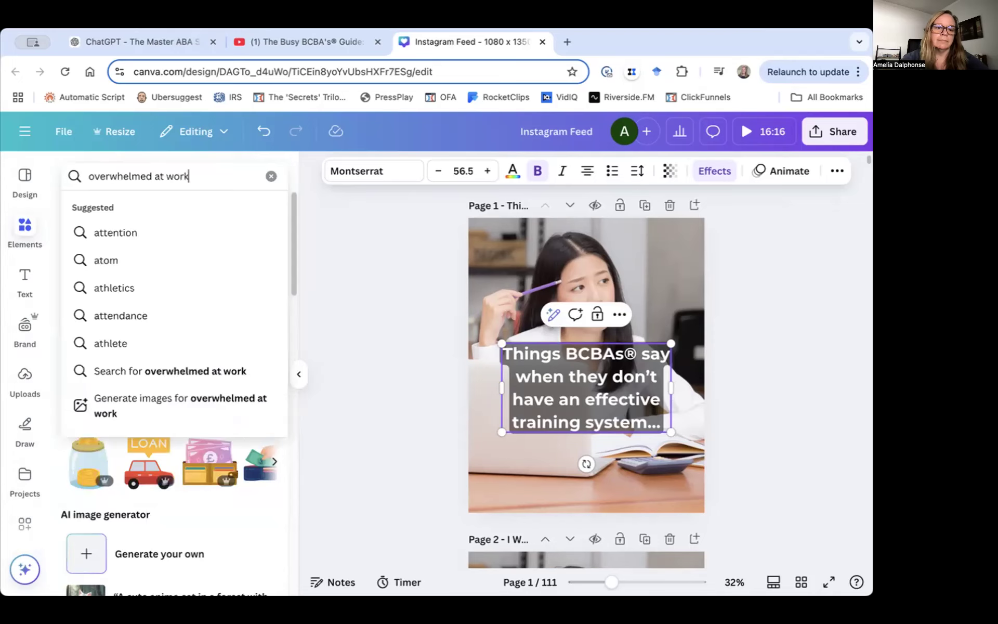
{"action": "key", "text": "Return"}
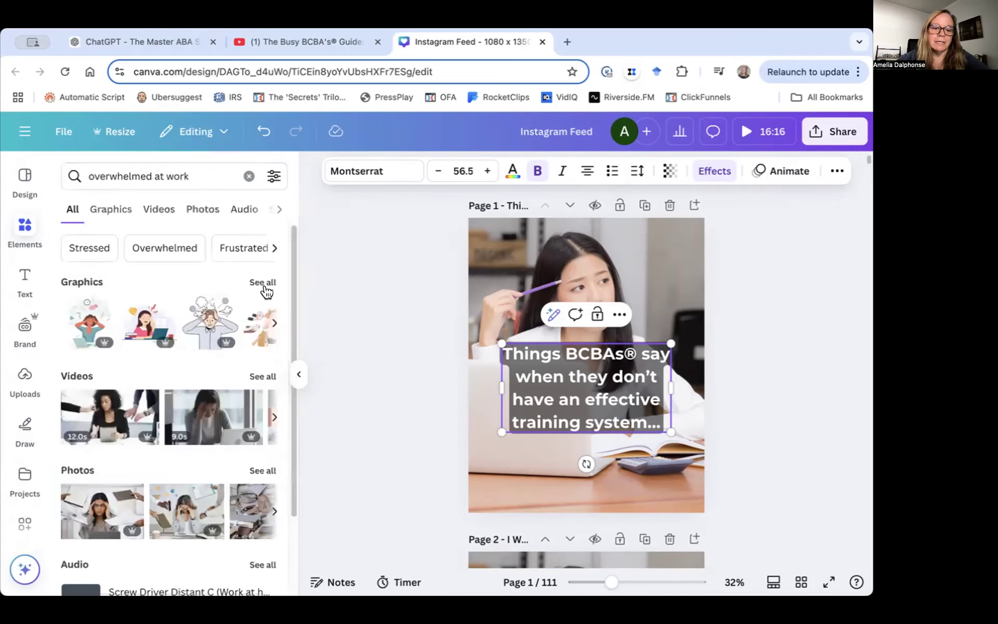
Browse the video results for a clip that could replace the first page's background
{"action": "left_click", "coordinate": [259, 376]}
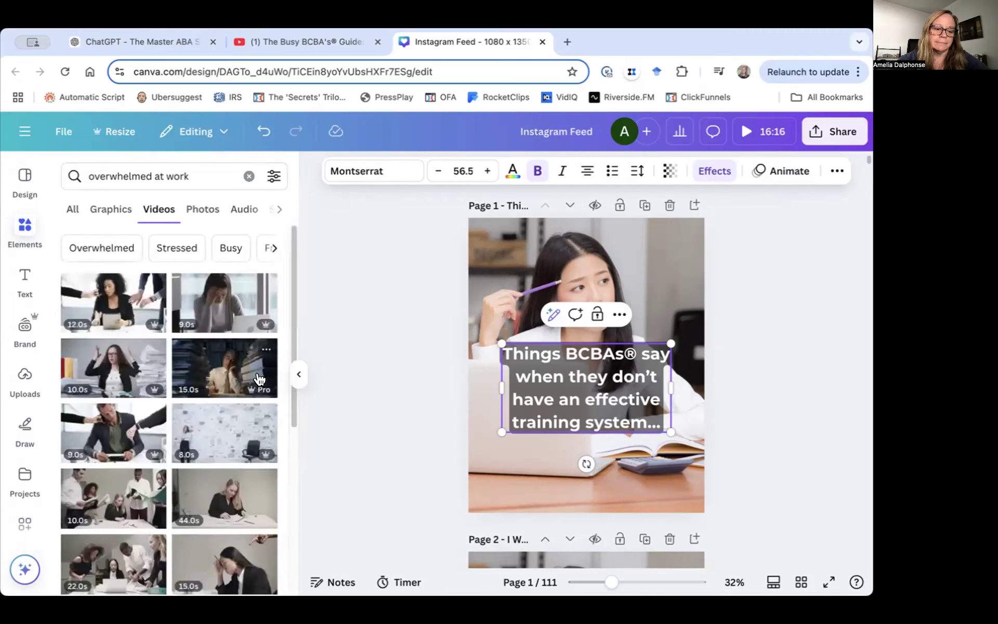
{"action": "scroll", "coordinate": [259, 379], "scroll_direction": "down", "scroll_amount": 1}
{"action": "scroll", "coordinate": [258, 379], "scroll_direction": "down", "scroll_amount": 2}
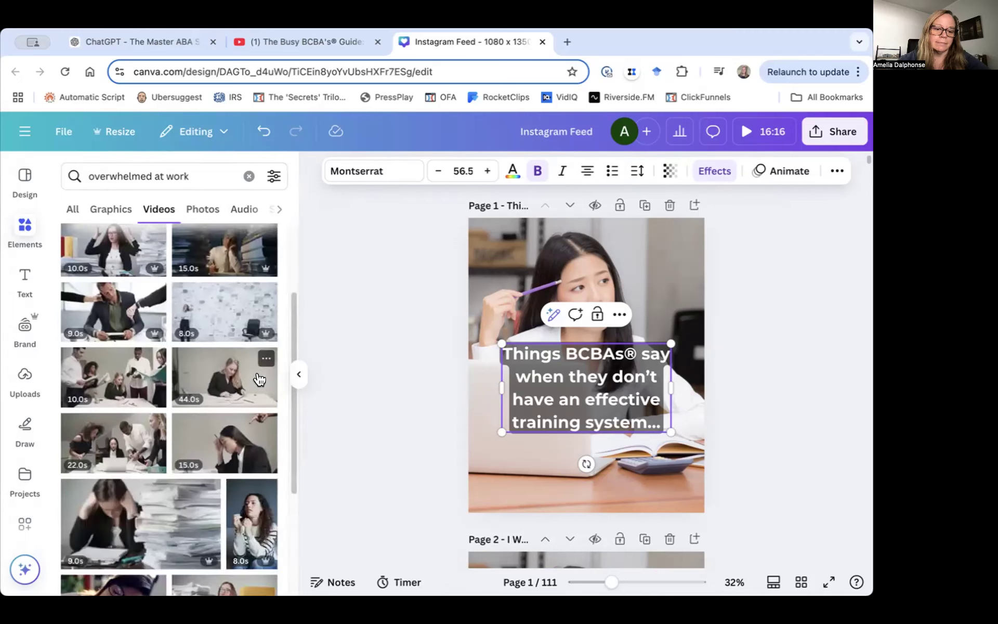
{"action": "scroll", "coordinate": [258, 379], "scroll_direction": "down", "scroll_amount": 2}
{"action": "scroll", "coordinate": [259, 378], "scroll_direction": "down", "scroll_amount": 2}
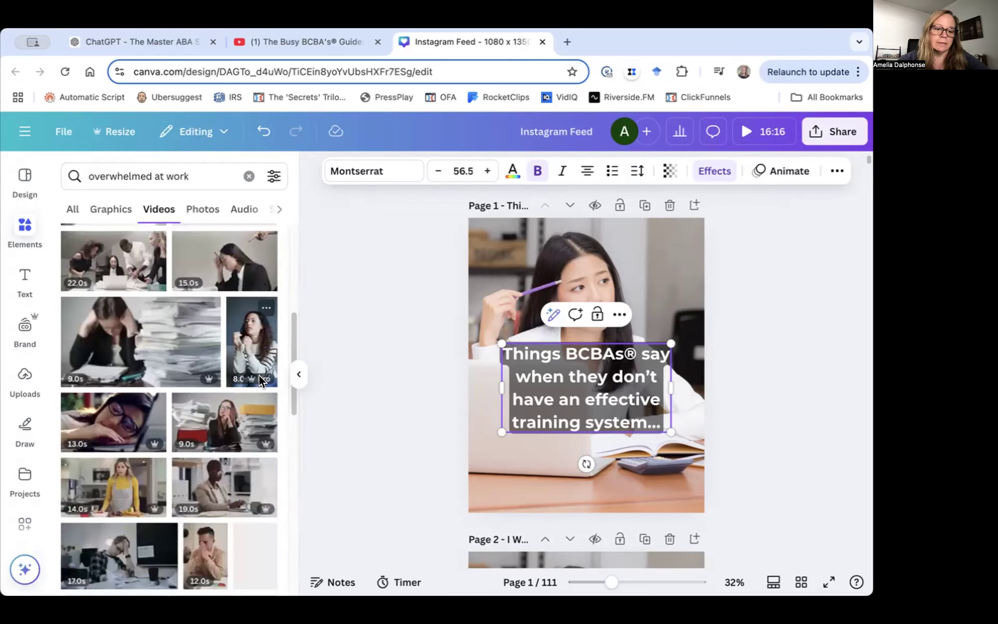
{"action": "scroll", "coordinate": [259, 379], "scroll_direction": "down", "scroll_amount": 2}
{"action": "scroll", "coordinate": [258, 379], "scroll_direction": "down", "scroll_amount": 1}
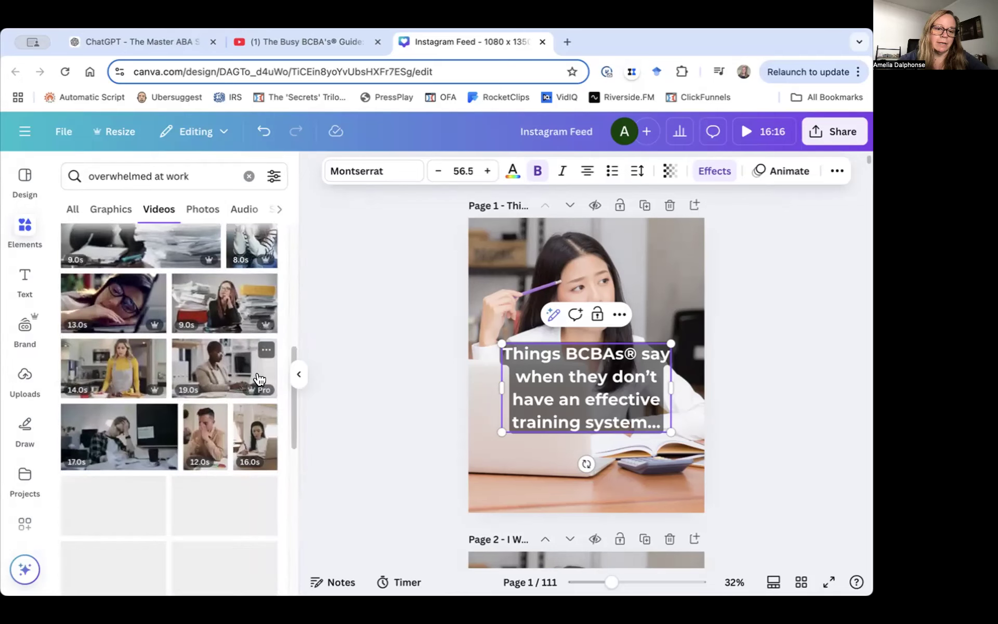
{"action": "scroll", "coordinate": [233, 362], "scroll_direction": "down", "scroll_amount": 3}
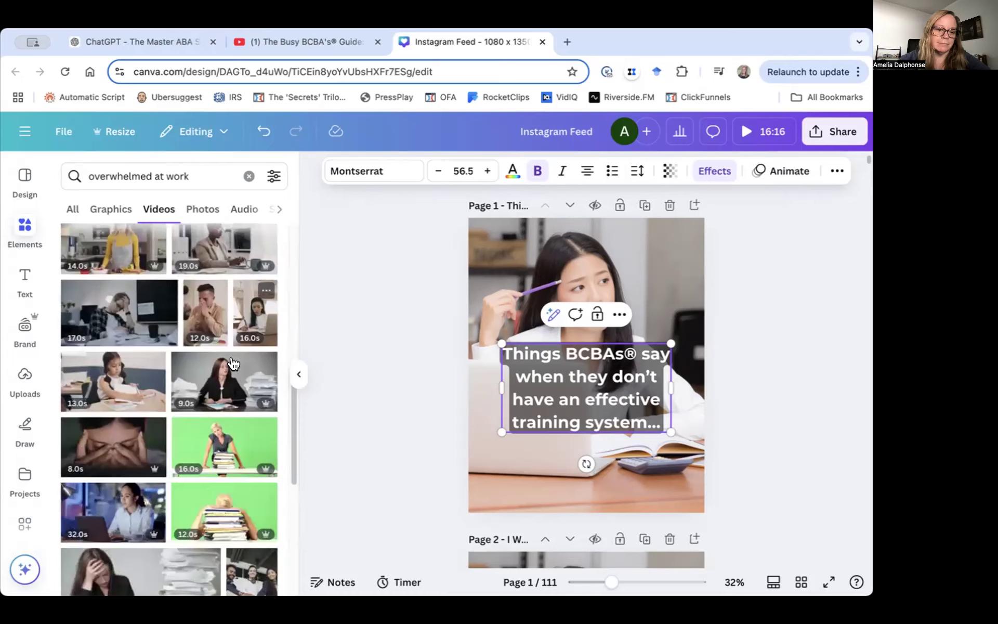
Change the element search to "frustrated at work" and limit the results to photos
{"action": "left_click_drag", "start_coordinate": [152, 176], "coordinate": [71, 175]}
{"action": "type", "text": "frustrate"}
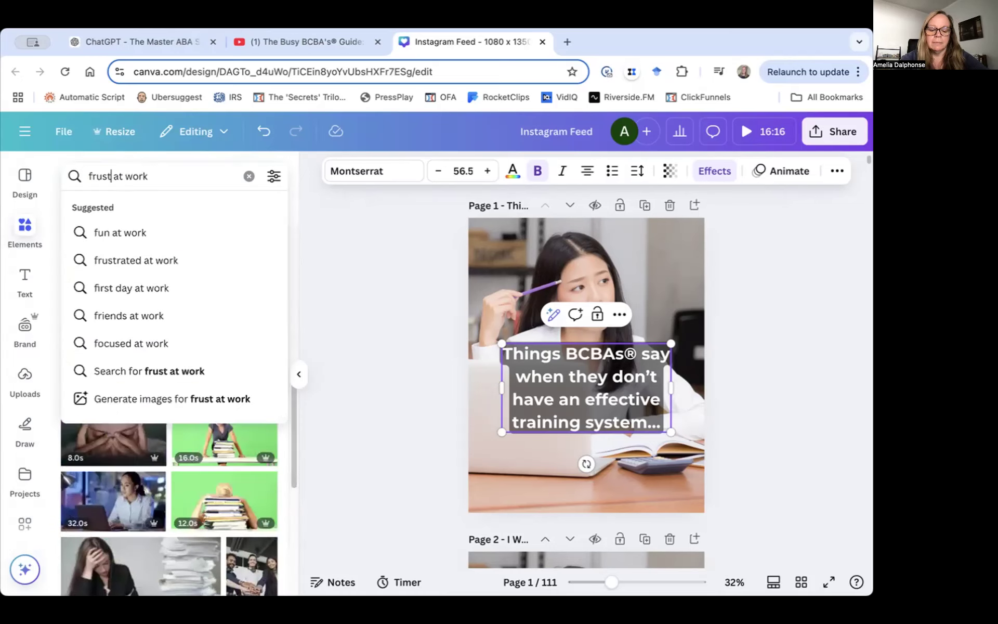
{"action": "type", "text": "d"}
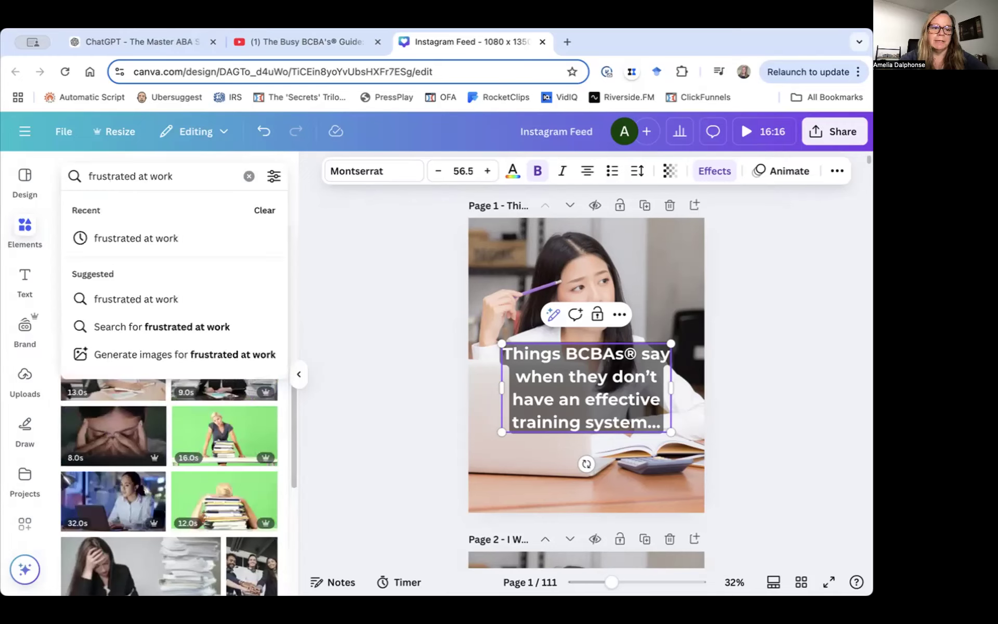
{"action": "key", "text": "Return"}
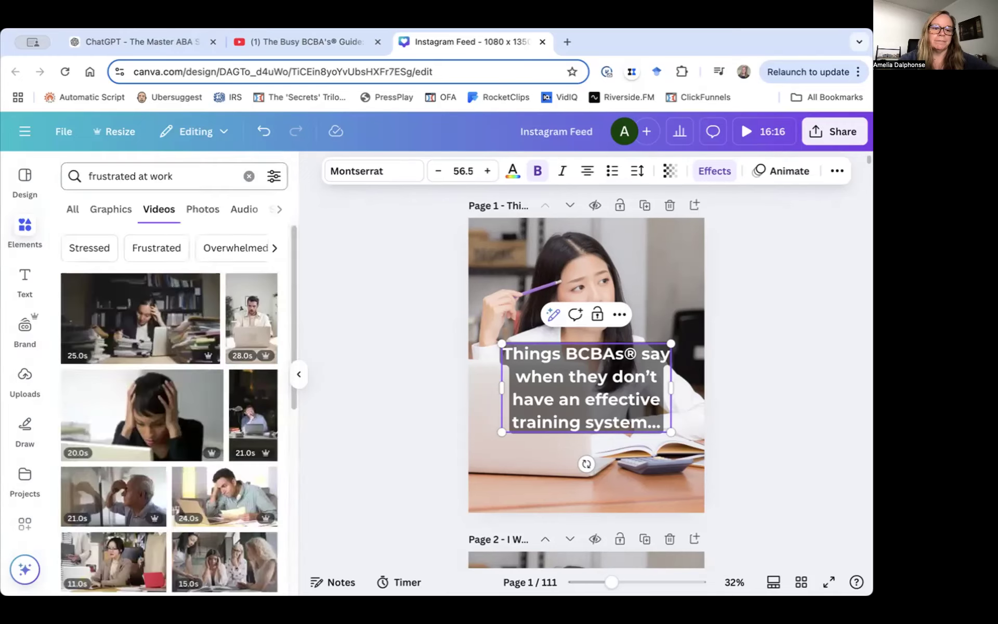
{"action": "scroll", "coordinate": [147, 448], "scroll_direction": "down", "scroll_amount": 3}
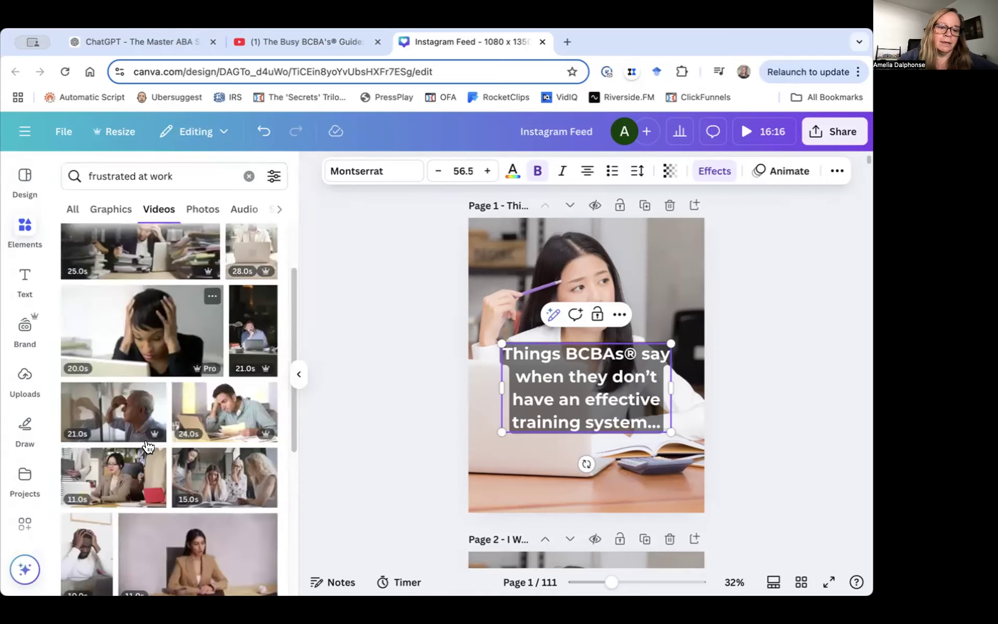
{"action": "scroll", "coordinate": [147, 338], "scroll_direction": "down", "scroll_amount": 1}
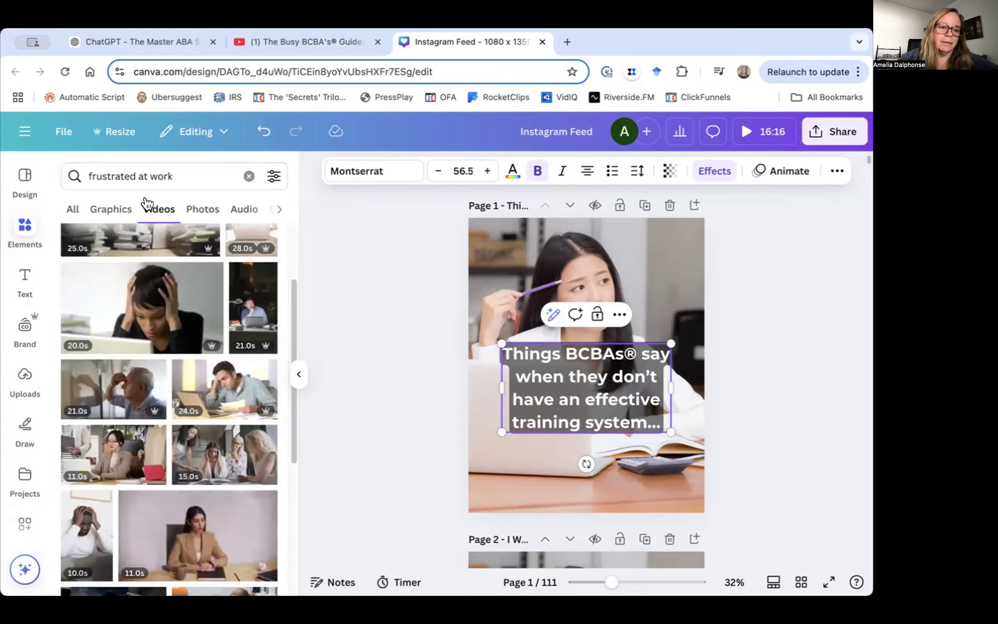
{"action": "left_click", "coordinate": [208, 208]}
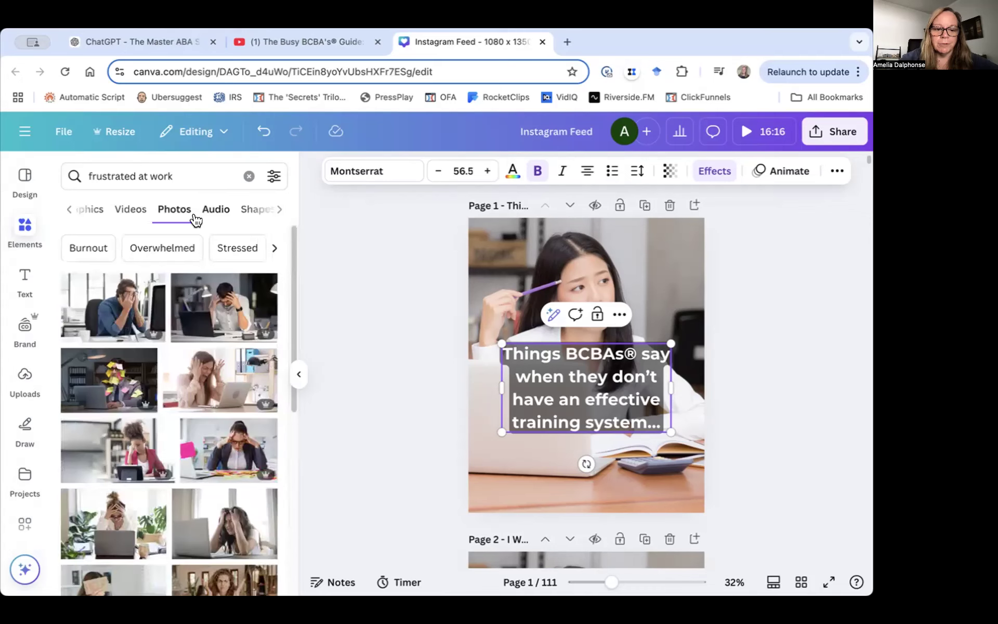
Drop the photo of the screaming woman at a laptop onto page 1's image, and delete that oversized image
{"action": "left_click_drag", "start_coordinate": [196, 384], "coordinate": [481, 284]}
{"action": "left_click_drag", "start_coordinate": [565, 273], "coordinate": [564, 269]}
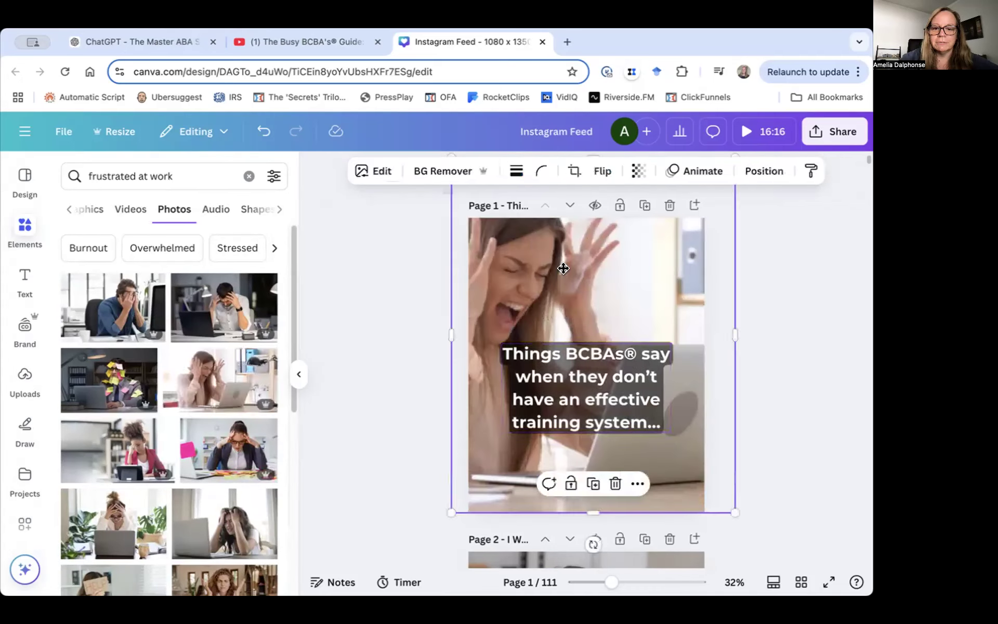
{"action": "key", "text": "Delete"}
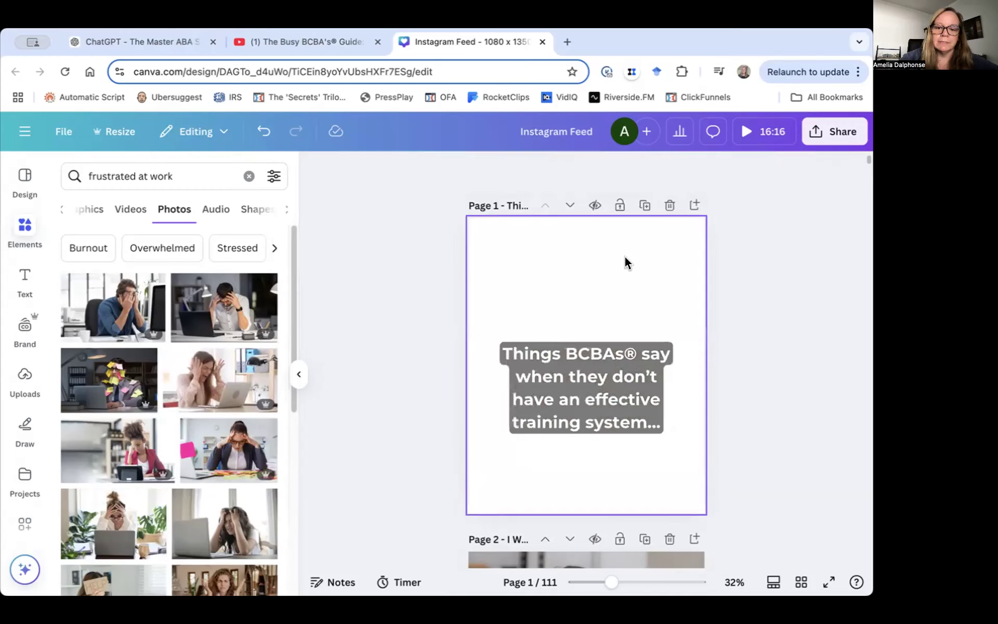
Set the screaming woman photo as page 1's full background and shift its crop to bring her whole head and both hands into the frame
{"action": "left_click_drag", "start_coordinate": [205, 375], "coordinate": [481, 349]}
{"action": "double_click", "coordinate": [566, 286]}
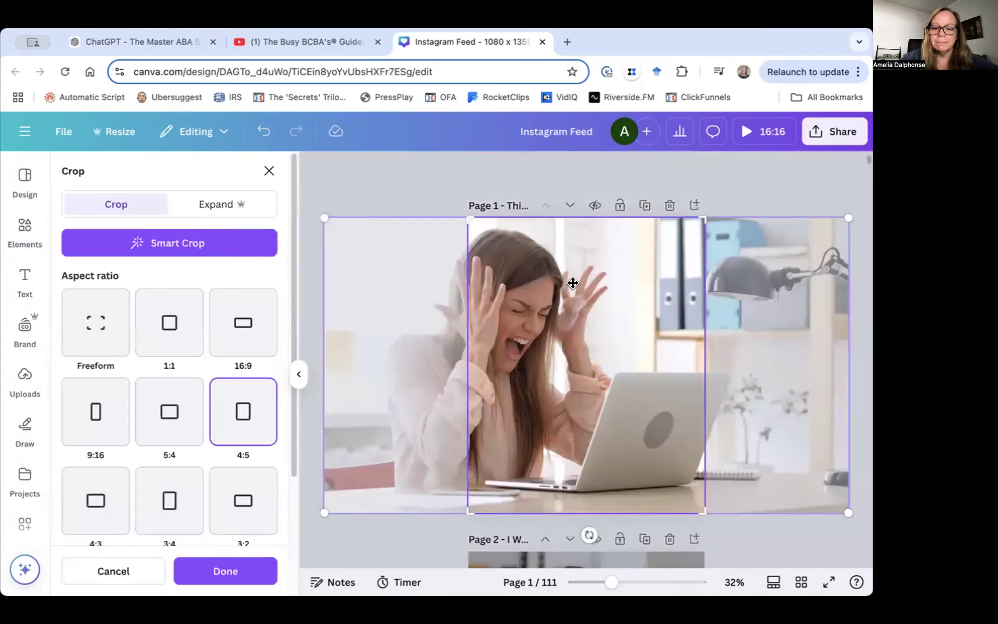
{"action": "left_click_drag", "start_coordinate": [633, 283], "coordinate": [644, 283]}
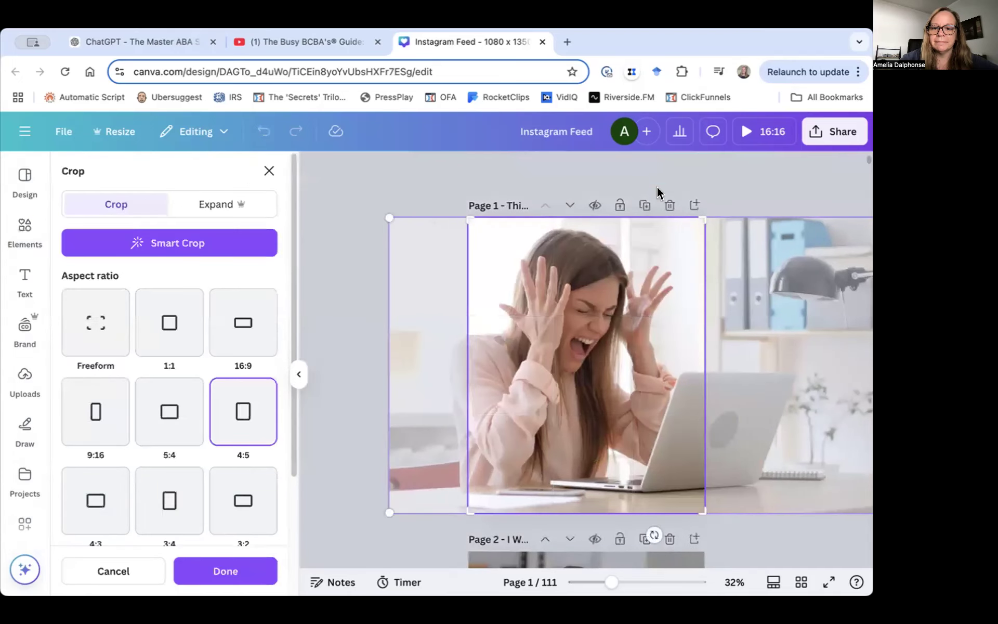
{"action": "left_click", "coordinate": [666, 167]}
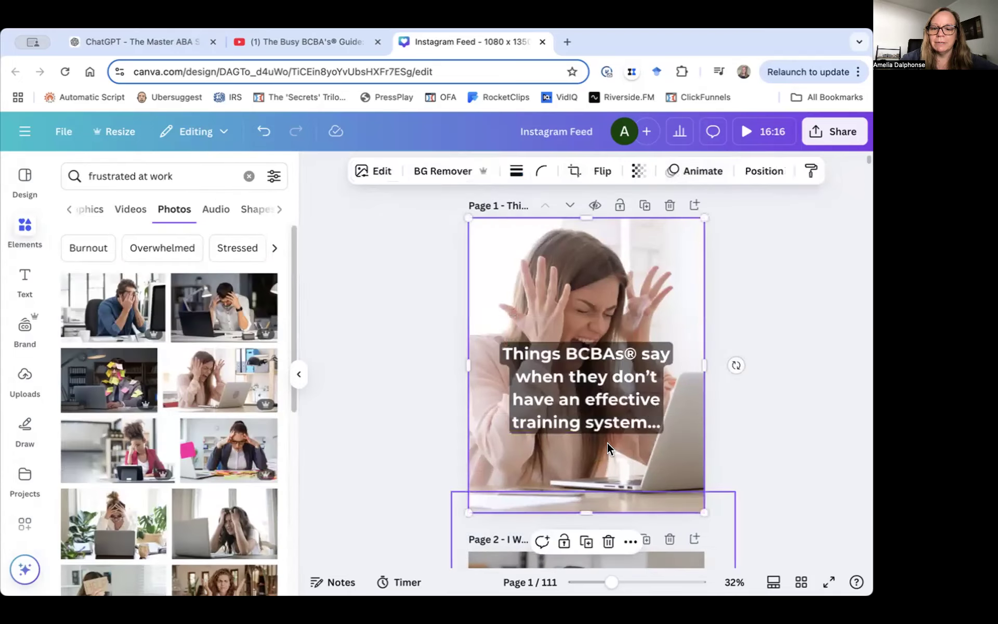
Move the overlay text down below the woman's mouth and change the text color to black
{"action": "left_click_drag", "start_coordinate": [597, 412], "coordinate": [600, 426]}
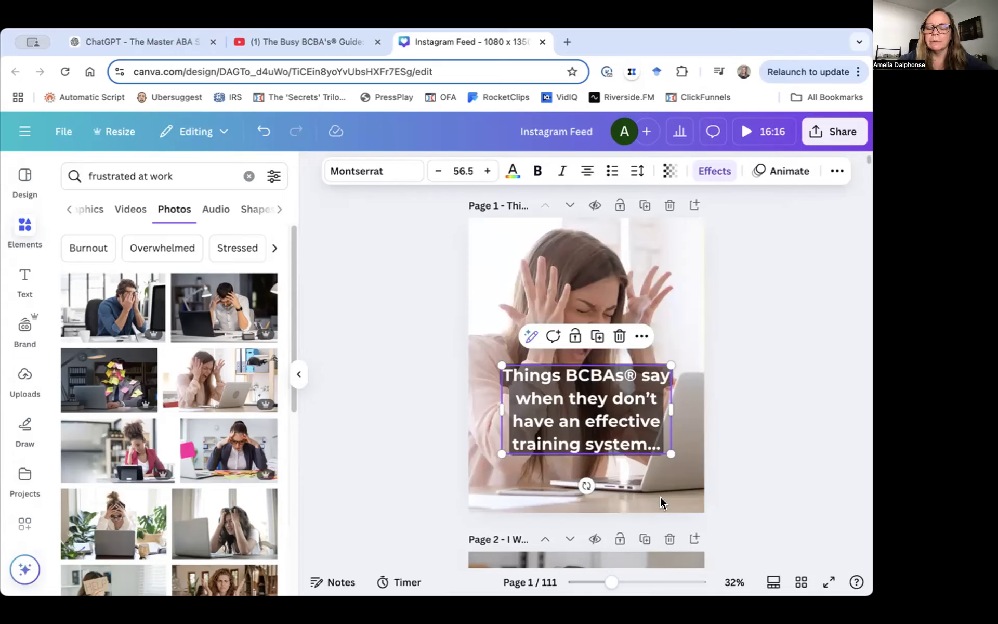
{"action": "left_click", "coordinate": [762, 363]}
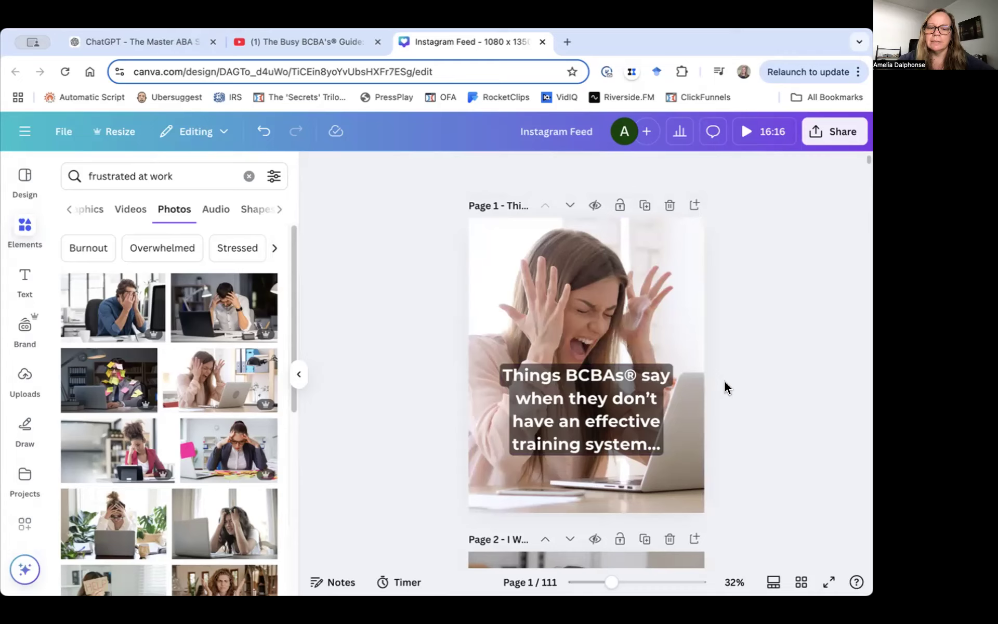
{"action": "key", "text": "Tab"}
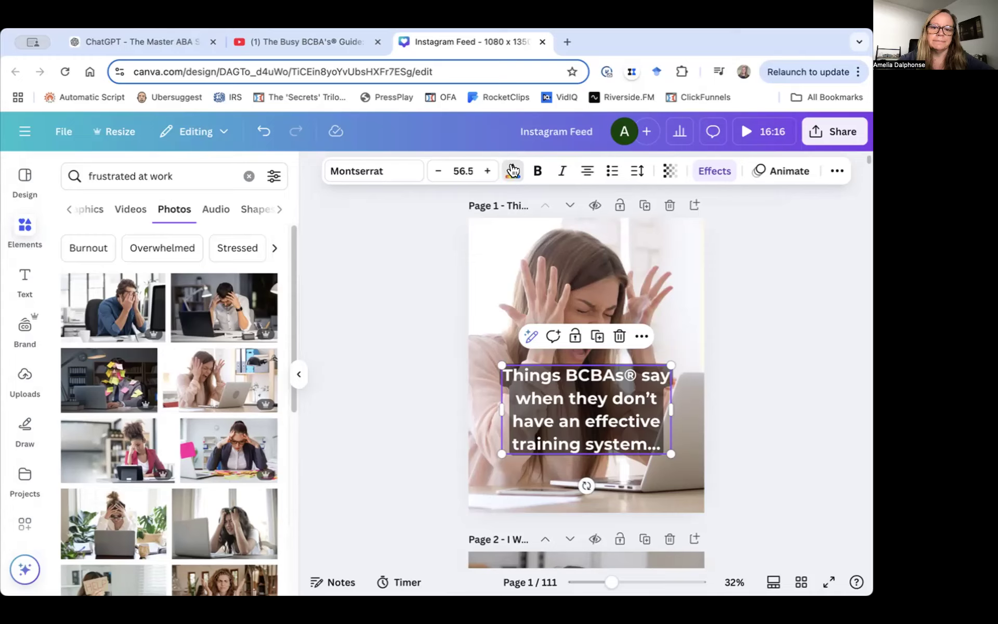
{"action": "left_click", "coordinate": [512, 171]}
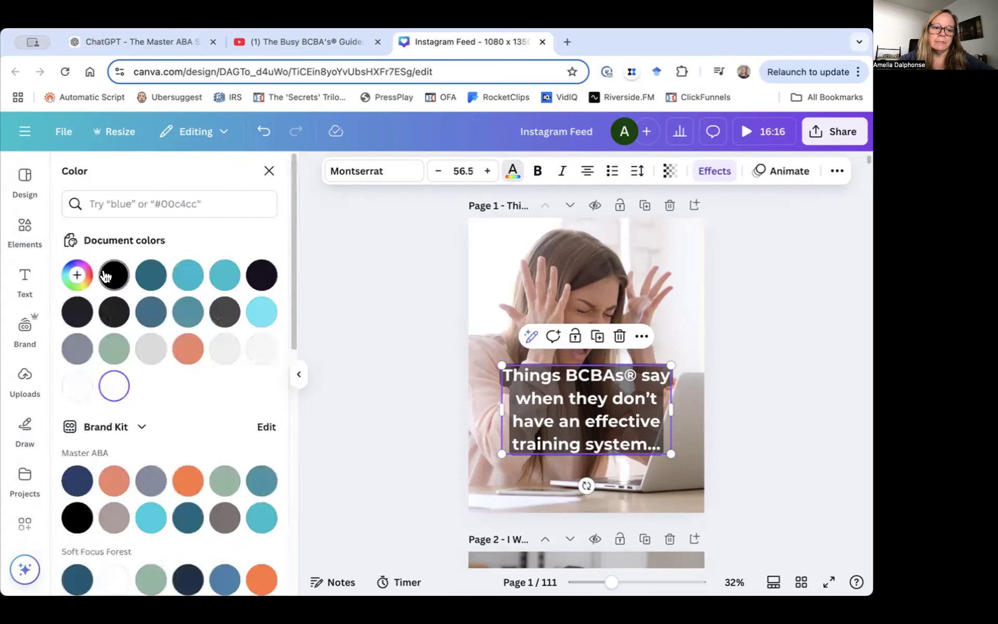
{"action": "left_click", "coordinate": [106, 275]}
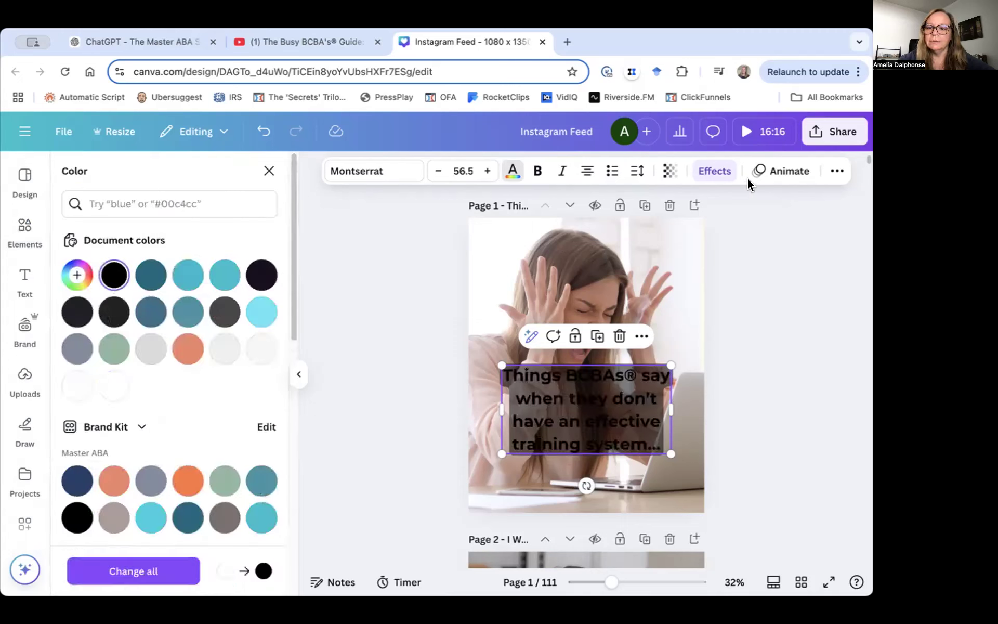
Change the color of the overlay text's Background effect to white
{"action": "left_click", "coordinate": [712, 171]}
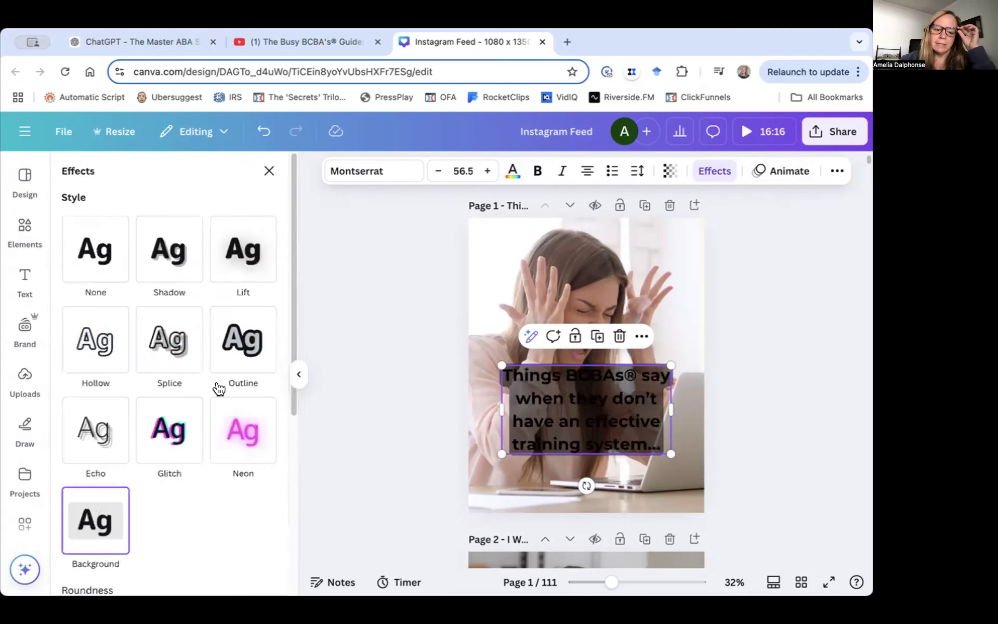
{"action": "scroll", "coordinate": [193, 434], "scroll_direction": "down", "scroll_amount": 3}
{"action": "scroll", "coordinate": [255, 527], "scroll_direction": "down", "scroll_amount": 1}
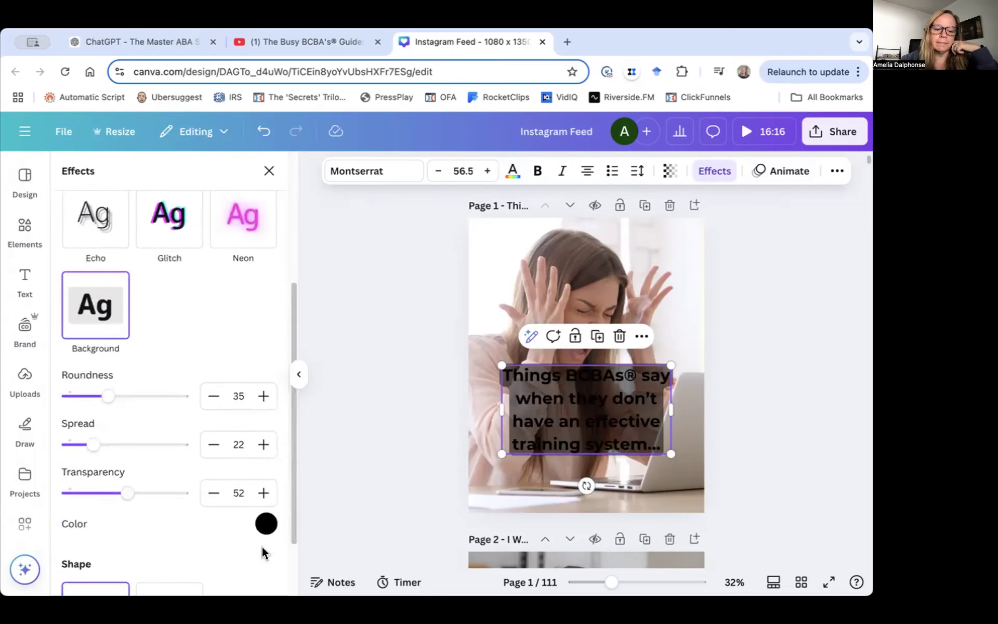
{"action": "left_click", "coordinate": [263, 523]}
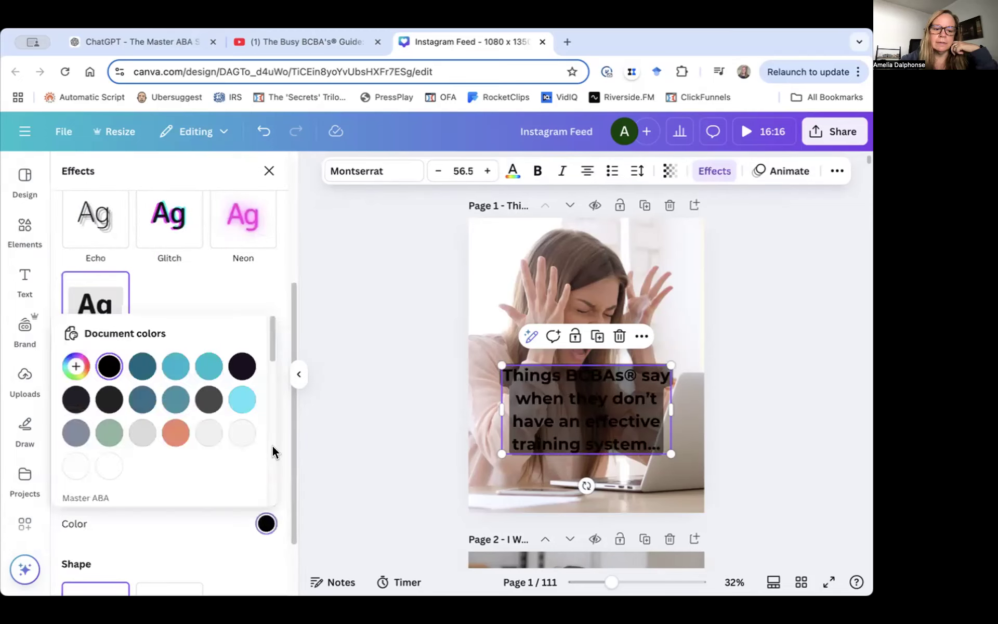
{"action": "left_click", "coordinate": [237, 433]}
{"action": "left_click", "coordinate": [108, 466]}
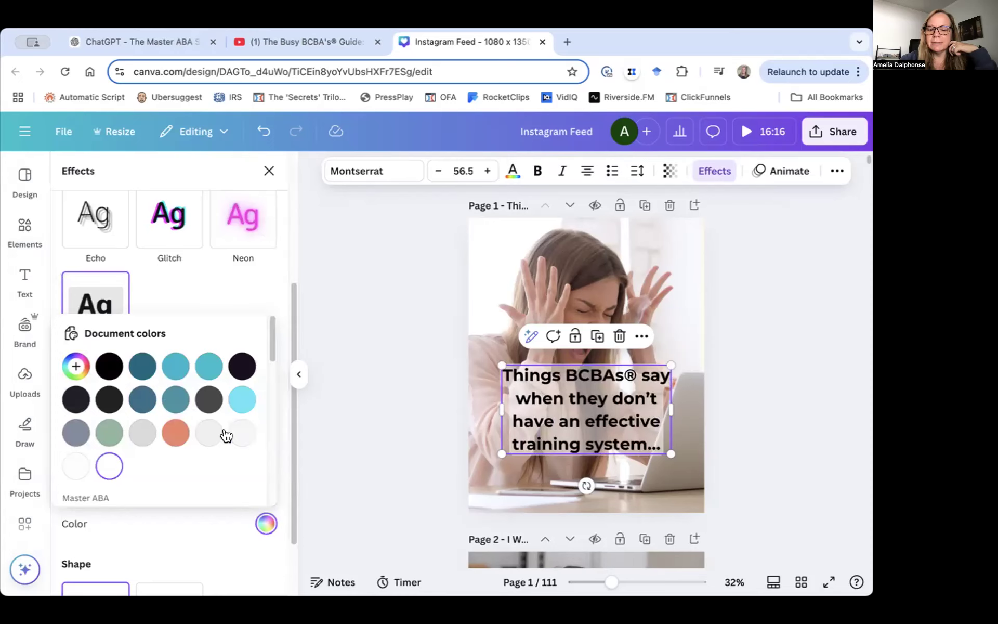
{"action": "left_click", "coordinate": [785, 350]}
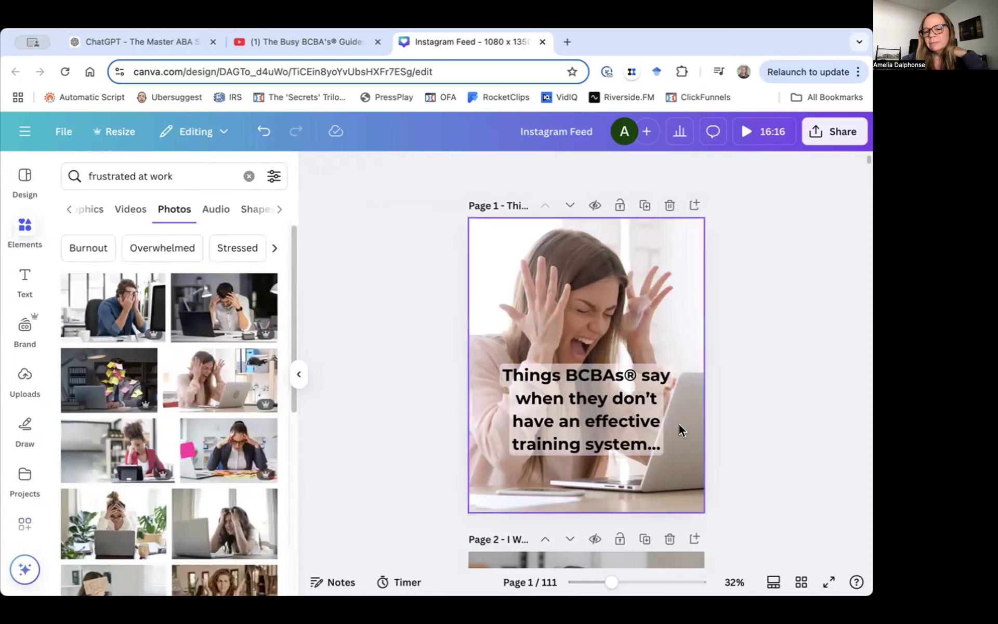
Open the design's download settings and its page selection list to review the export options
{"action": "scroll", "coordinate": [680, 425], "scroll_direction": "down", "scroll_amount": 3}
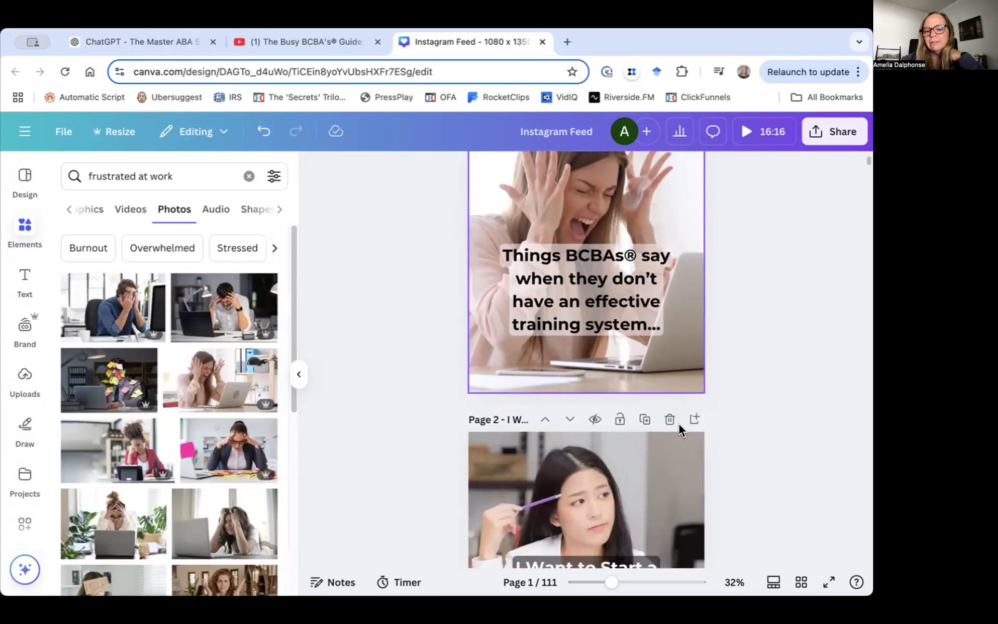
{"action": "scroll", "coordinate": [679, 425], "scroll_direction": "down", "scroll_amount": 3}
{"action": "scroll", "coordinate": [680, 431], "scroll_direction": "up", "scroll_amount": 4}
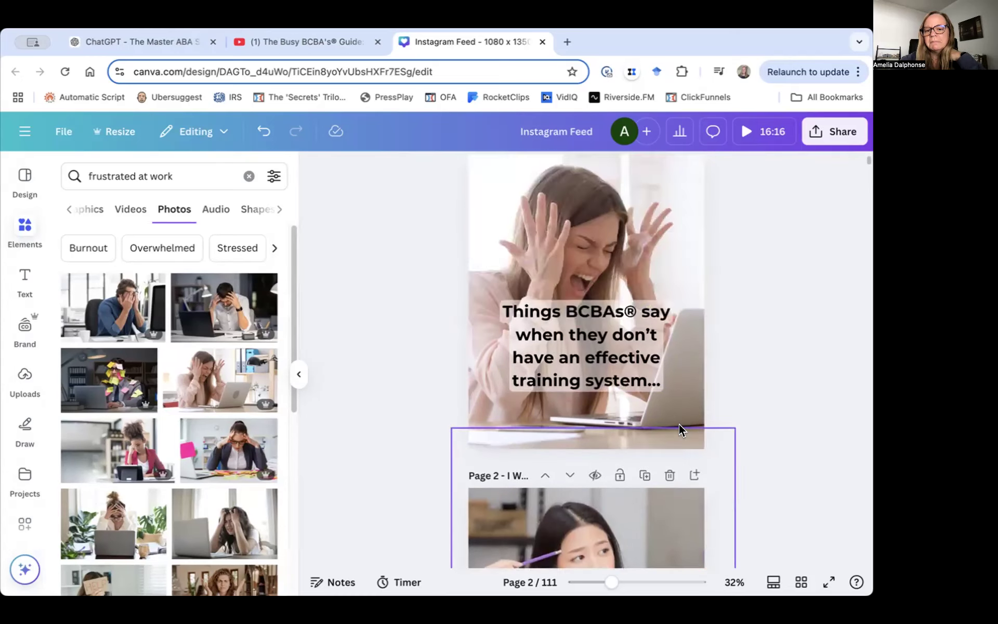
{"action": "scroll", "coordinate": [679, 430], "scroll_direction": "up", "scroll_amount": 2}
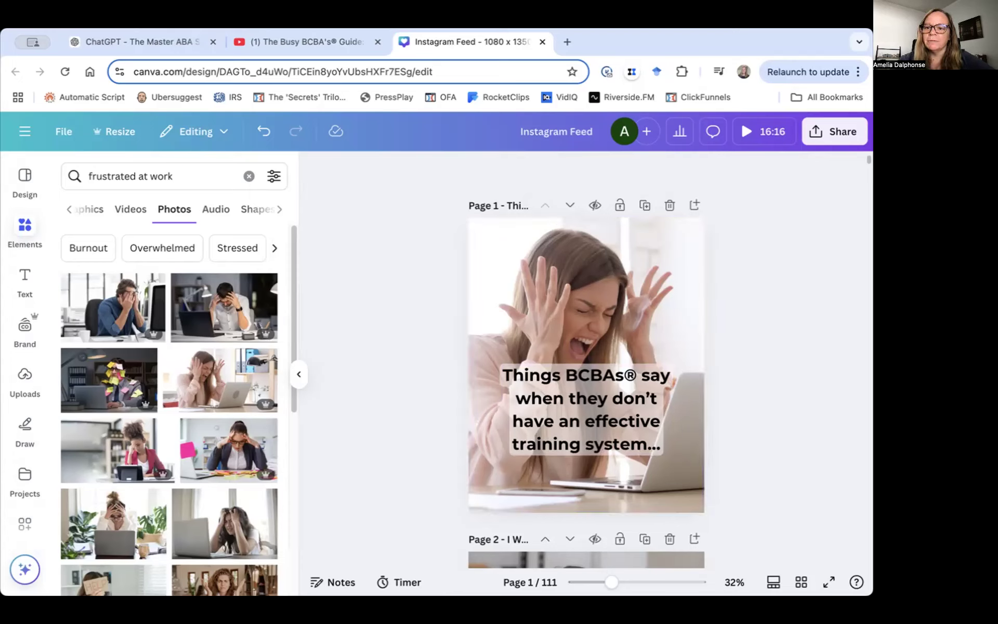
{"action": "left_click", "coordinate": [830, 130]}
{"action": "left_click", "coordinate": [619, 407]}
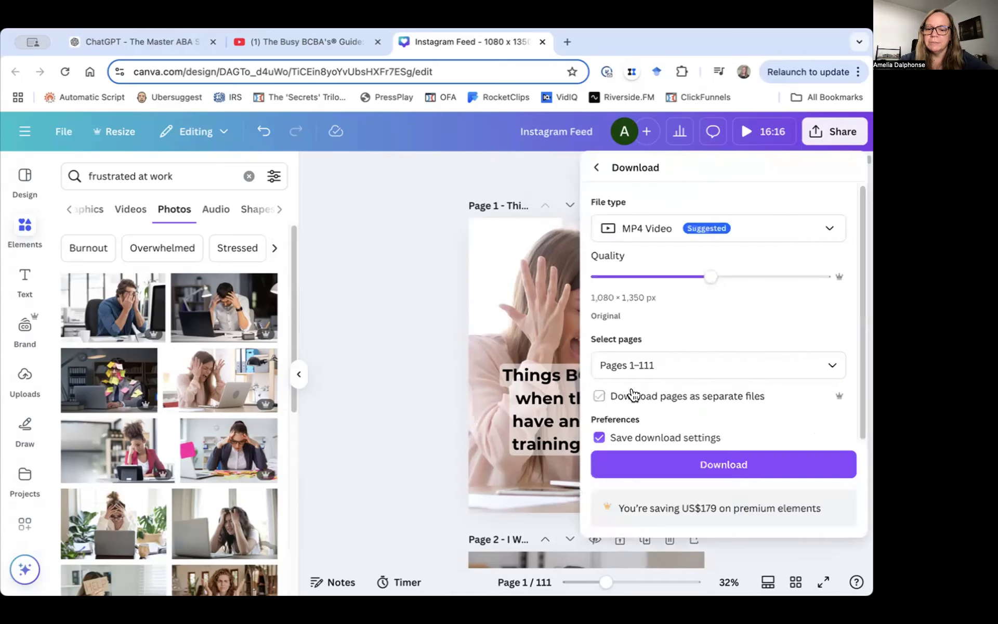
{"action": "left_click", "coordinate": [653, 360]}
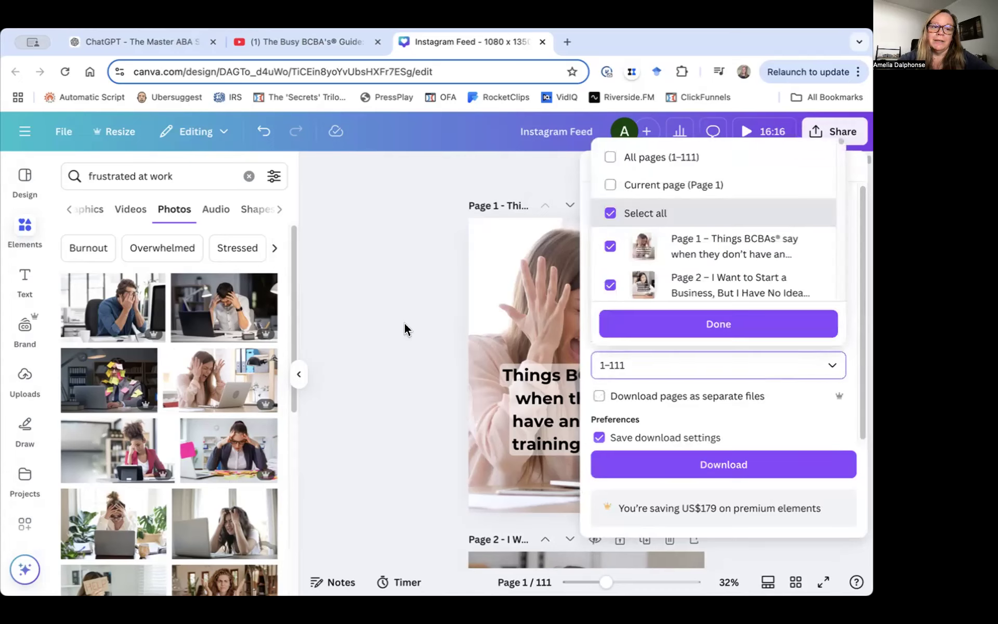
{"action": "left_click", "coordinate": [319, 216]}
Switch to the ChatGPT conversation and look back through it for the short video ideas for Reels and YouTube Shorts
{"action": "key", "text": "ctrl+Tab"}
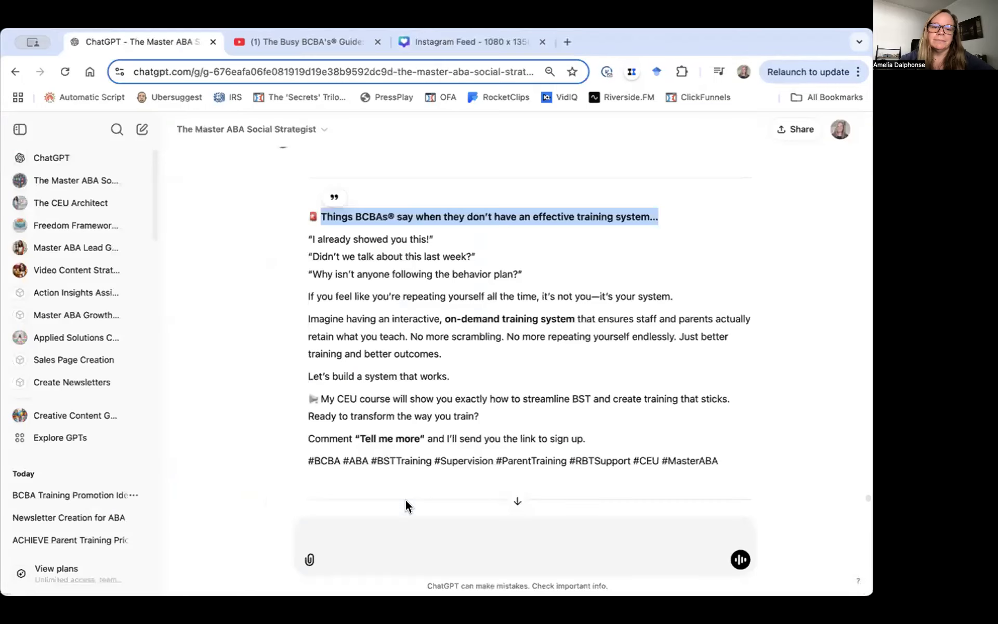
{"action": "scroll", "coordinate": [459, 366], "scroll_direction": "down", "scroll_amount": 3}
{"action": "scroll", "coordinate": [458, 366], "scroll_direction": "up", "scroll_amount": 1}
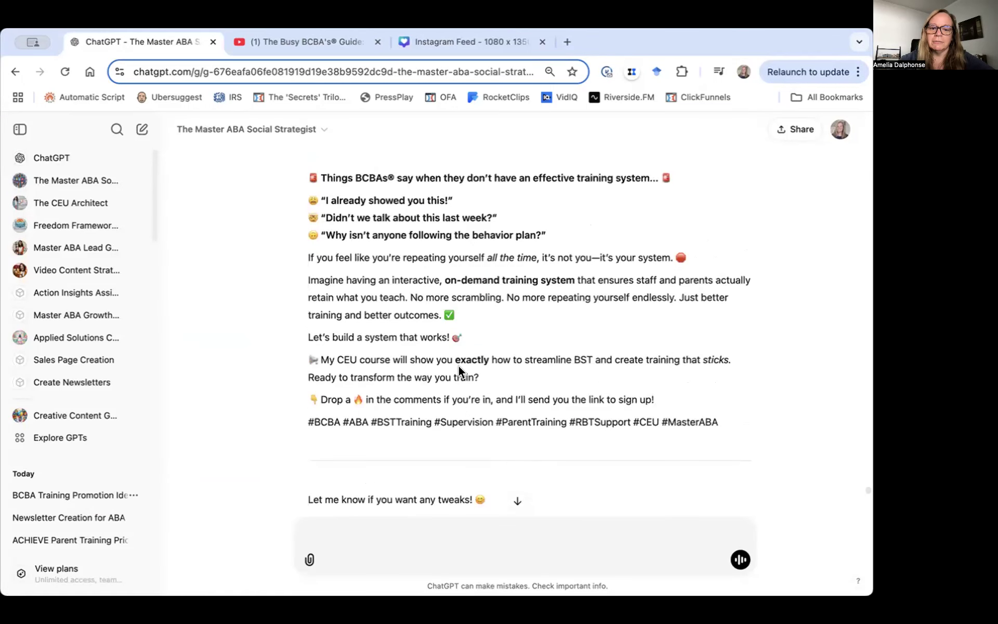
{"action": "scroll", "coordinate": [458, 366], "scroll_direction": "up", "scroll_amount": 10}
{"action": "scroll", "coordinate": [459, 371], "scroll_direction": "up", "scroll_amount": 3}
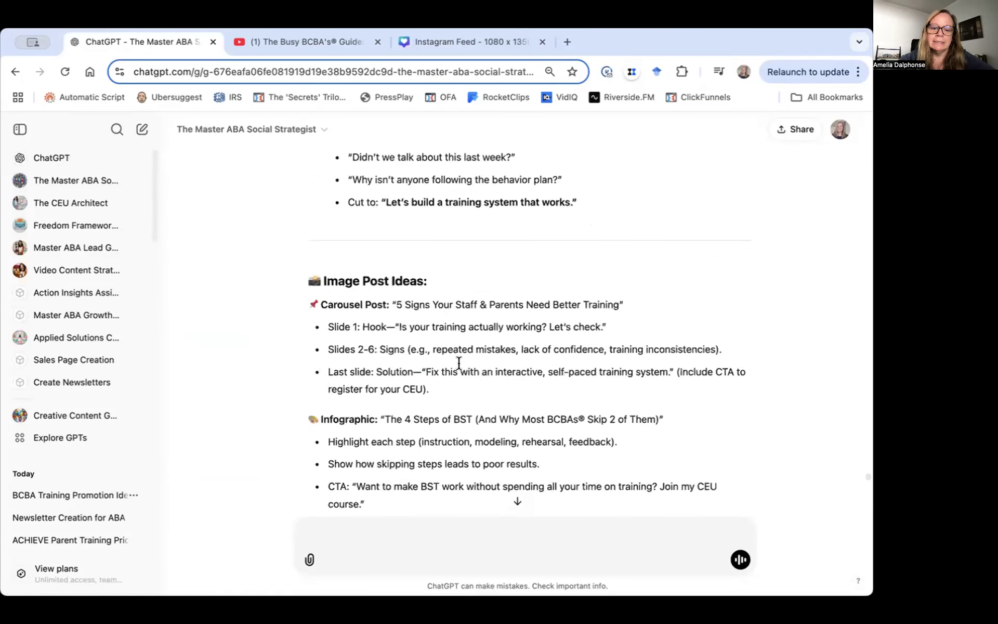
{"action": "scroll", "coordinate": [458, 364], "scroll_direction": "up", "scroll_amount": 10}
{"action": "scroll", "coordinate": [458, 367], "scroll_direction": "up", "scroll_amount": 5}
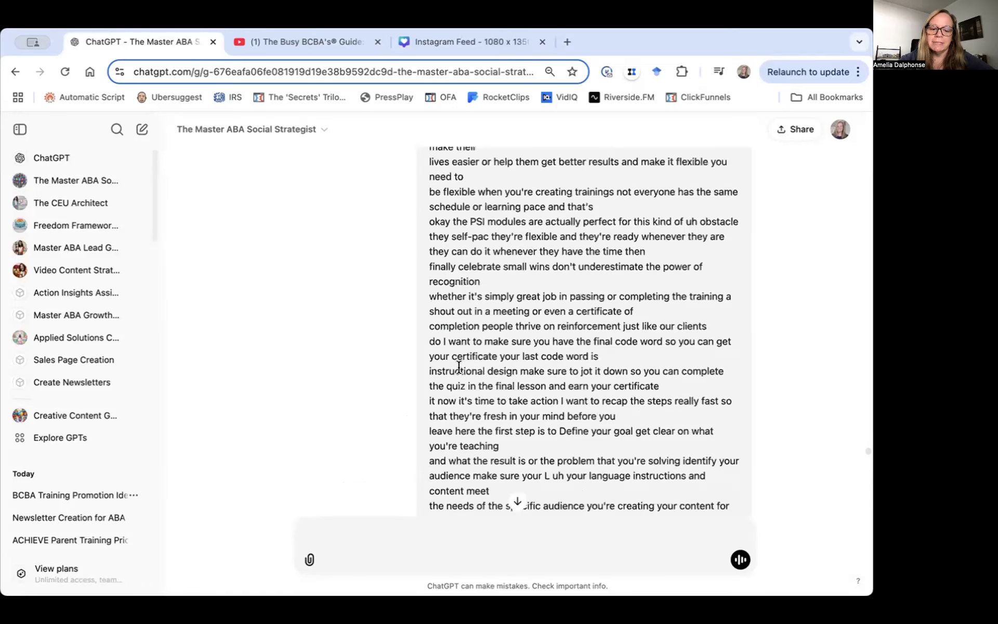
{"action": "scroll", "coordinate": [458, 367], "scroll_direction": "down", "scroll_amount": 10}
{"action": "scroll", "coordinate": [459, 367], "scroll_direction": "up", "scroll_amount": 1}
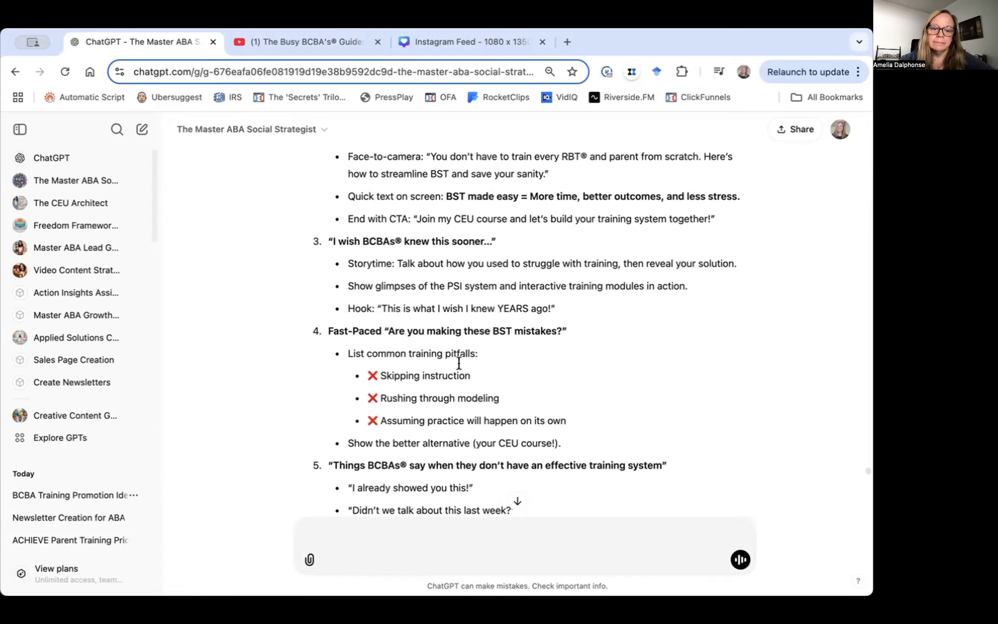
{"action": "scroll", "coordinate": [459, 363], "scroll_direction": "up", "scroll_amount": 2}
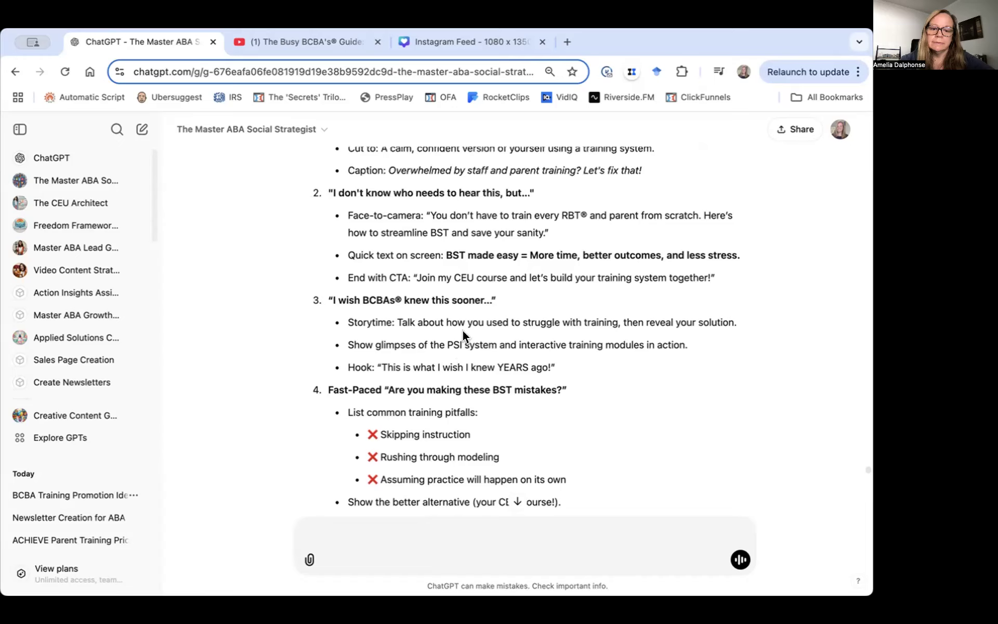
Review the short video ideas and copy the "Quick text on screen" line from idea 2
{"action": "left_click_drag", "start_coordinate": [354, 322], "coordinate": [540, 329]}
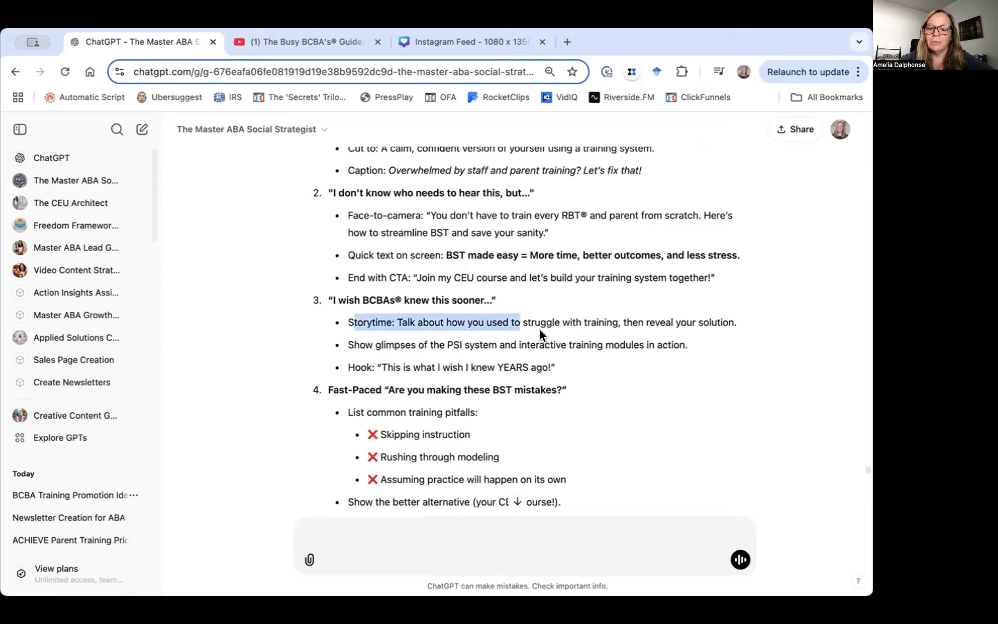
{"action": "left_click", "coordinate": [540, 326]}
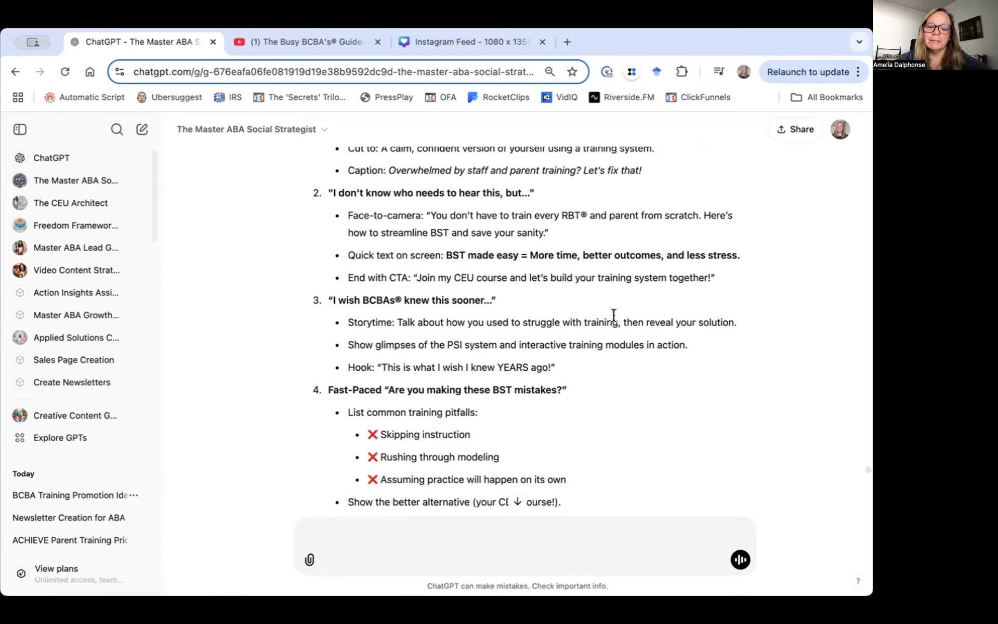
{"action": "scroll", "coordinate": [550, 325], "scroll_direction": "up", "scroll_amount": 1}
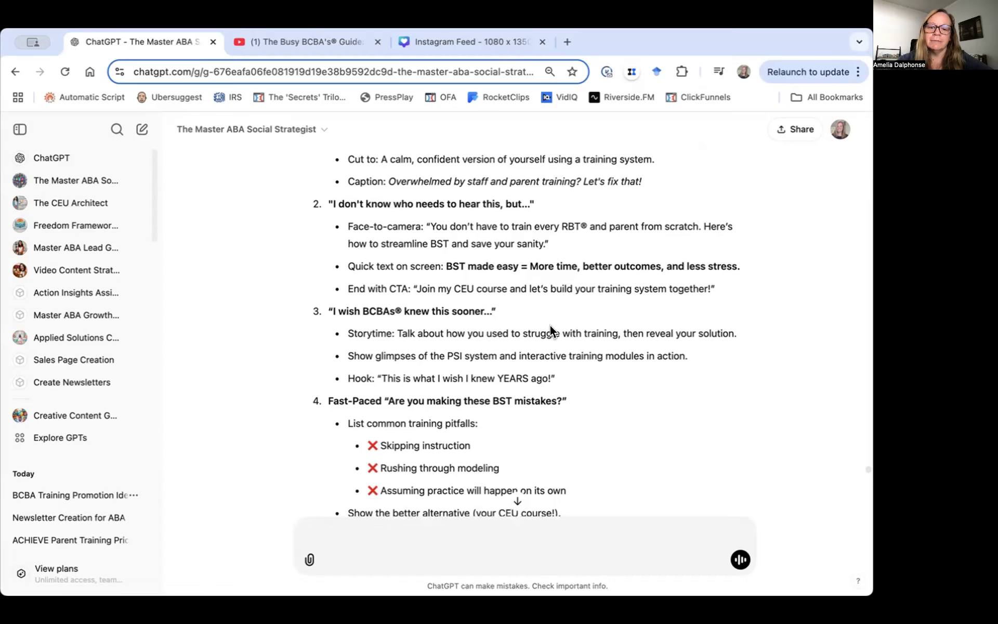
{"action": "scroll", "coordinate": [551, 325], "scroll_direction": "up", "scroll_amount": 2}
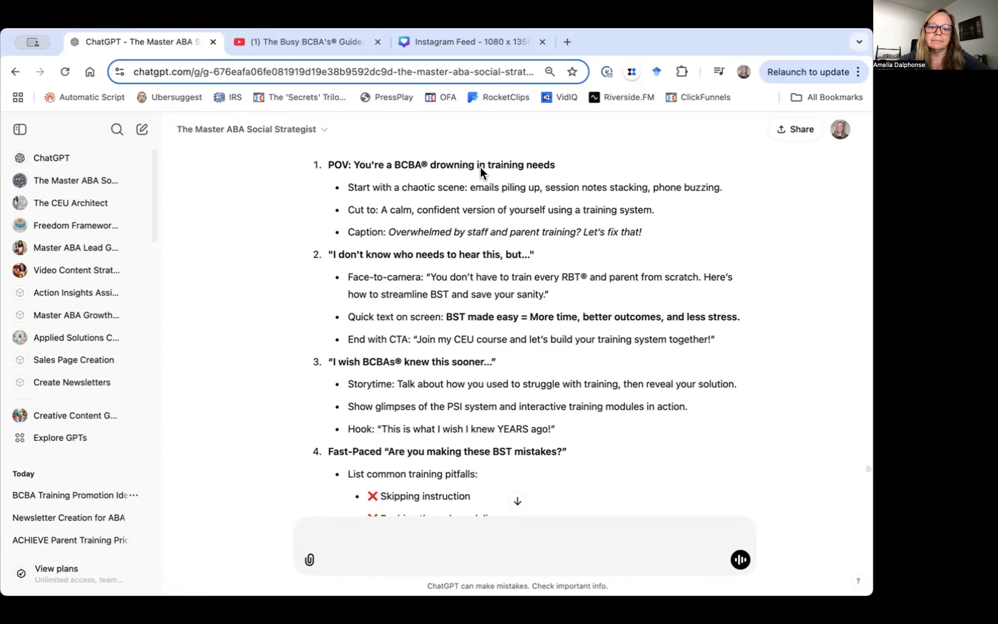
{"action": "scroll", "coordinate": [481, 167], "scroll_direction": "up", "scroll_amount": 1}
{"action": "scroll", "coordinate": [481, 172], "scroll_direction": "down", "scroll_amount": 1}
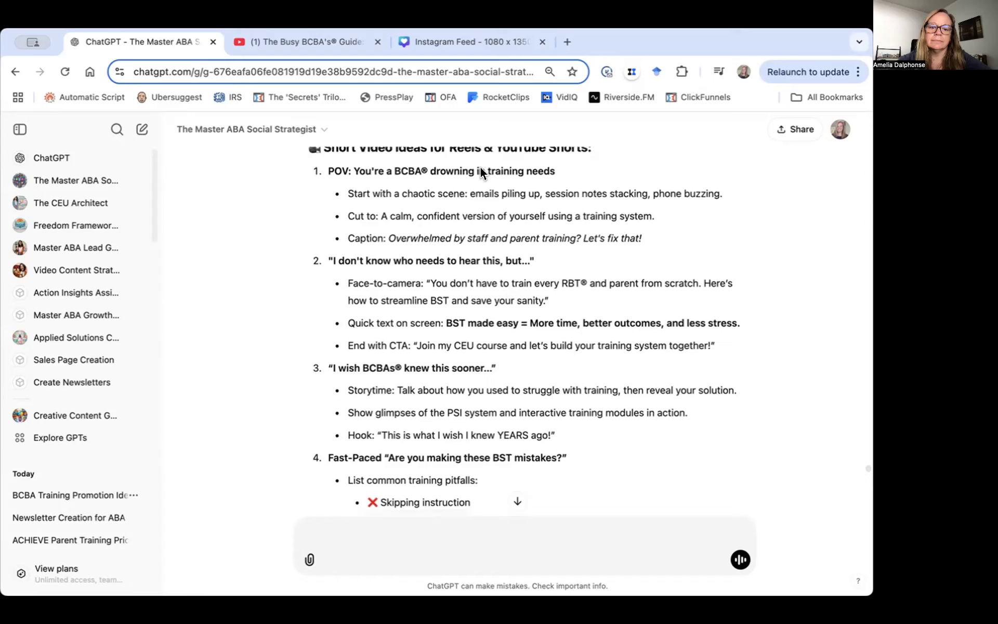
{"action": "scroll", "coordinate": [480, 171], "scroll_direction": "down", "scroll_amount": 2}
{"action": "scroll", "coordinate": [481, 172], "scroll_direction": "down", "scroll_amount": 1}
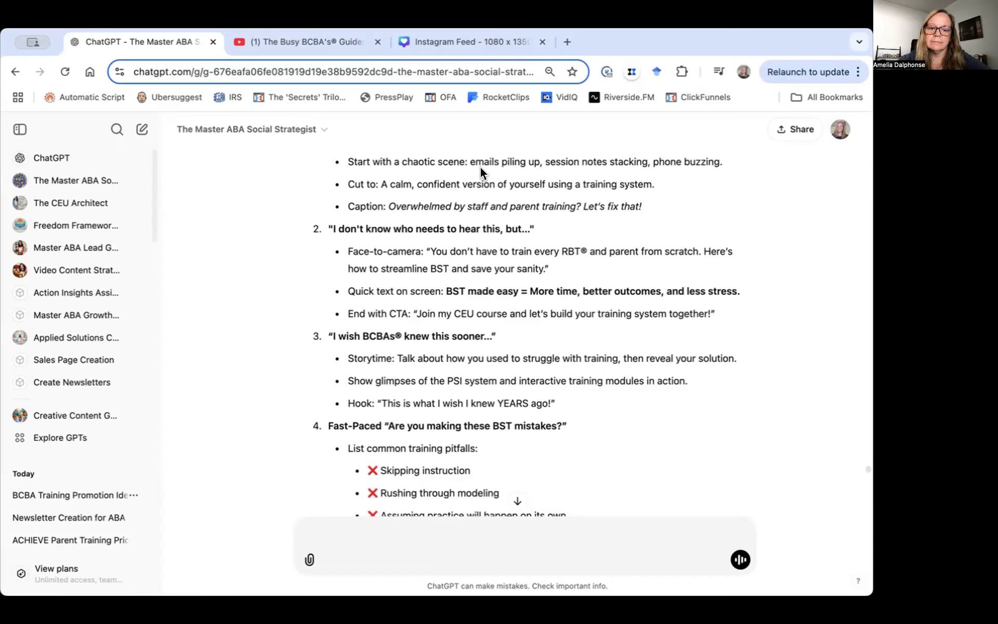
{"action": "scroll", "coordinate": [481, 167], "scroll_direction": "down", "scroll_amount": 1}
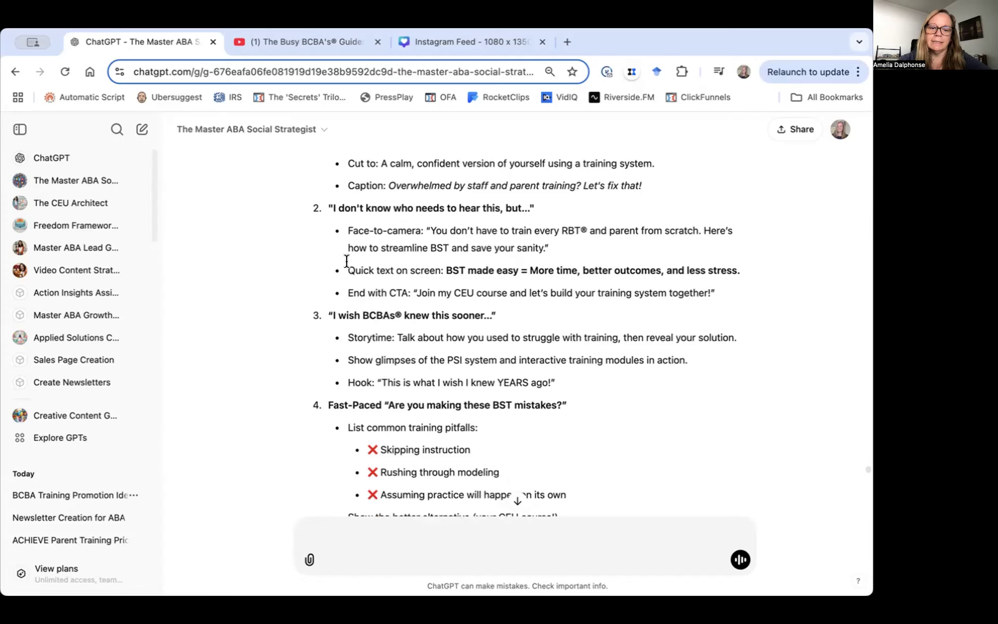
{"action": "triple_click", "coordinate": [718, 267]}
{"action": "key", "text": "super+c"}
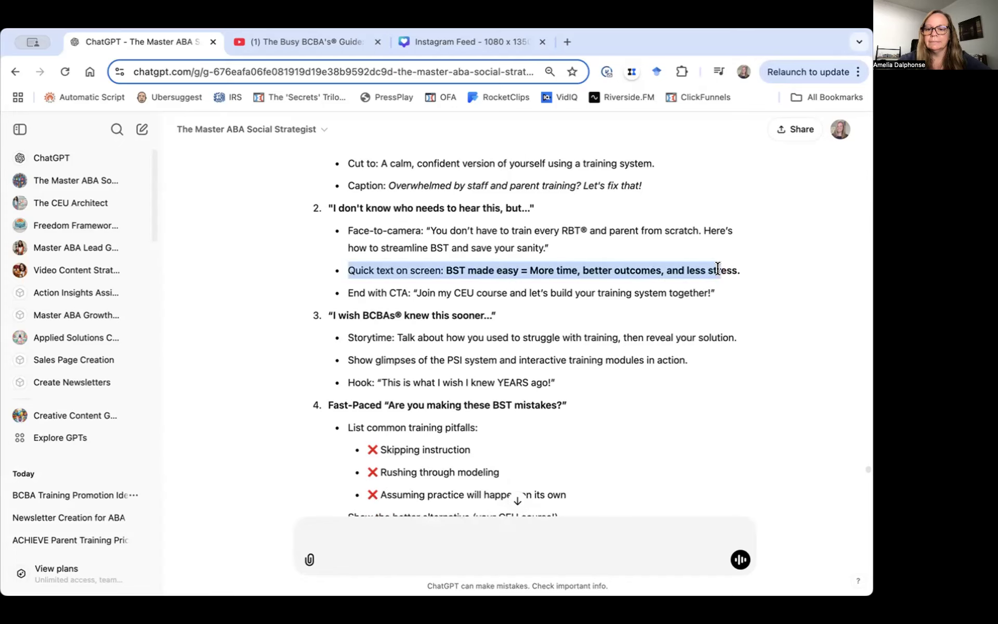
Send the prompt "I like this one. Help me write this post:" followed by the copied "Quick text on screen" line
{"action": "left_click", "coordinate": [509, 524]}
{"action": "type", "text": "I like this"}
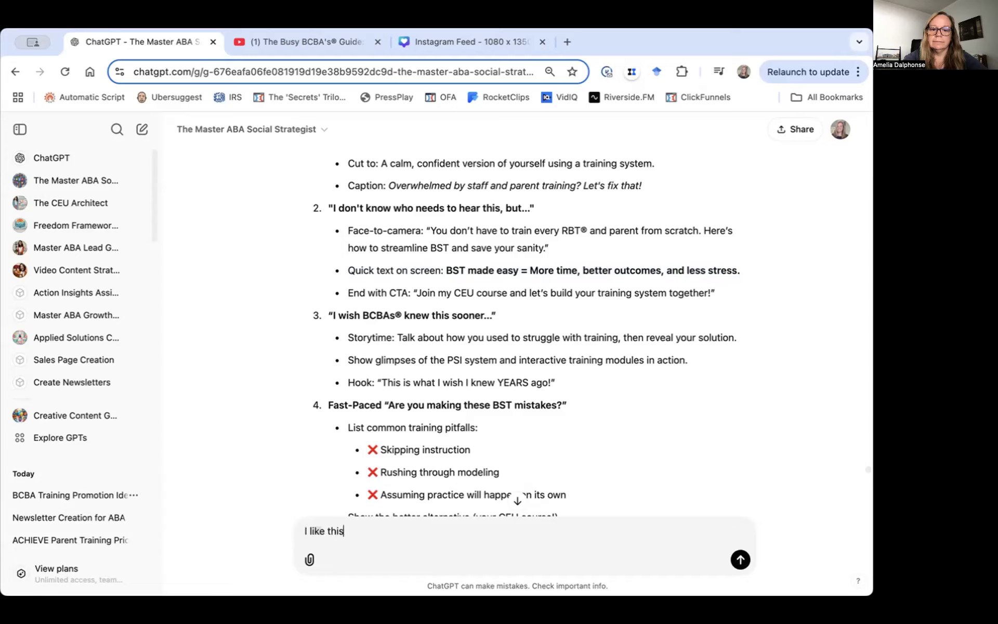
{"action": "type", "text": " one."}
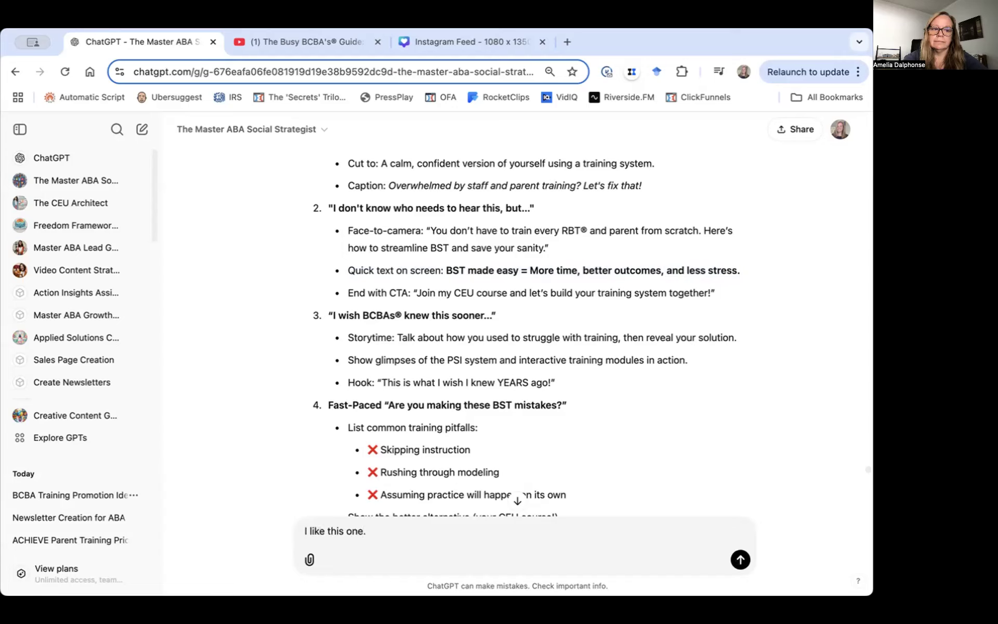
{"action": "type", "text": " Help me write this post:"}
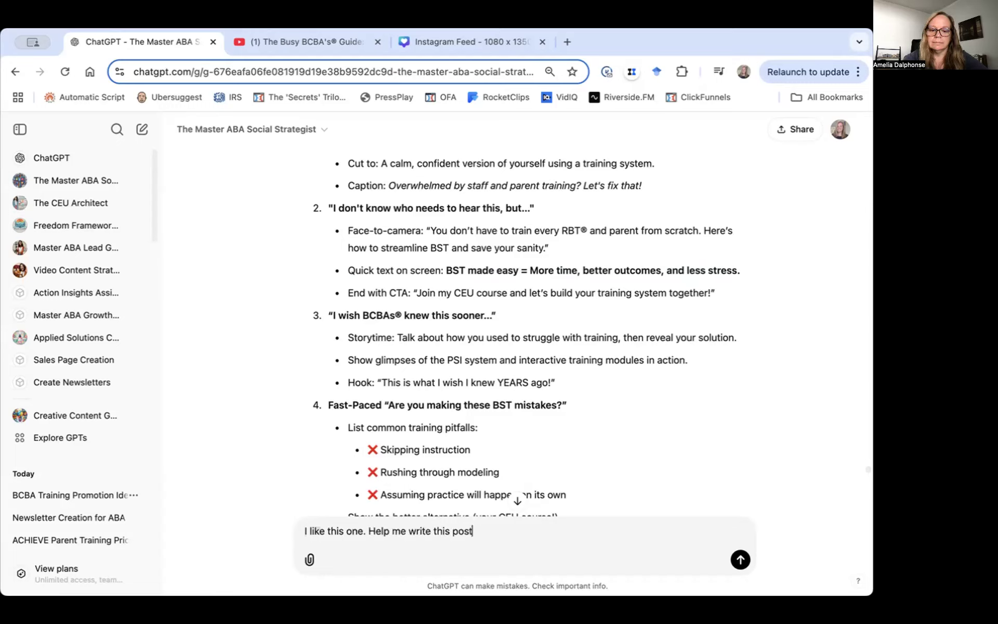
{"action": "key", "text": "shift+Return"}
{"action": "key", "text": "shift+Return"}
{"action": "key", "text": "super+v"}
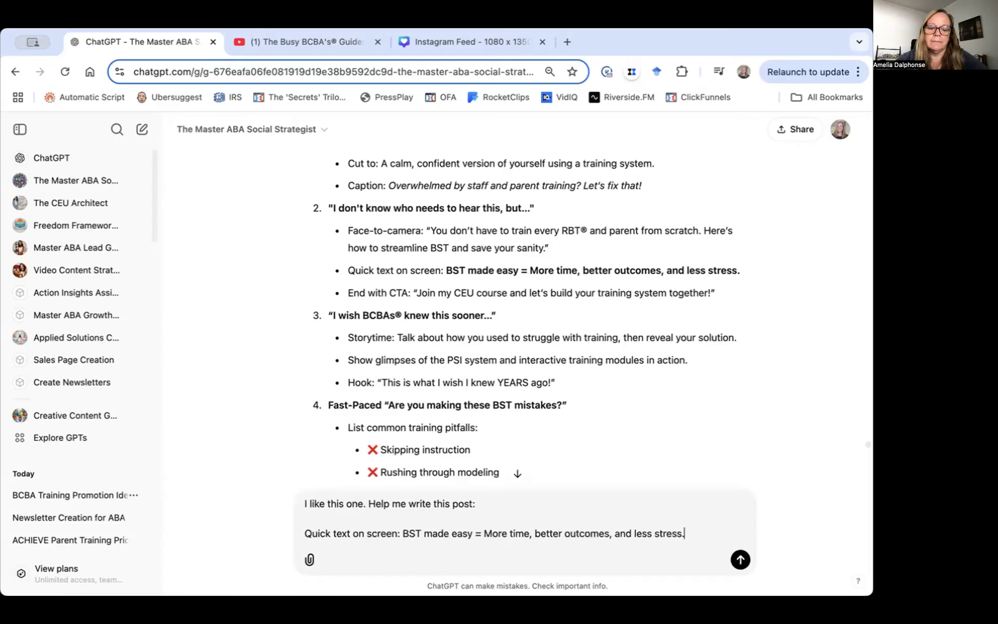
{"action": "key", "text": "Return"}
Read through the generated Facebook post and highlight its call-to-action line about commenting "Tell me more"
{"action": "scroll", "coordinate": [493, 344], "scroll_direction": "down", "scroll_amount": 5}
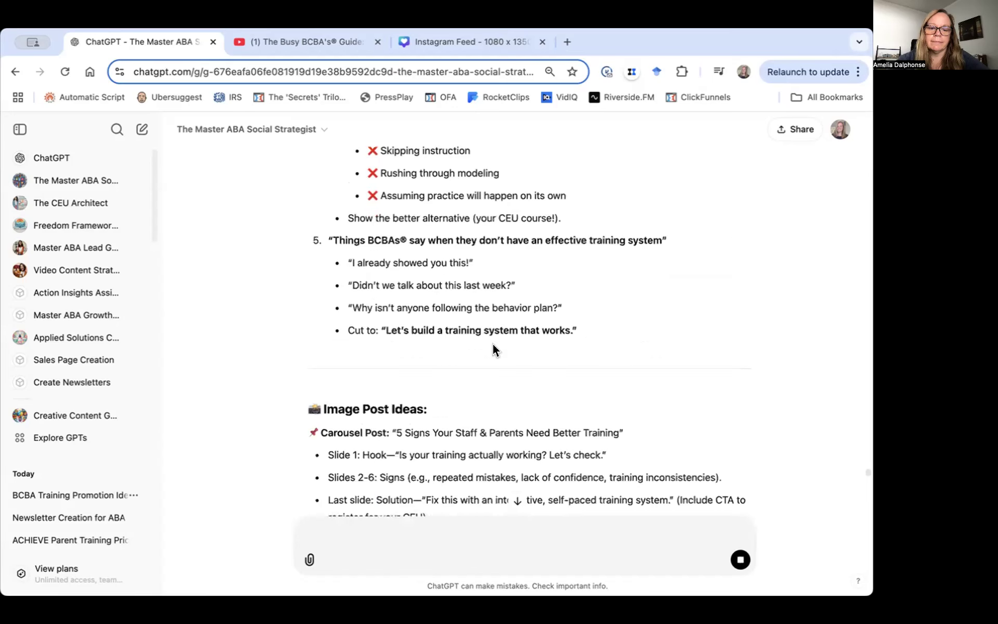
{"action": "scroll", "coordinate": [493, 344], "scroll_direction": "down", "scroll_amount": 15}
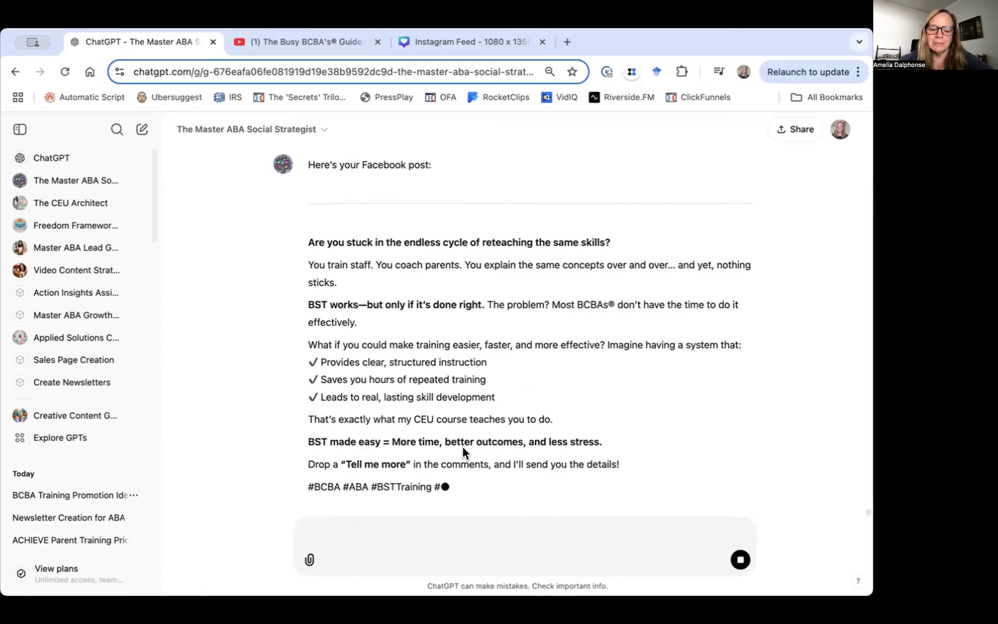
{"action": "scroll", "coordinate": [463, 447], "scroll_direction": "up", "scroll_amount": 1}
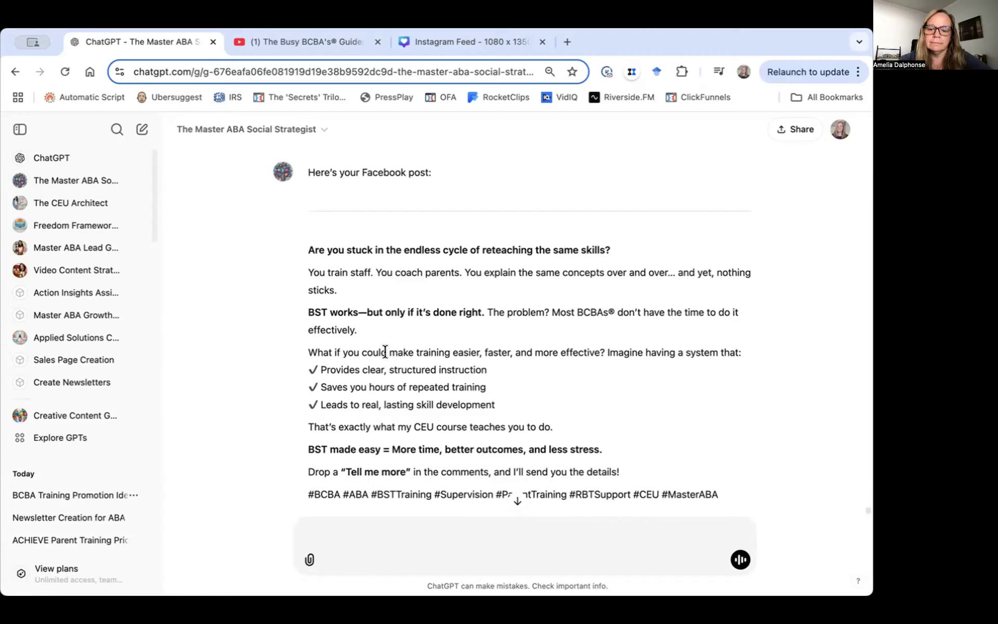
{"action": "scroll", "coordinate": [385, 352], "scroll_direction": "down", "scroll_amount": 1}
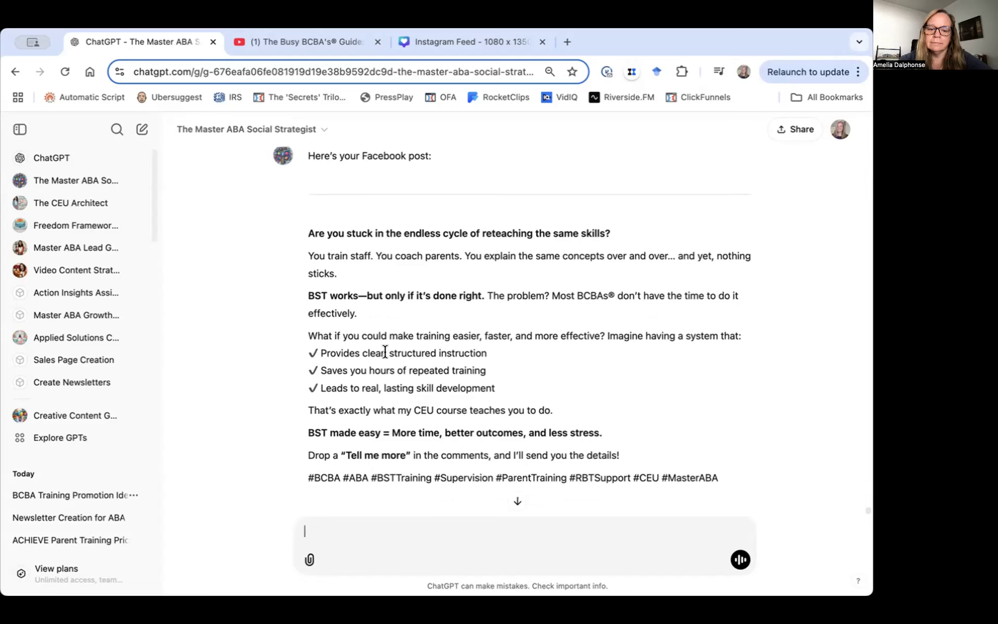
{"action": "scroll", "coordinate": [385, 352], "scroll_direction": "down", "scroll_amount": 1}
{"action": "scroll", "coordinate": [385, 352], "scroll_direction": "down", "scroll_amount": 1}
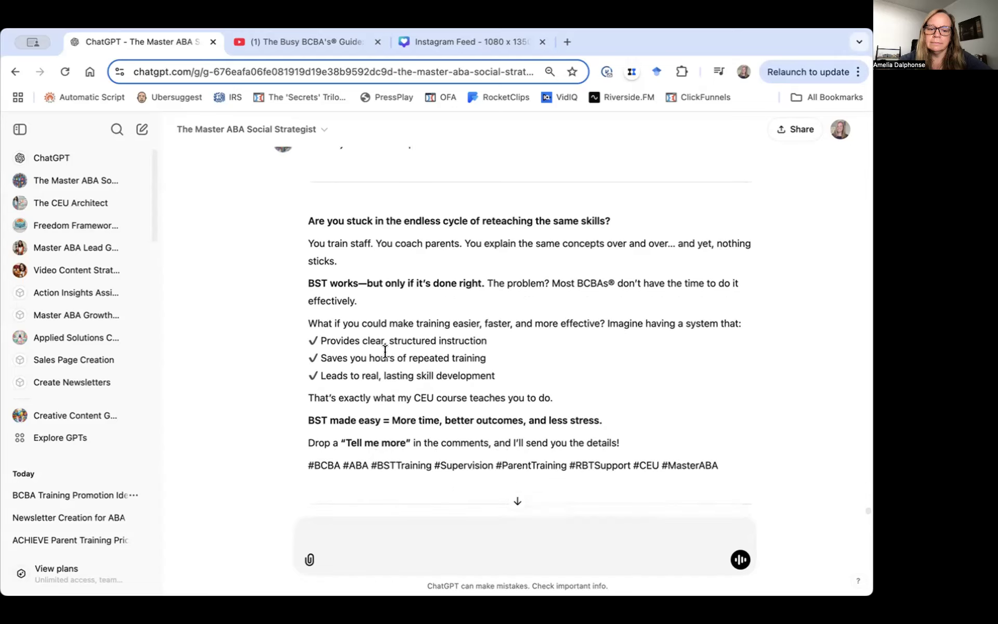
{"action": "scroll", "coordinate": [385, 352], "scroll_direction": "down", "scroll_amount": 1}
{"action": "scroll", "coordinate": [385, 352], "scroll_direction": "down", "scroll_amount": 2}
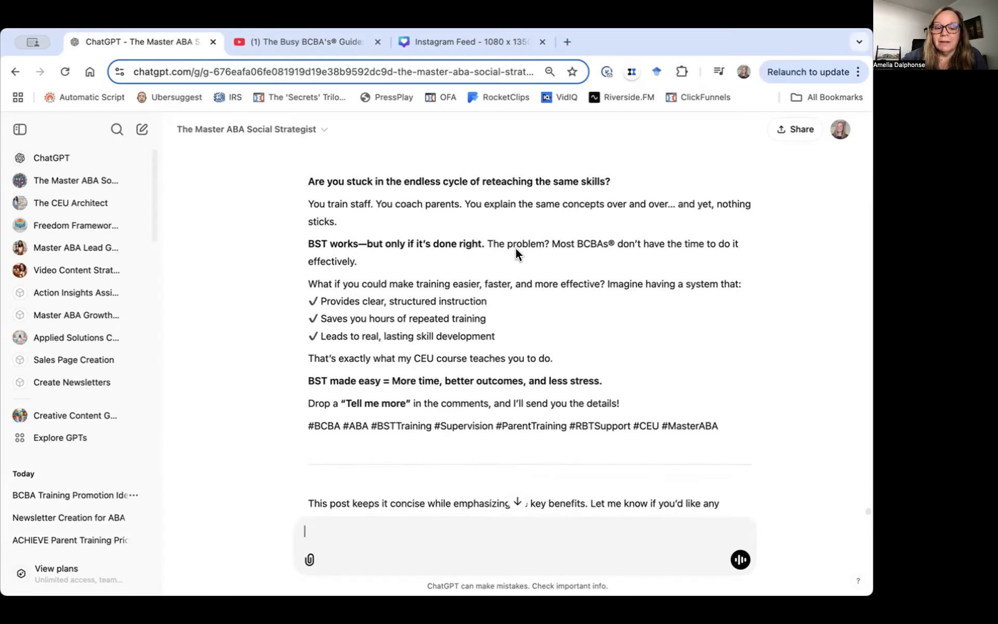
{"action": "left_click_drag", "start_coordinate": [306, 395], "coordinate": [617, 401]}
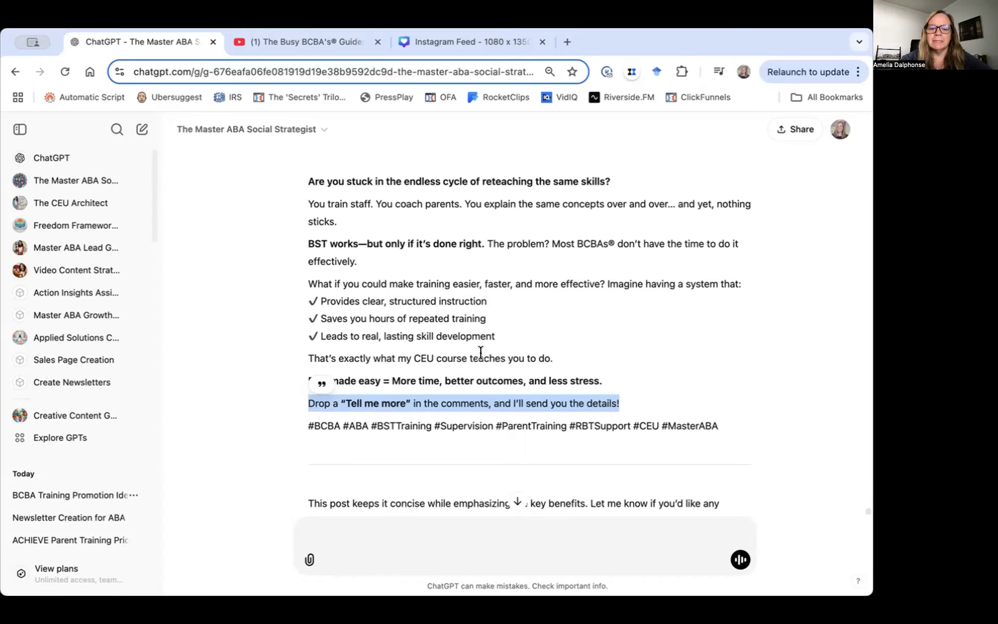
{"action": "scroll", "coordinate": [481, 353], "scroll_direction": "up", "scroll_amount": 3}
{"action": "scroll", "coordinate": [480, 354], "scroll_direction": "up", "scroll_amount": 3}
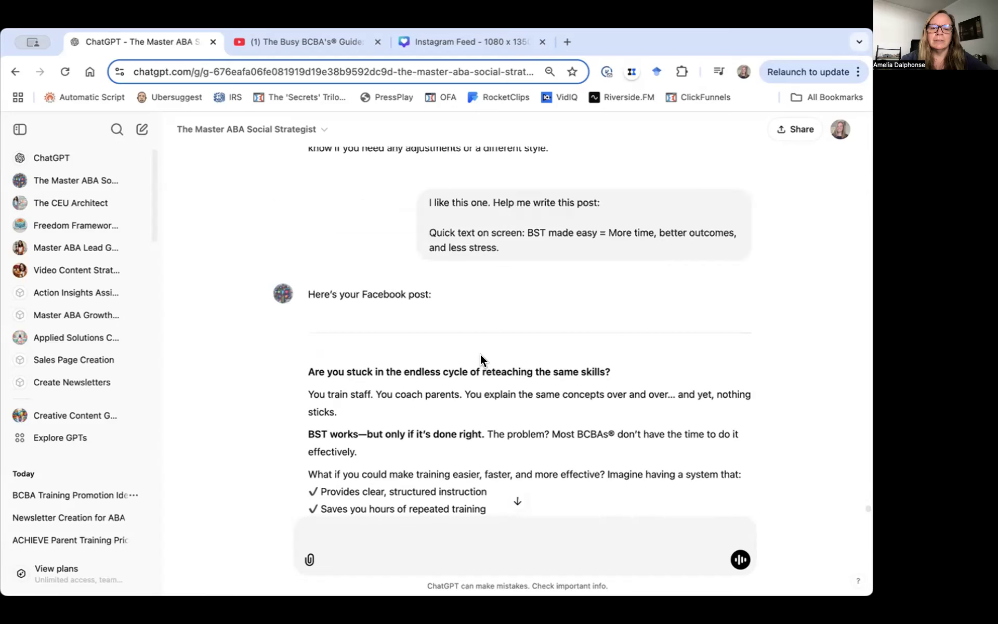
{"action": "scroll", "coordinate": [480, 354], "scroll_direction": "up", "scroll_amount": 7}
{"action": "scroll", "coordinate": [480, 353], "scroll_direction": "down", "scroll_amount": 10}
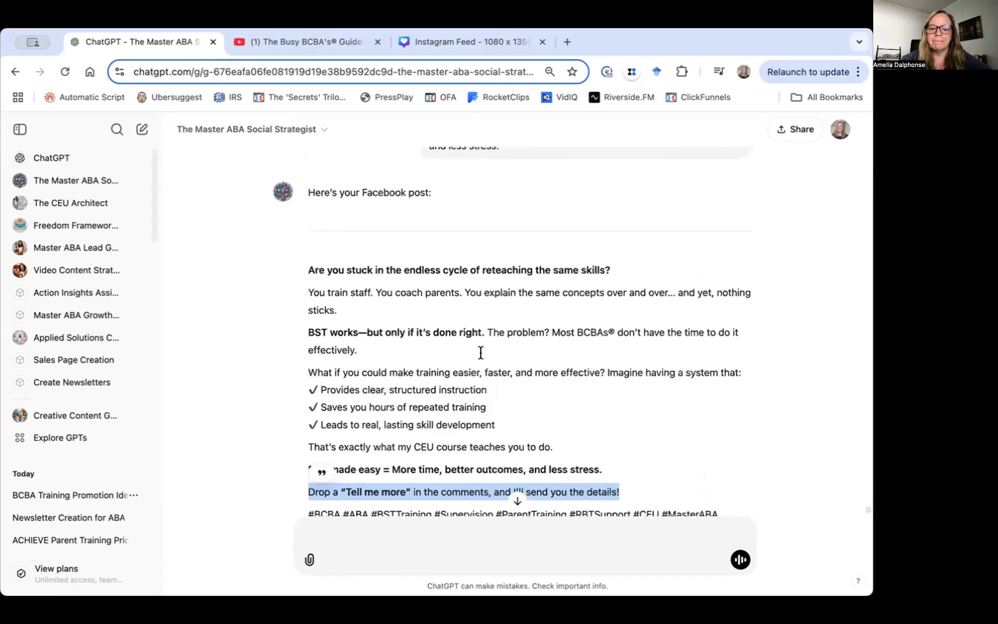
Select the Facebook post's opening question about reteaching the same skills, and switch to the Canva design to duplicate page 1
{"action": "scroll", "coordinate": [557, 245], "scroll_direction": "down", "scroll_amount": 2}
{"action": "left_click_drag", "start_coordinate": [616, 202], "coordinate": [286, 204]}
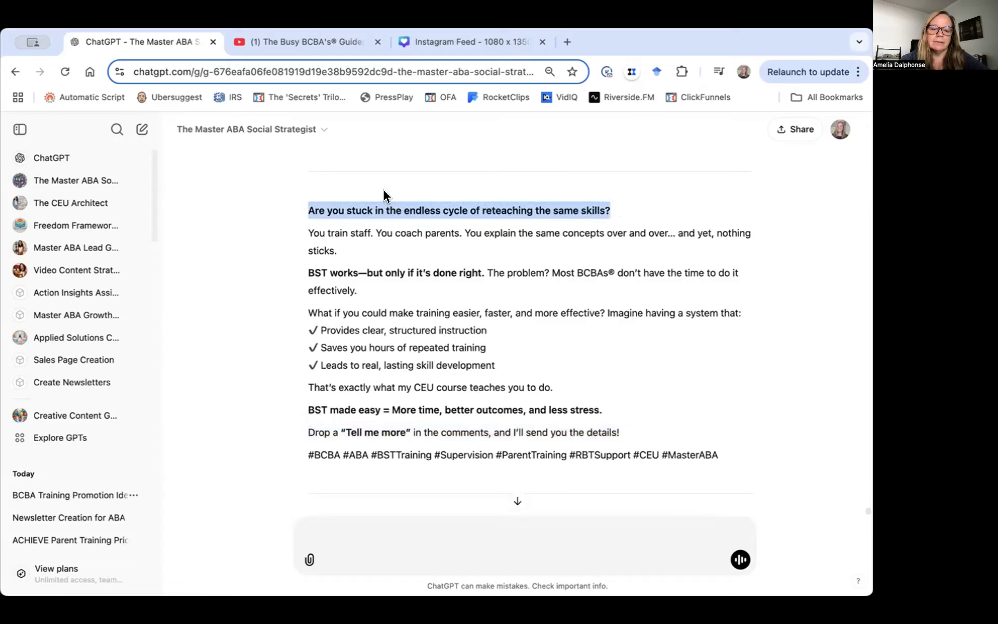
{"action": "left_click", "coordinate": [483, 42]}
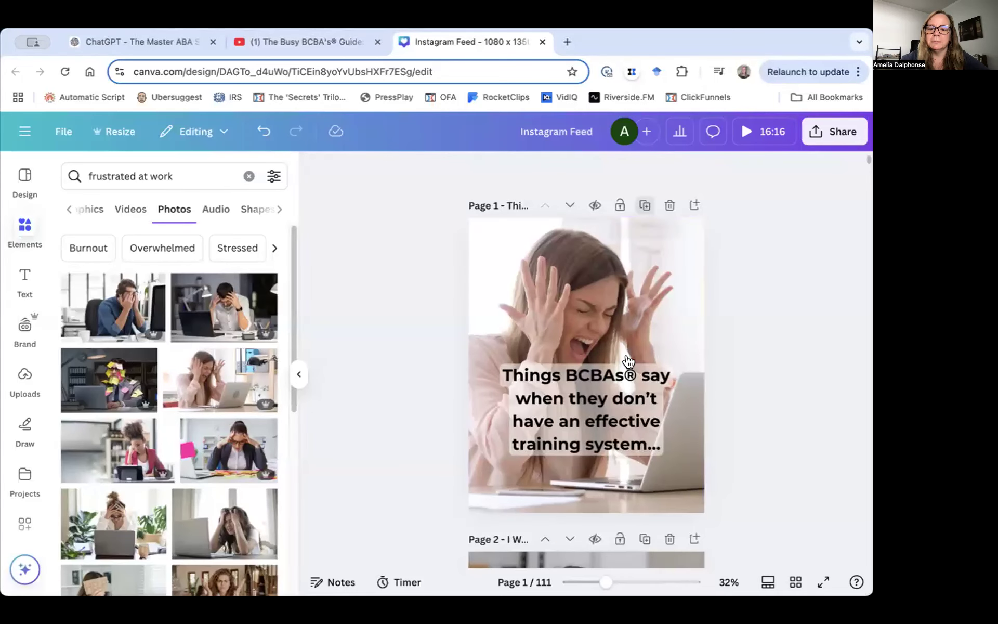
{"action": "key", "text": "super+d"}
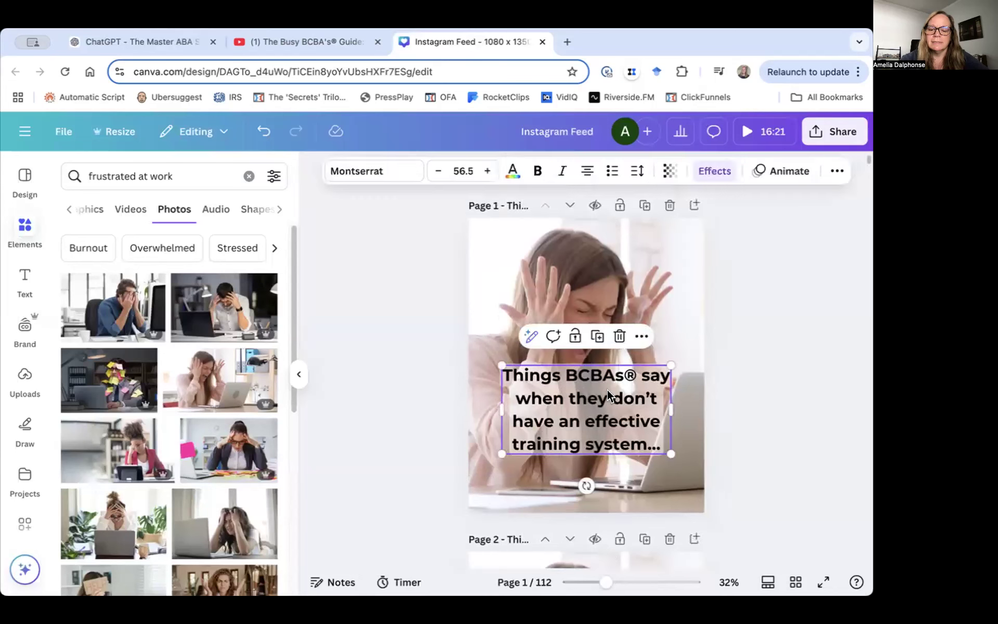
Replace page 1's headline with "Are you stuck in the endless cycle of reteaching the same skills?" and move it higher on the photo
{"action": "type", "text": "Here’s your Facebook post: Are you stuck in the endless cycle of reteaching the same skills?"}
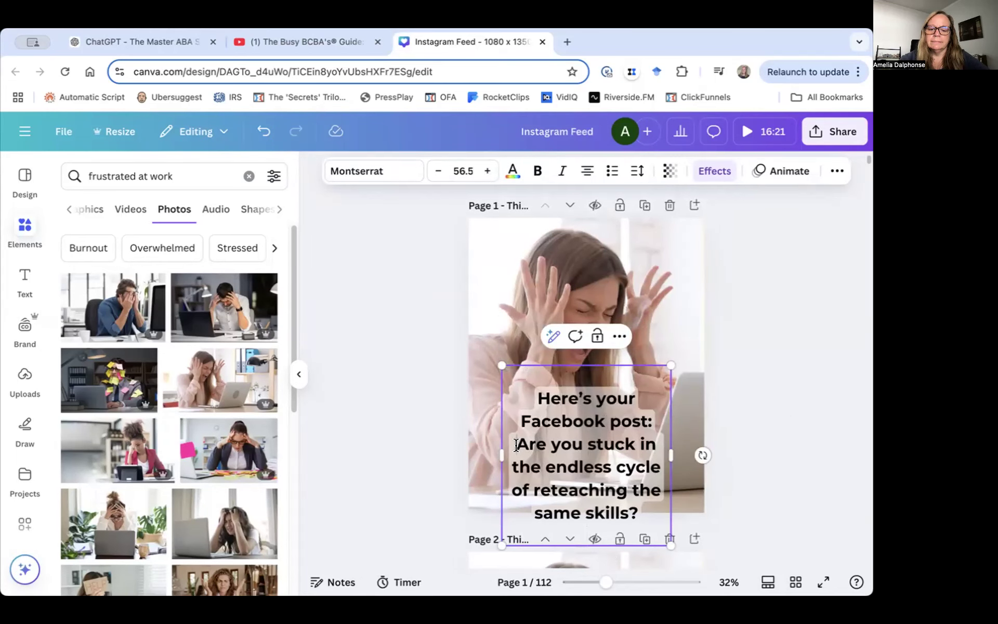
{"action": "left_click", "coordinate": [515, 397], "text": "shift"}
{"action": "key", "text": "BackSpace"}
{"action": "type", "text": "\\\\"}
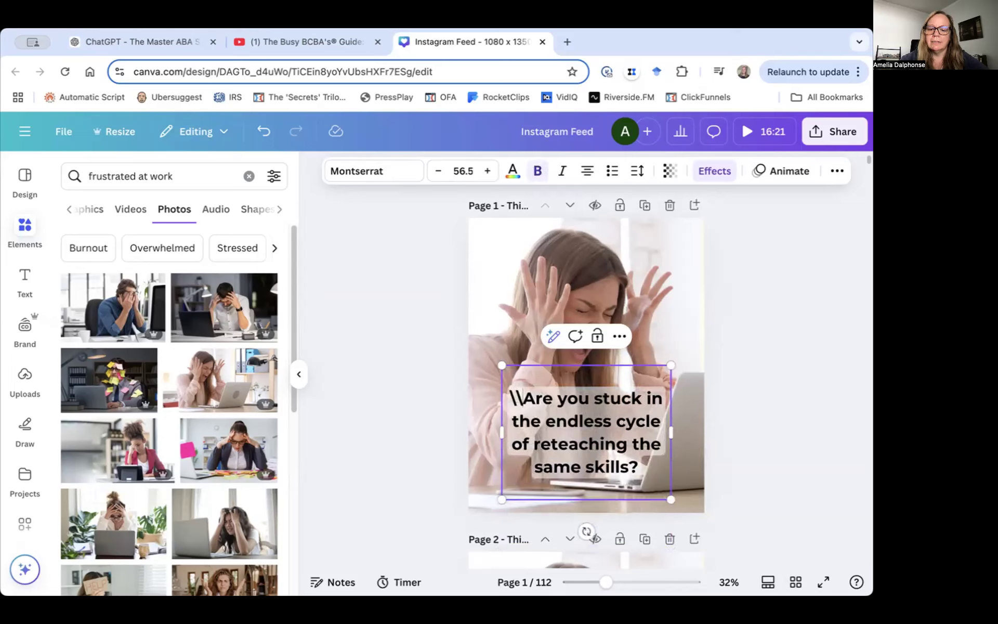
{"action": "key", "text": "BackSpace"}
{"action": "key", "text": "BackSpace"}
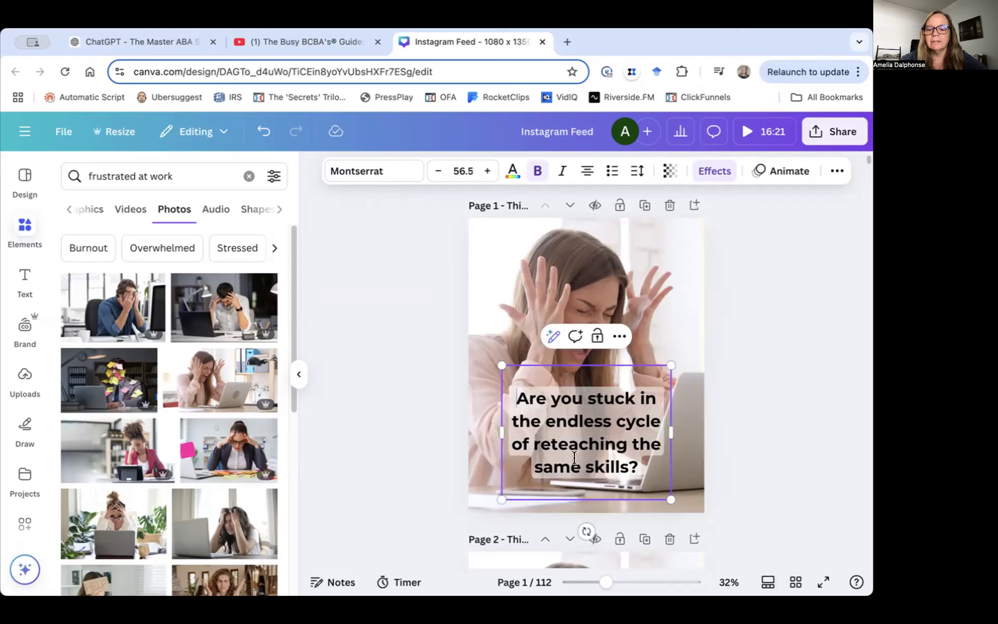
{"action": "left_click", "coordinate": [744, 423]}
{"action": "left_click_drag", "start_coordinate": [618, 442], "coordinate": [621, 404]}
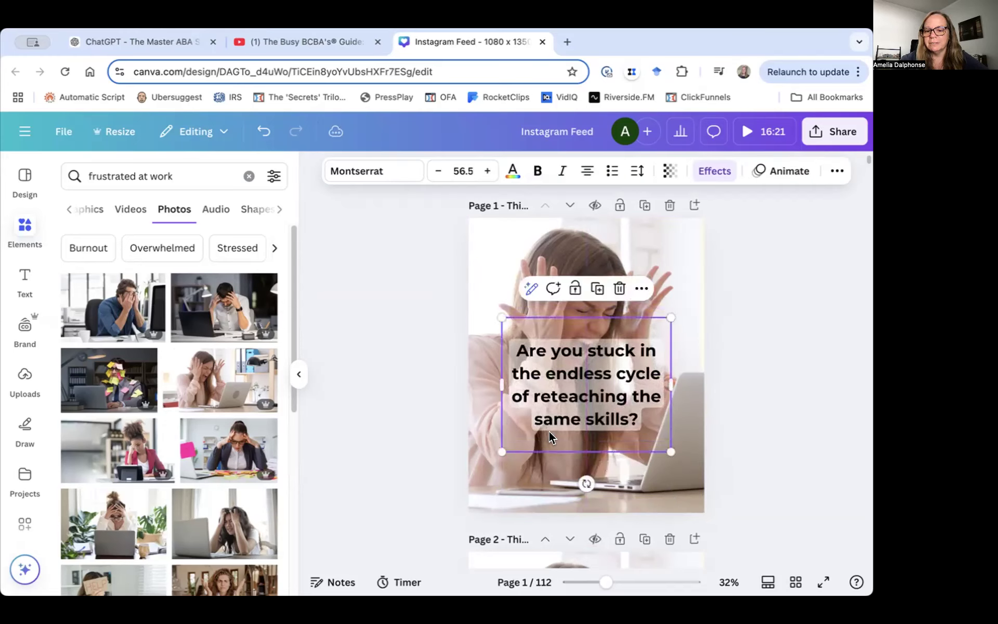
Select page 1's headline text, switch to the ChatGPT conversation and look back through it for the short video ideas
{"action": "double_click", "coordinate": [588, 422]}
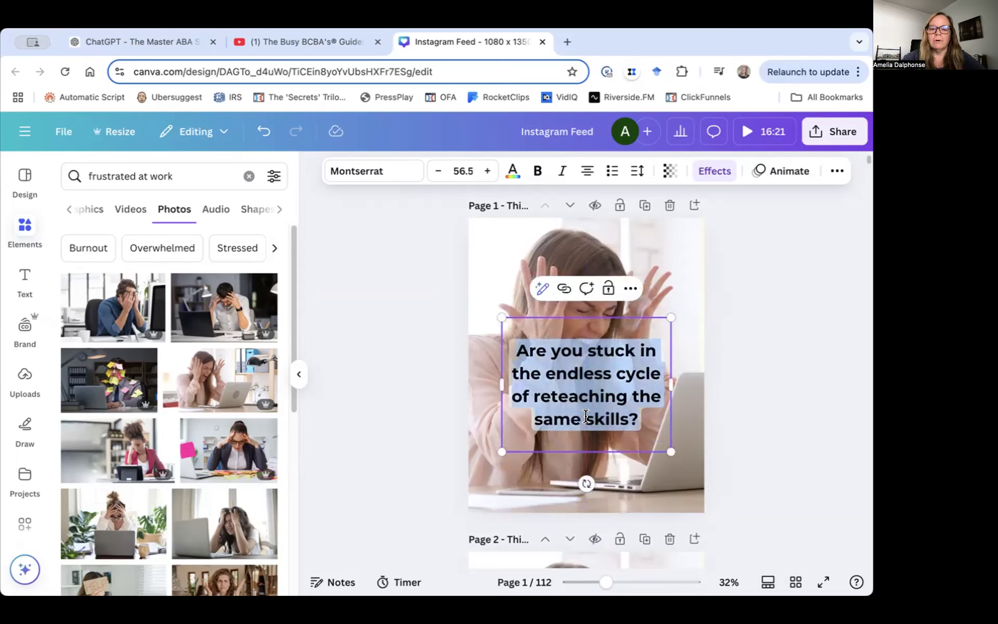
{"action": "left_click", "coordinate": [146, 42]}
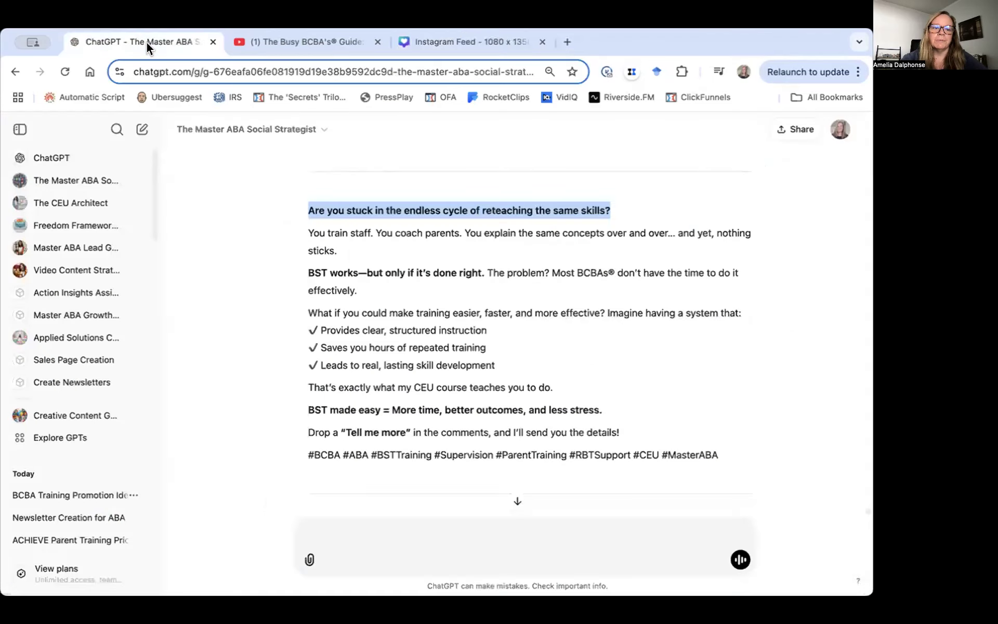
{"action": "scroll", "coordinate": [550, 402], "scroll_direction": "up", "scroll_amount": 3}
{"action": "scroll", "coordinate": [550, 402], "scroll_direction": "down", "scroll_amount": 10}
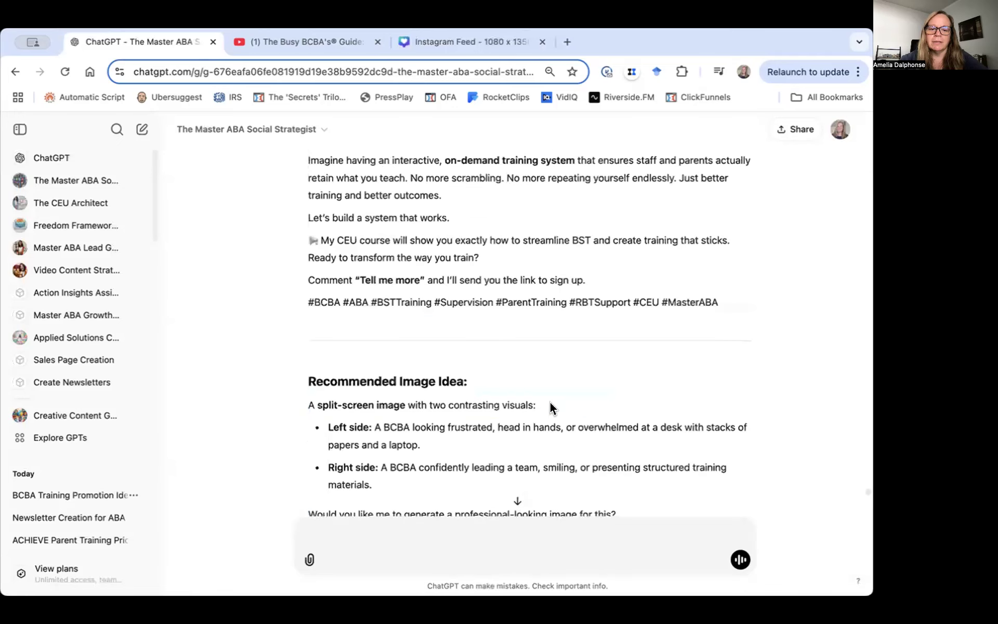
{"action": "scroll", "coordinate": [551, 402], "scroll_direction": "down", "scroll_amount": 3}
{"action": "scroll", "coordinate": [550, 408], "scroll_direction": "up", "scroll_amount": 8}
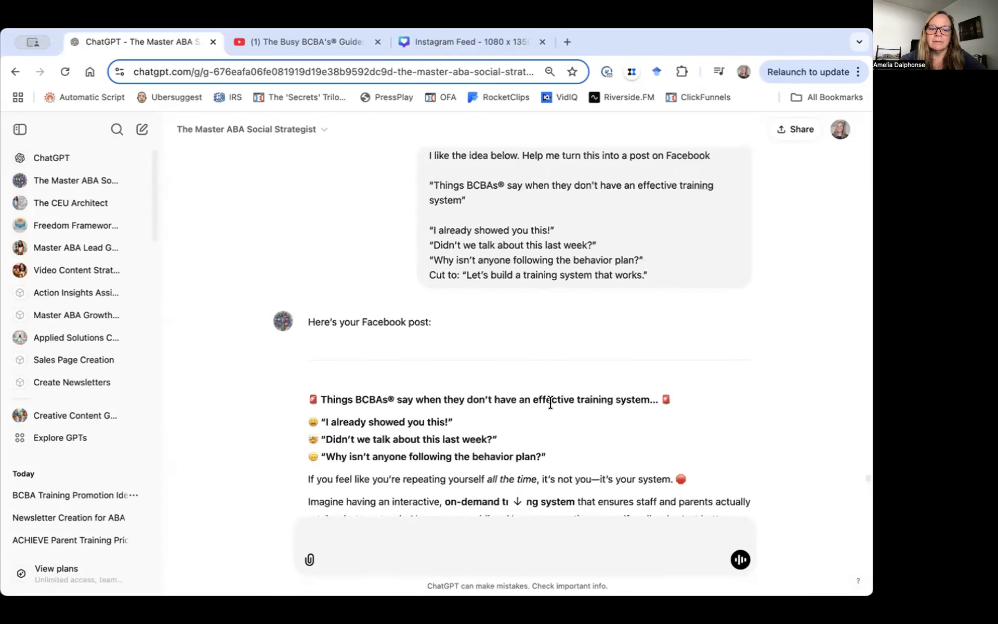
{"action": "scroll", "coordinate": [550, 401], "scroll_direction": "down", "scroll_amount": 10}
{"action": "scroll", "coordinate": [551, 404], "scroll_direction": "up", "scroll_amount": 1}
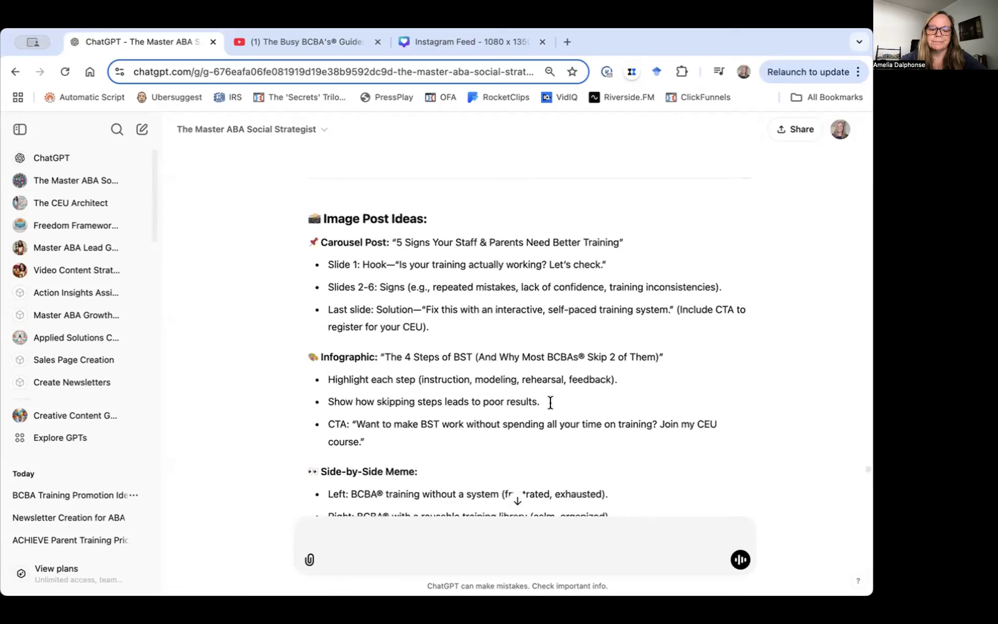
{"action": "scroll", "coordinate": [550, 402], "scroll_direction": "down", "scroll_amount": 10}
{"action": "scroll", "coordinate": [552, 408], "scroll_direction": "up", "scroll_amount": 9}
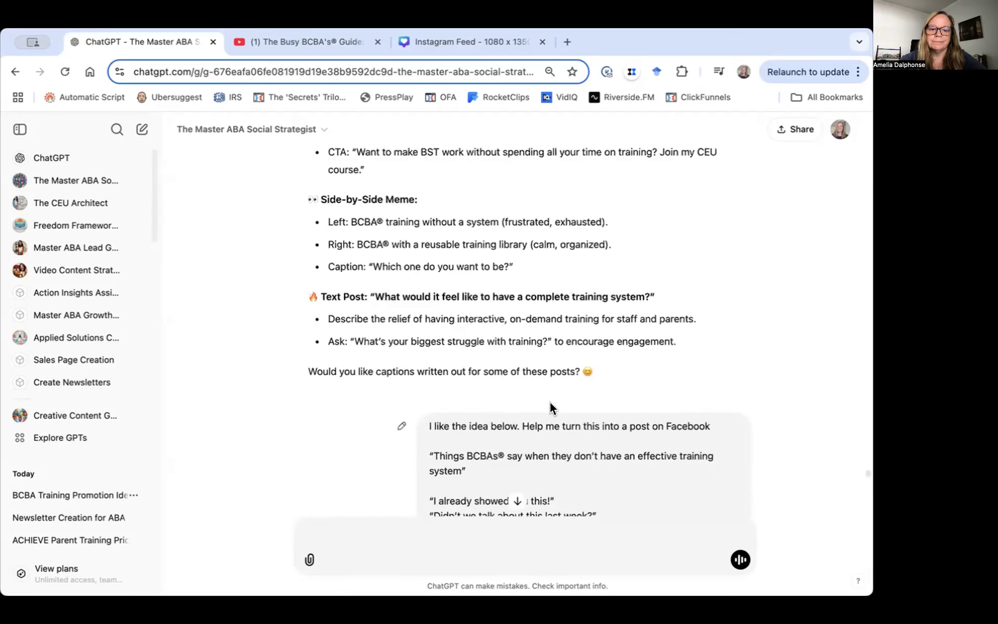
{"action": "scroll", "coordinate": [552, 407], "scroll_direction": "up", "scroll_amount": 7}
{"action": "scroll", "coordinate": [552, 408], "scroll_direction": "up", "scroll_amount": 11}
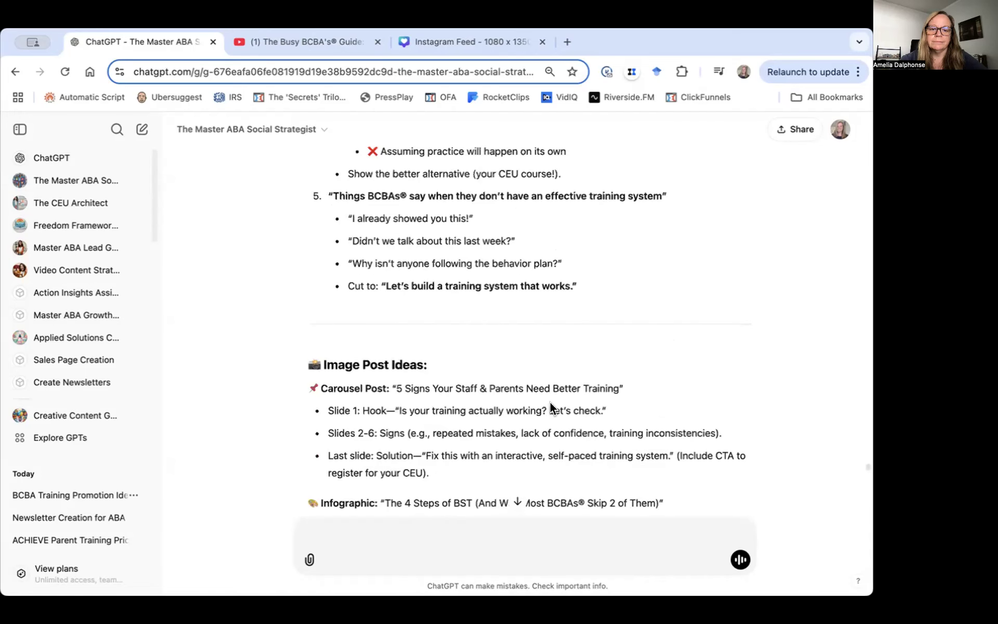
{"action": "scroll", "coordinate": [552, 408], "scroll_direction": "up", "scroll_amount": 8}
{"action": "scroll", "coordinate": [551, 409], "scroll_direction": "up", "scroll_amount": 1}
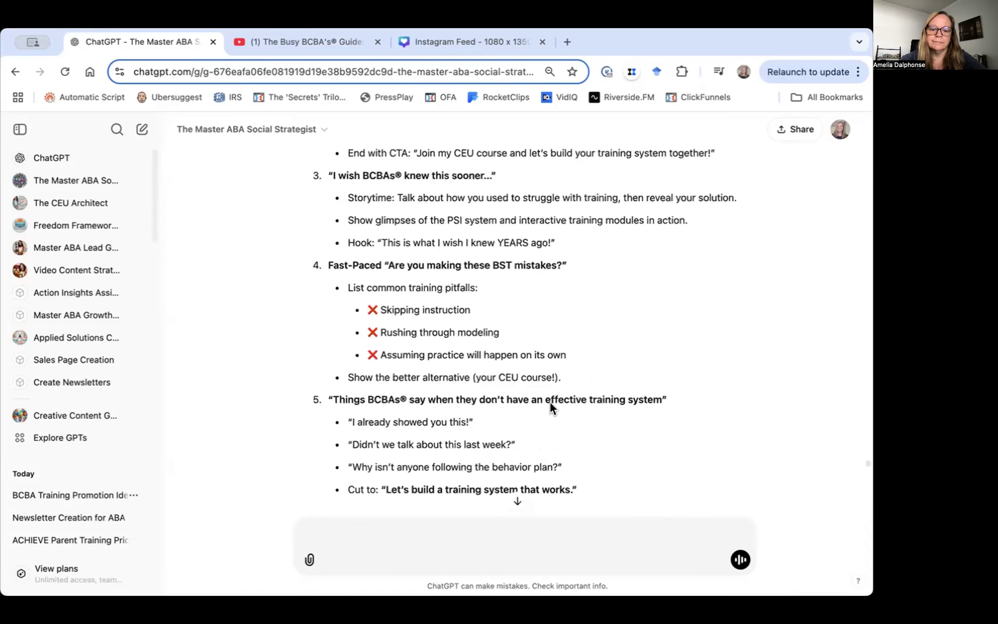
{"action": "scroll", "coordinate": [550, 401], "scroll_direction": "up", "scroll_amount": 1}
{"action": "scroll", "coordinate": [503, 214], "scroll_direction": "up", "scroll_amount": 1}
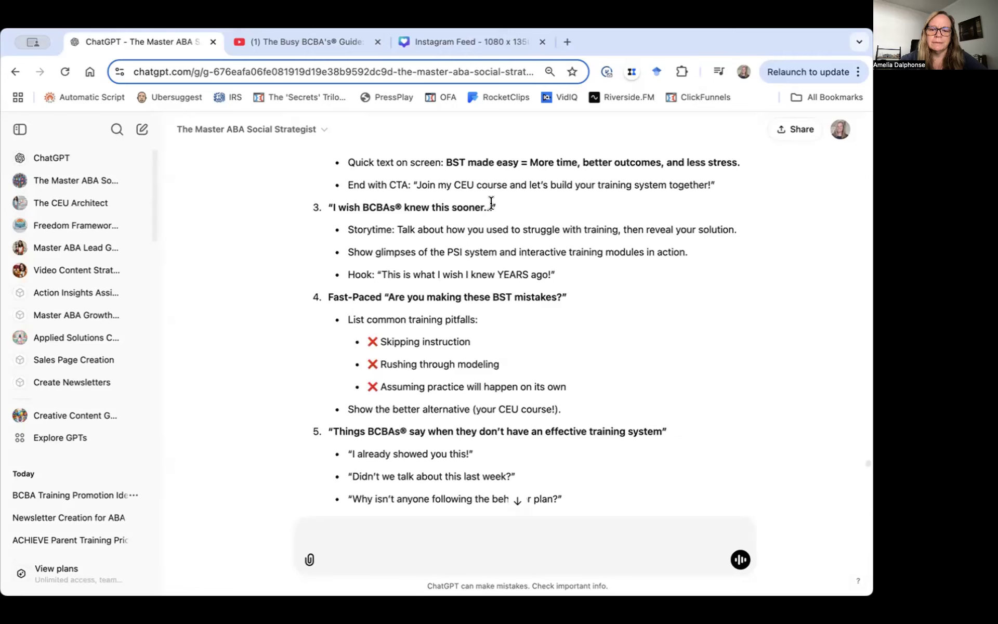
{"action": "scroll", "coordinate": [493, 205], "scroll_direction": "up", "scroll_amount": 5}
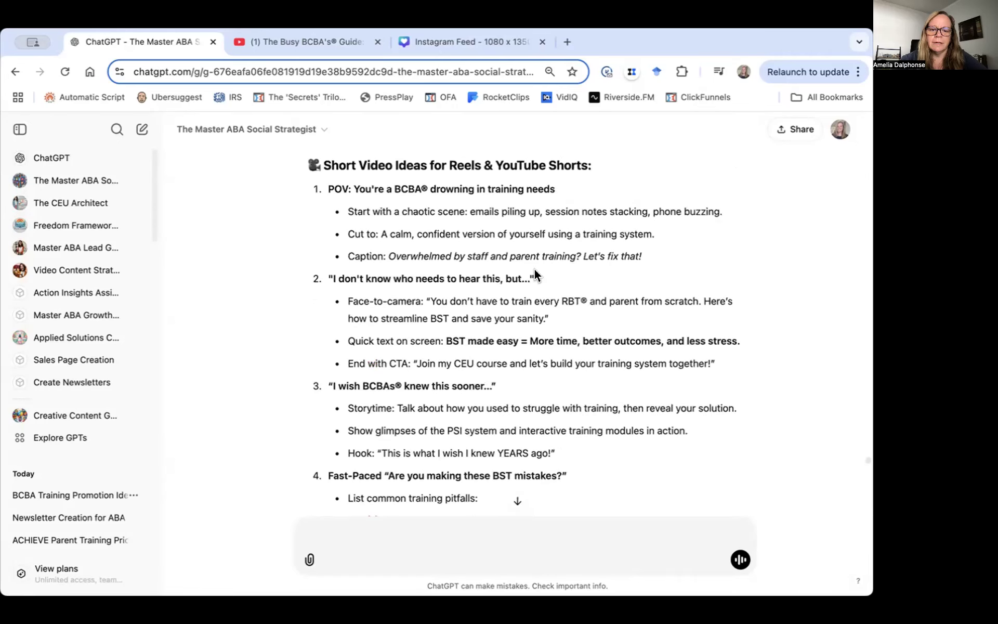
Replace page 1's headline with "BST made easy = More time, better outcomes, and less stress." copied from video idea 2, and position it slightly lower
{"action": "left_click_drag", "start_coordinate": [528, 271], "coordinate": [407, 274]}
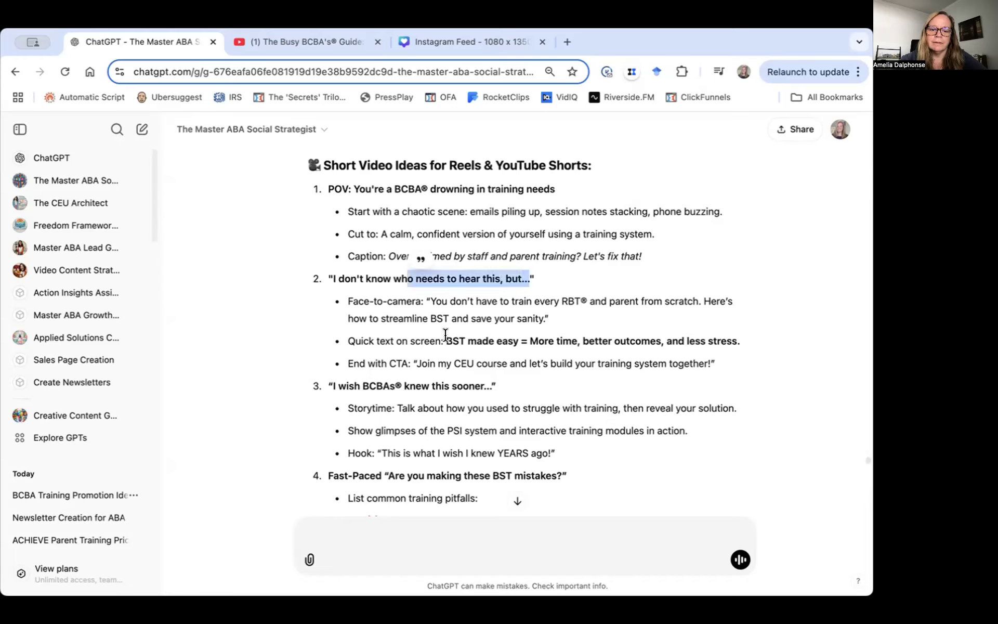
{"action": "left_click_drag", "start_coordinate": [445, 338], "coordinate": [622, 351]}
{"action": "left_click_drag", "start_coordinate": [695, 338], "coordinate": [736, 342]}
{"action": "key", "text": "ctrl+c"}
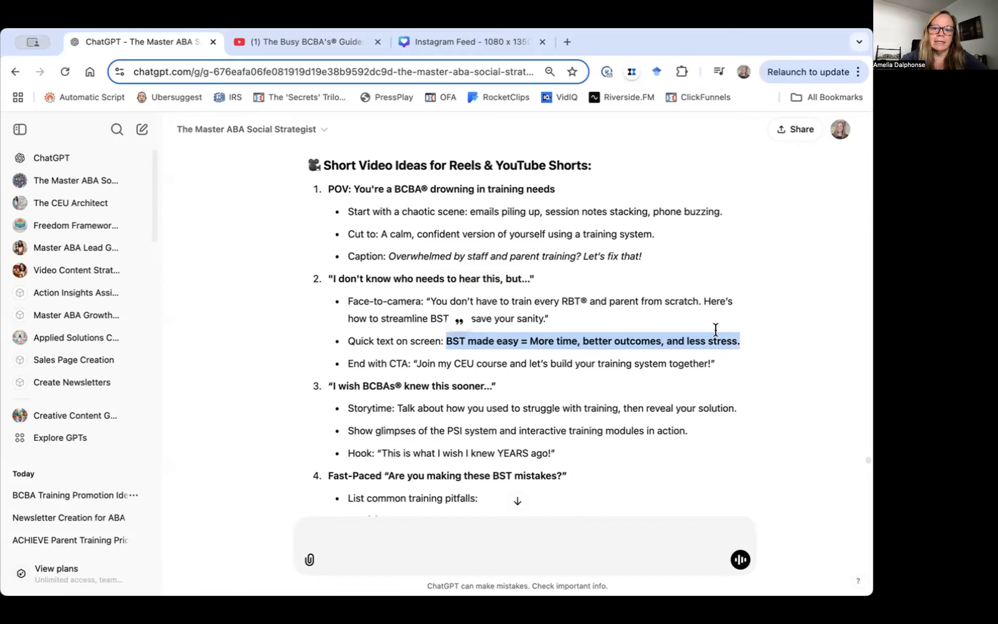
{"action": "left_click", "coordinate": [472, 42]}
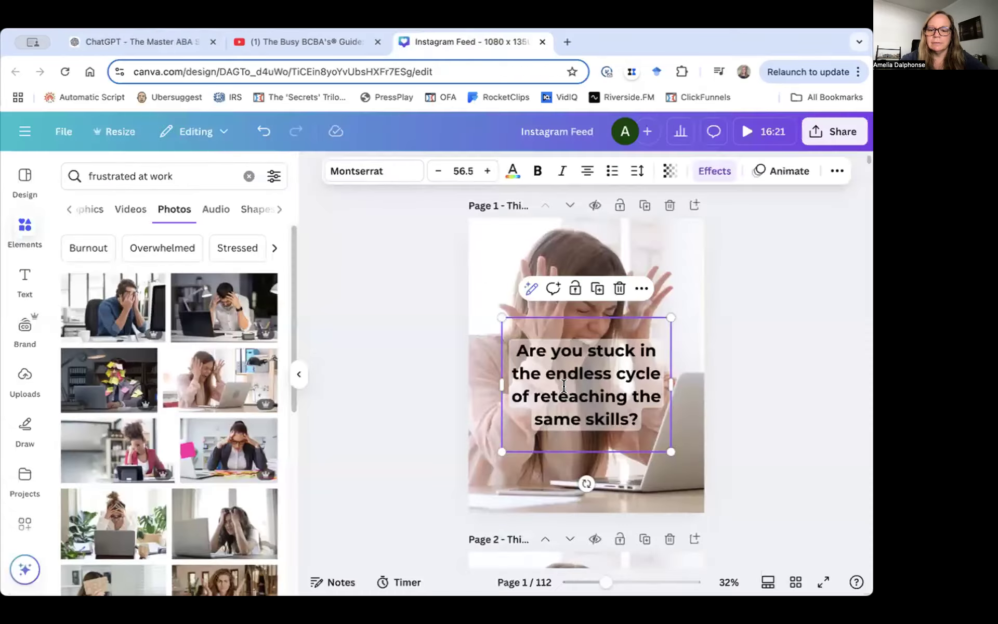
{"action": "key", "text": "ctrl+v"}
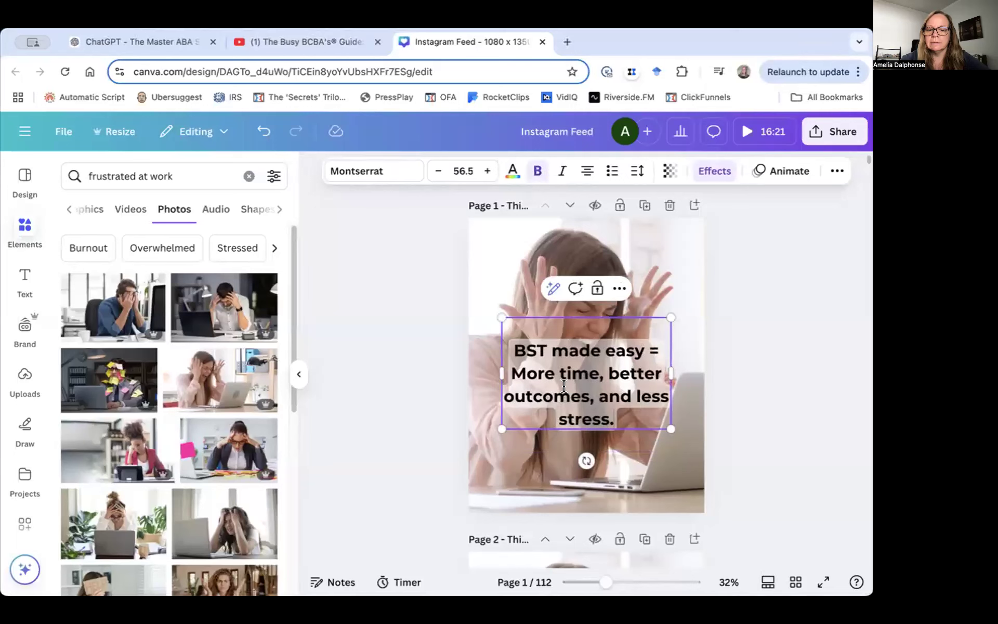
{"action": "left_click", "coordinate": [805, 402]}
{"action": "left_click", "coordinate": [590, 396]}
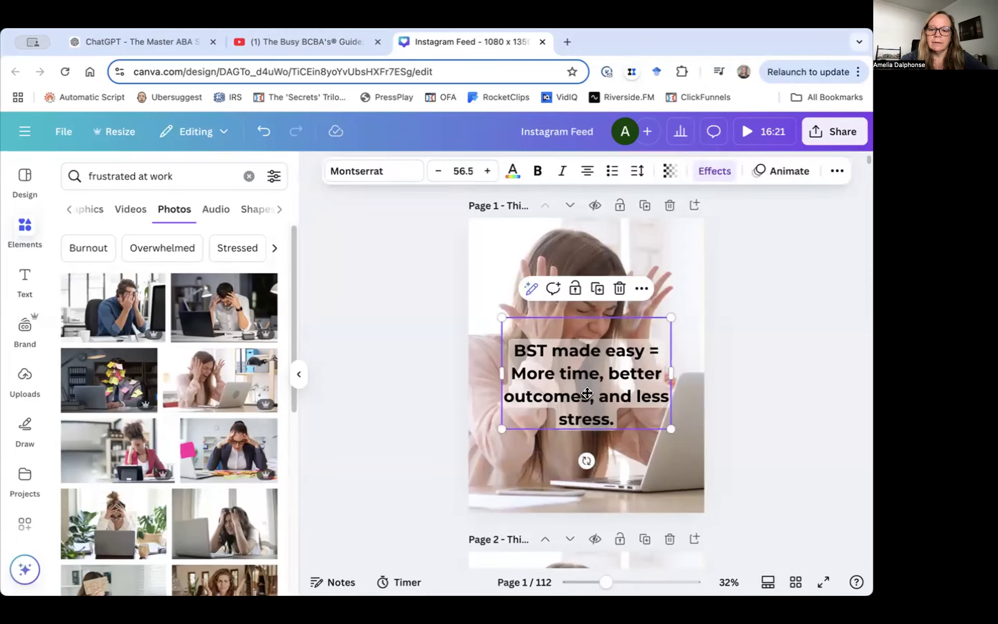
{"action": "left_click_drag", "start_coordinate": [591, 394], "coordinate": [591, 408]}
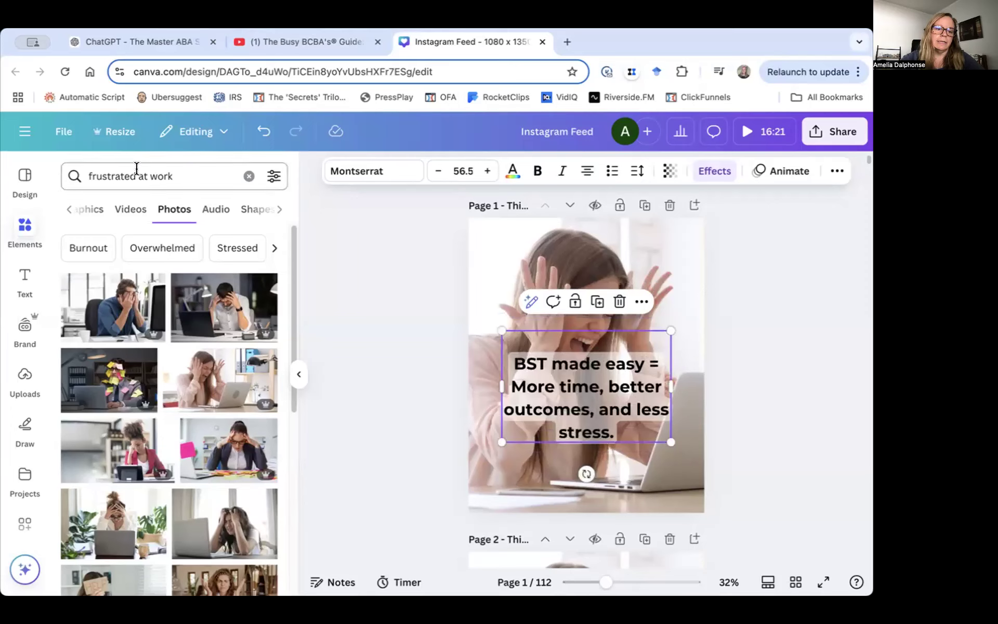
Search the Canva photos for "relaxed at work"
{"action": "left_click_drag", "start_coordinate": [138, 177], "coordinate": [36, 167]}
{"action": "type", "text": "tr"}
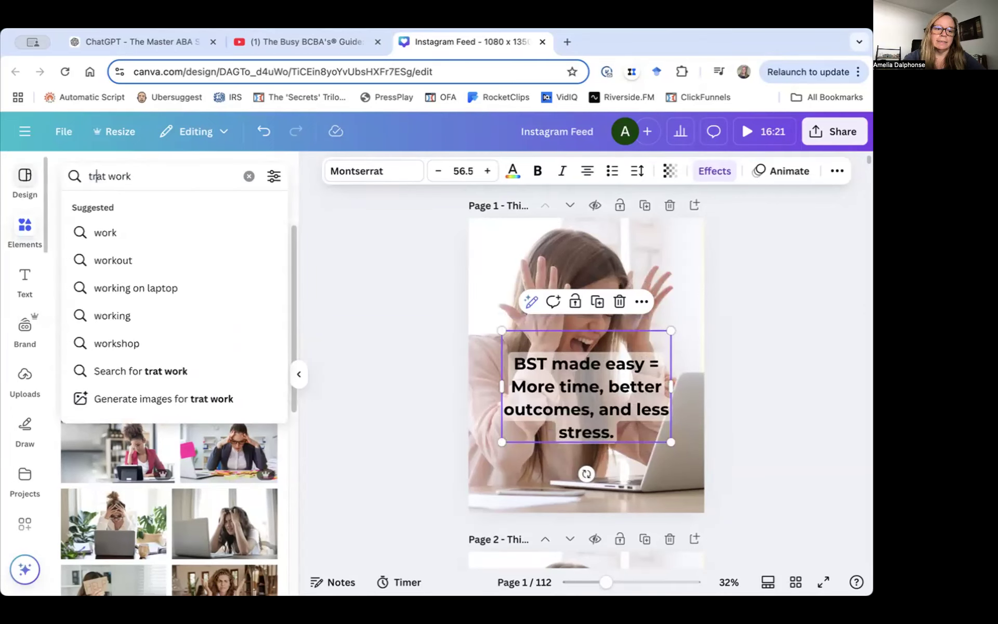
{"action": "key", "text": "BackSpace"}
{"action": "key", "text": "BackSpace"}
{"action": "type", "text": "relaz"}
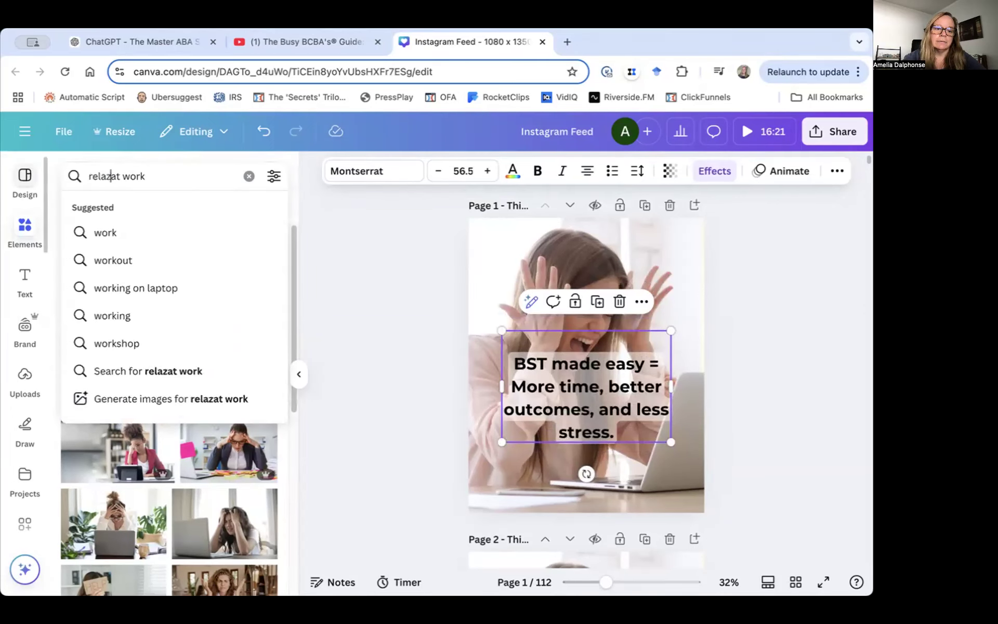
{"action": "key", "text": "BackSpace"}
{"action": "type", "text": "xed"}
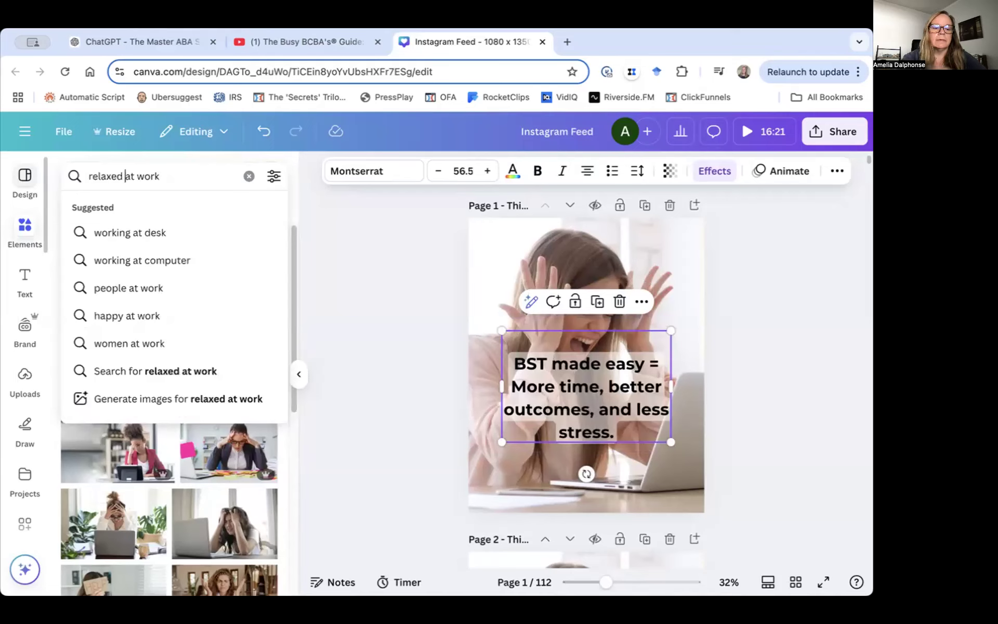
{"action": "key", "text": "Return"}
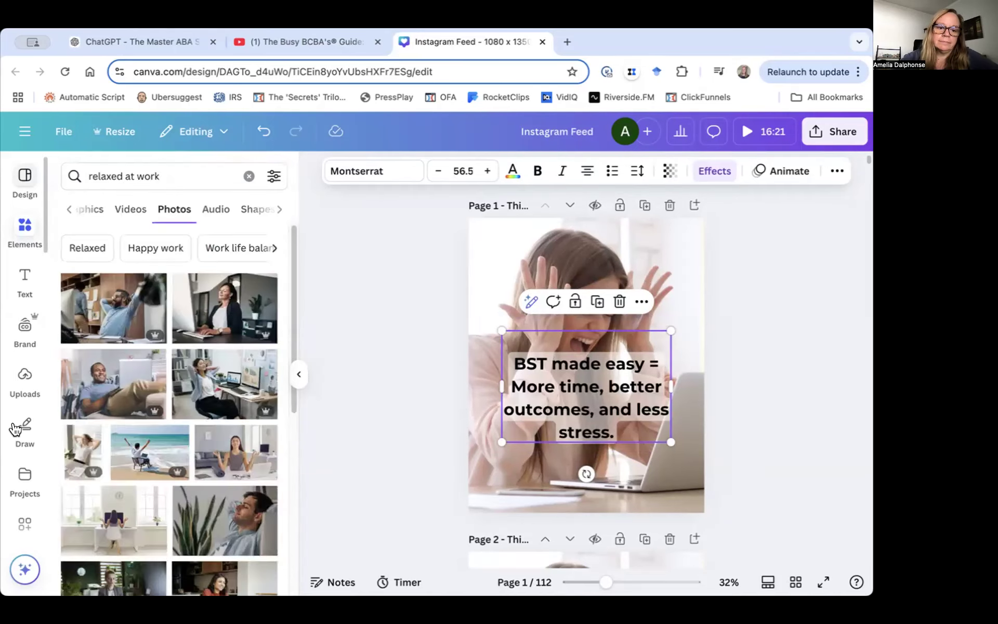
Replace page 1's background with the photo of a woman leaning back at her desk, and shift its crop to frame her
{"action": "scroll", "coordinate": [218, 362], "scroll_direction": "down", "scroll_amount": 1}
{"action": "left_click_drag", "start_coordinate": [211, 354], "coordinate": [595, 274]}
{"action": "double_click", "coordinate": [537, 275]}
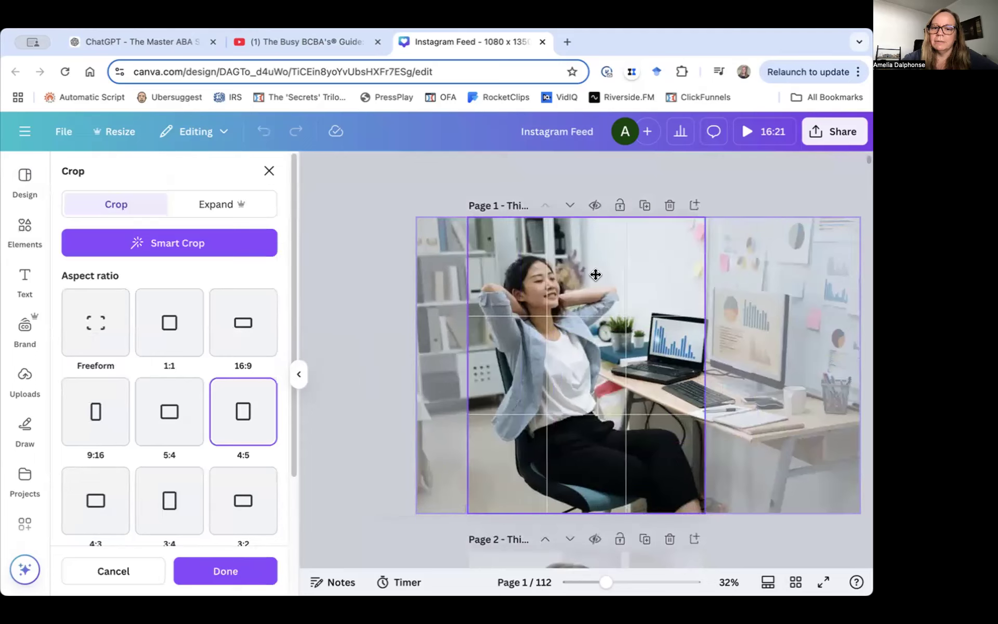
{"action": "left_click", "coordinate": [605, 172]}
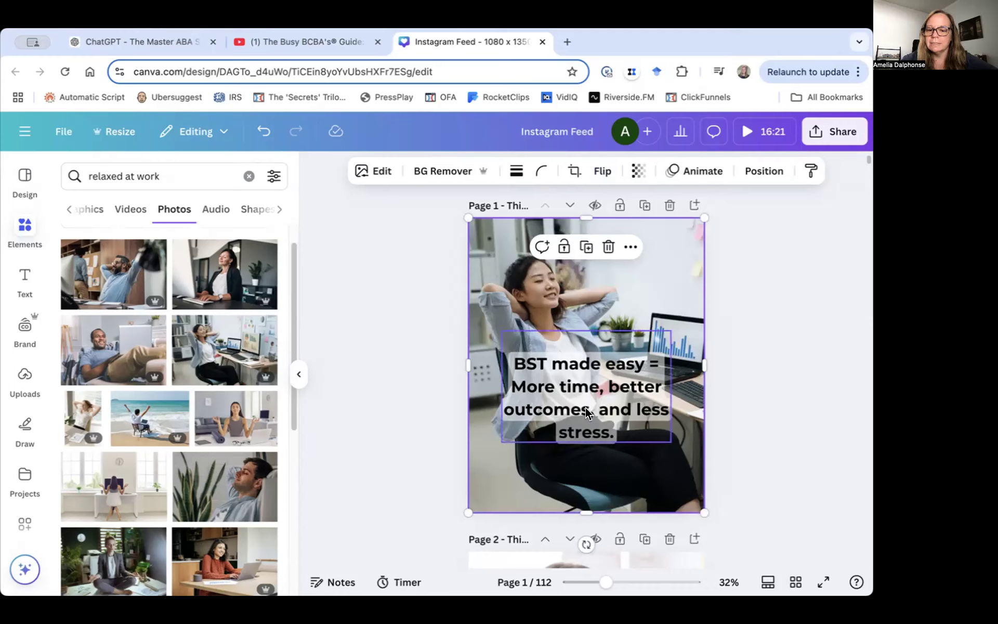
Move page 1's headline higher and recolor it as white text with a black background effect
{"action": "left_click_drag", "start_coordinate": [592, 403], "coordinate": [590, 376]}
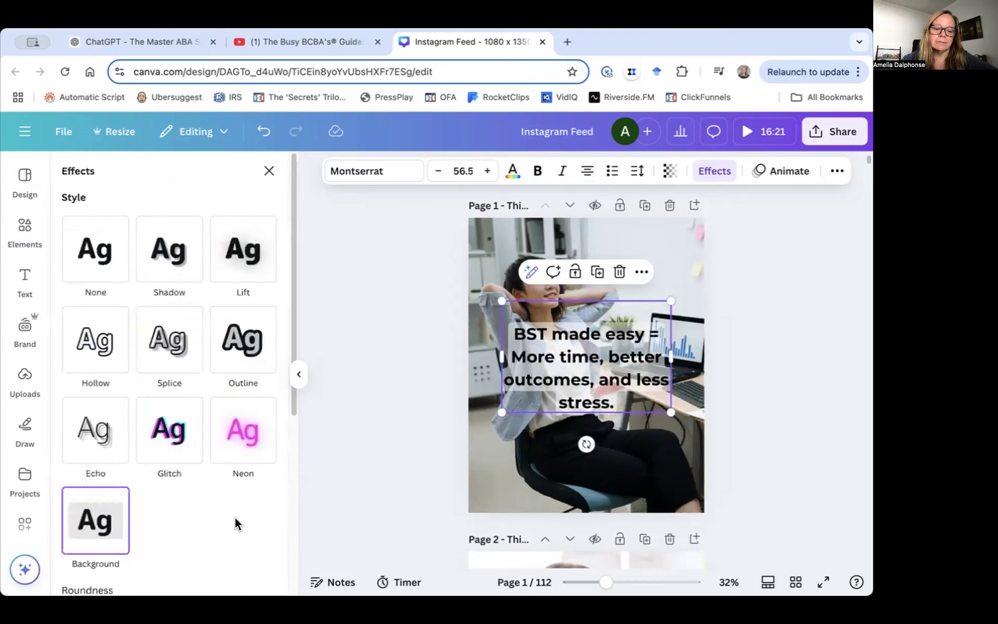
{"action": "scroll", "coordinate": [249, 453], "scroll_direction": "down", "scroll_amount": 5}
{"action": "left_click", "coordinate": [264, 442]}
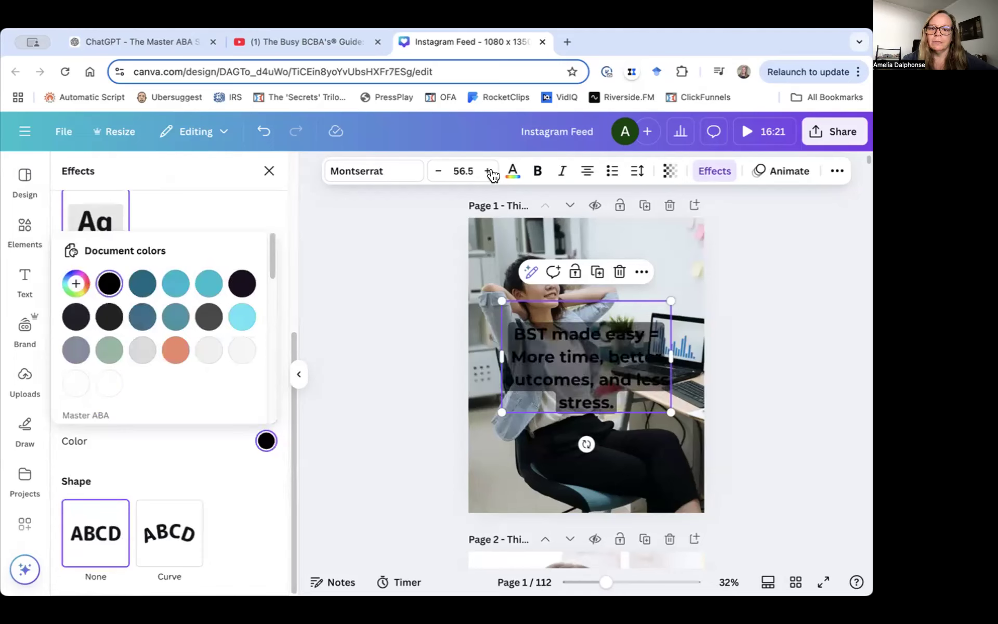
{"action": "left_click", "coordinate": [513, 170]}
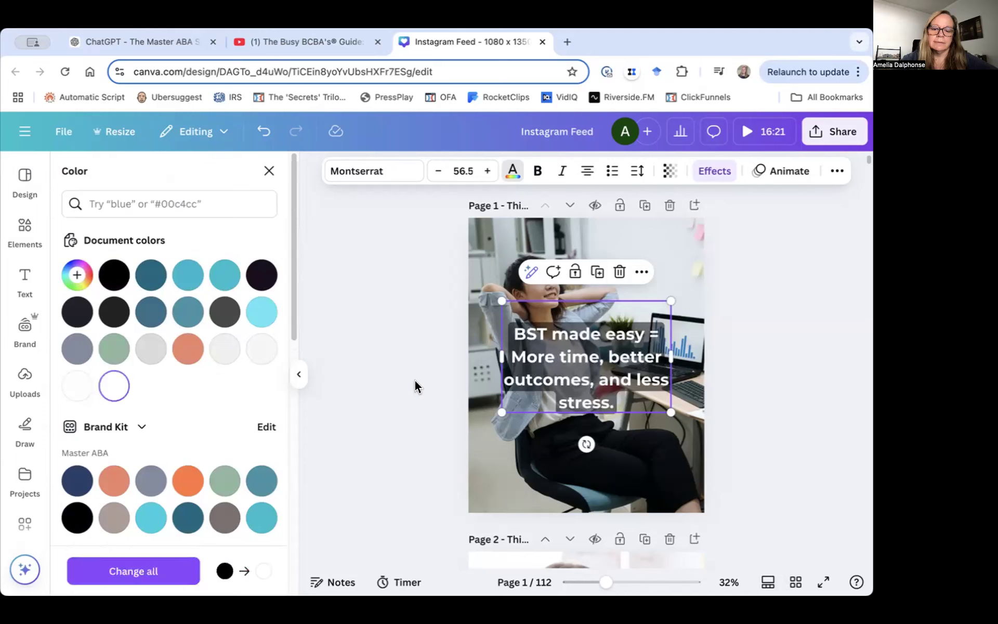
Rename page 1 with its headline text, "BST made easy = More time, better outcomes, and less stress."
{"action": "left_click", "coordinate": [605, 346]}
{"action": "left_click", "coordinate": [604, 343]}
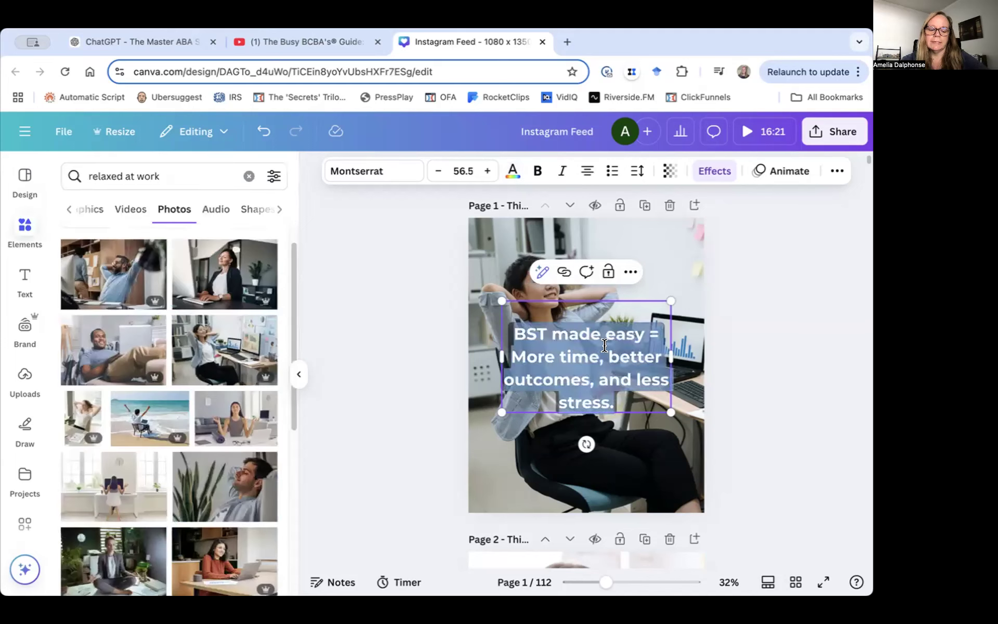
{"action": "double_click", "coordinate": [507, 198]}
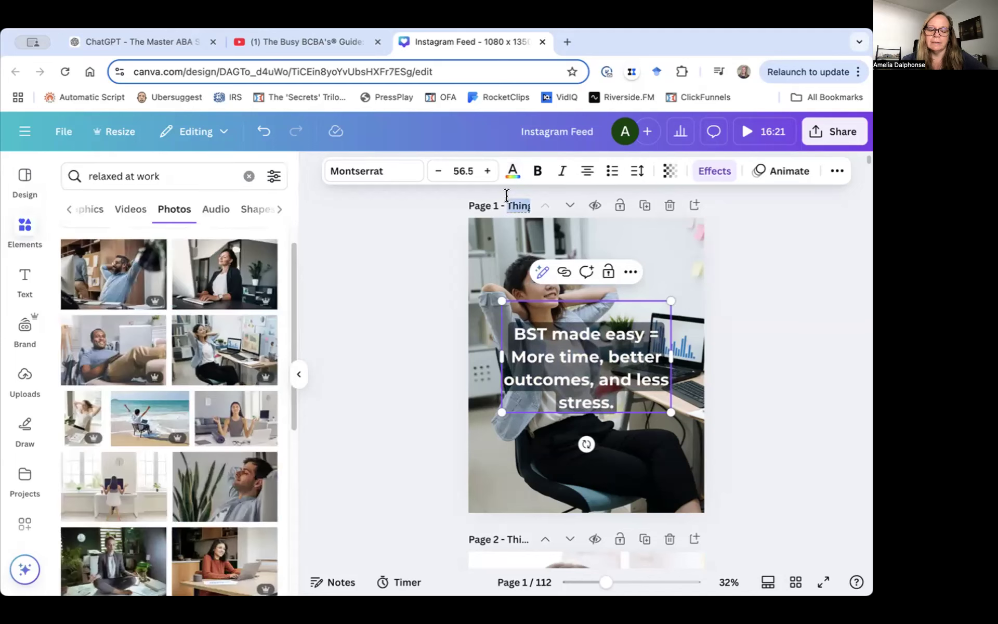
{"action": "key", "text": "ctrl+v"}
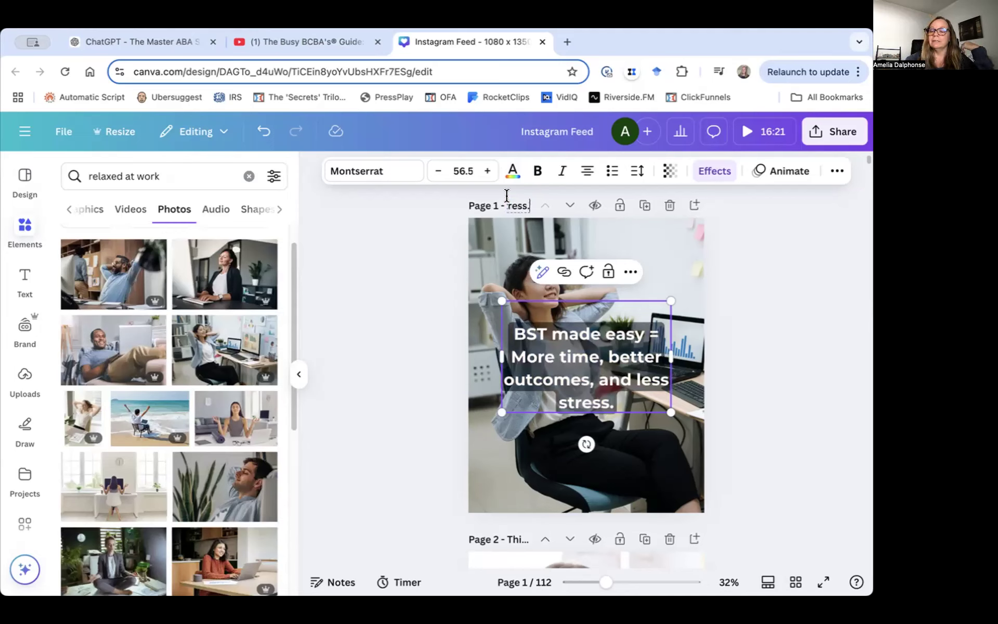
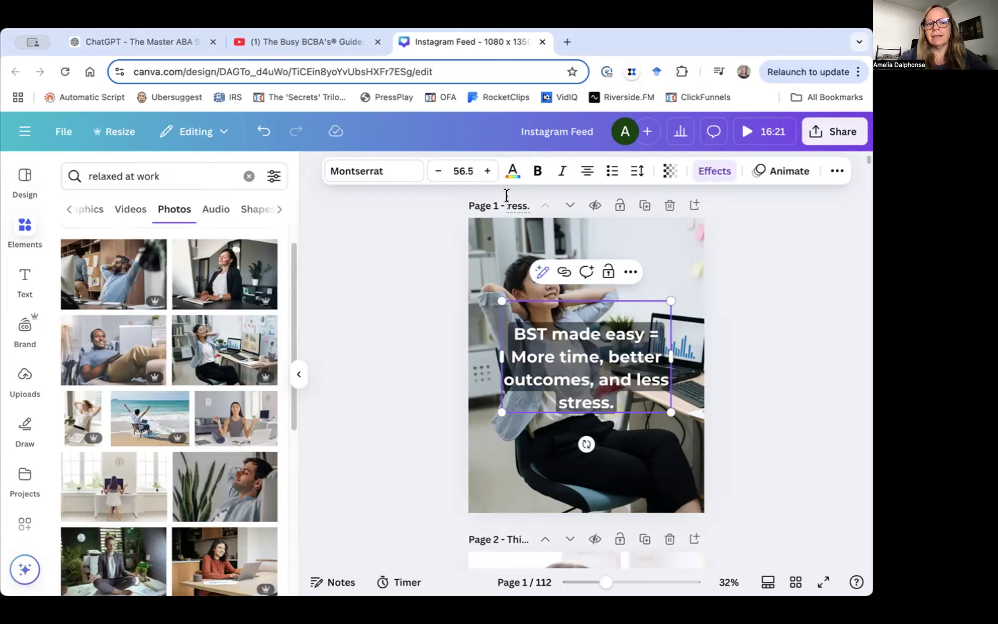
Return to the ChatGPT conversation and review the list of short video ideas for Reels and YouTube Shorts
{"action": "left_click", "coordinate": [166, 40]}
{"action": "scroll", "coordinate": [326, 442], "scroll_direction": "down", "scroll_amount": 3}
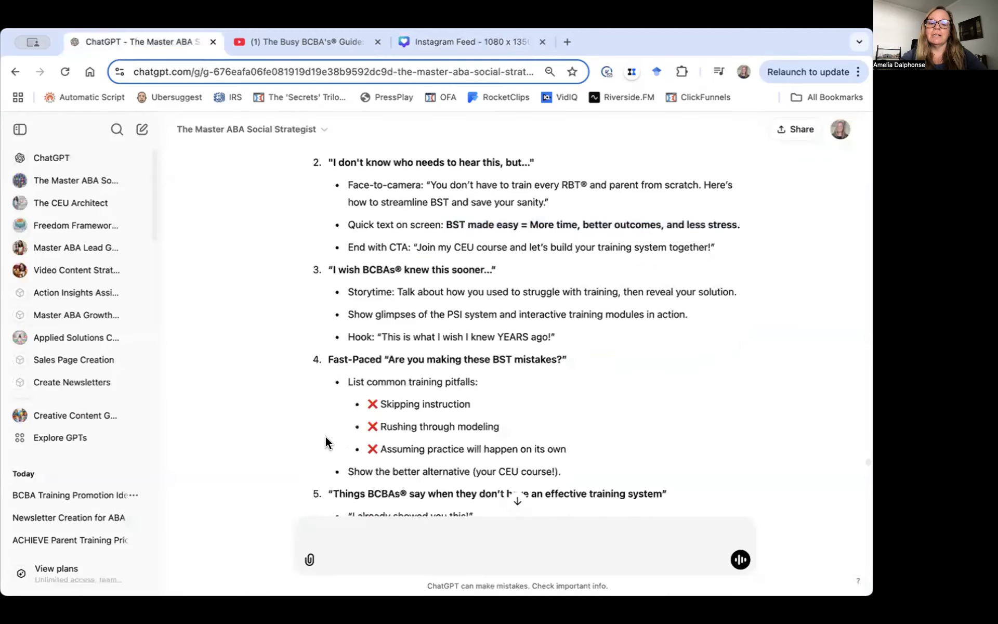
{"action": "scroll", "coordinate": [326, 442], "scroll_direction": "down", "scroll_amount": 3}
{"action": "scroll", "coordinate": [326, 442], "scroll_direction": "up", "scroll_amount": 5}
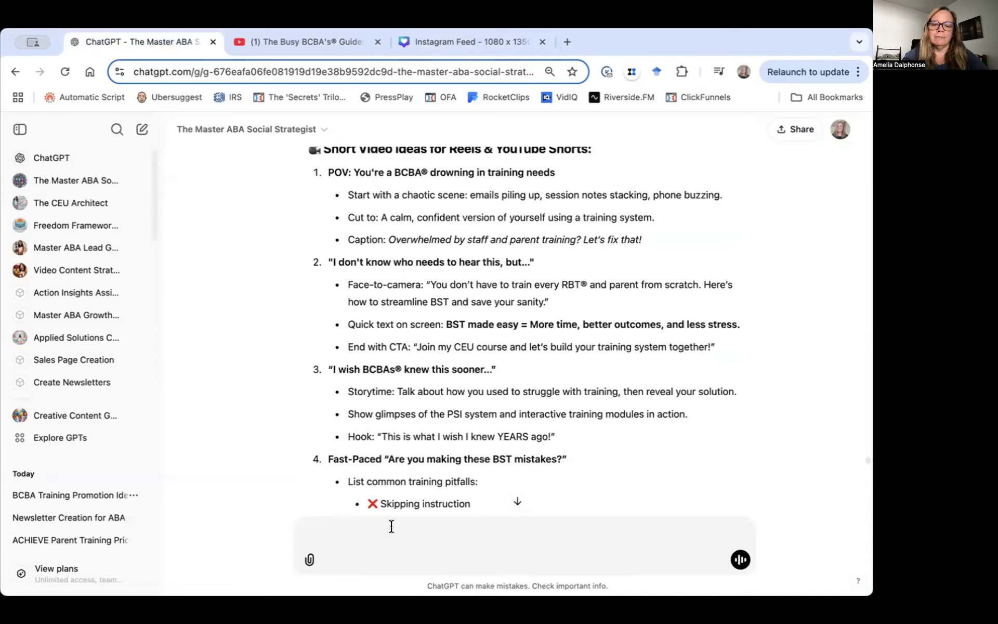
Begin a new prompt with "I want to create some videos but I want them to be creative and catchy."
{"action": "type", "text": "I"}
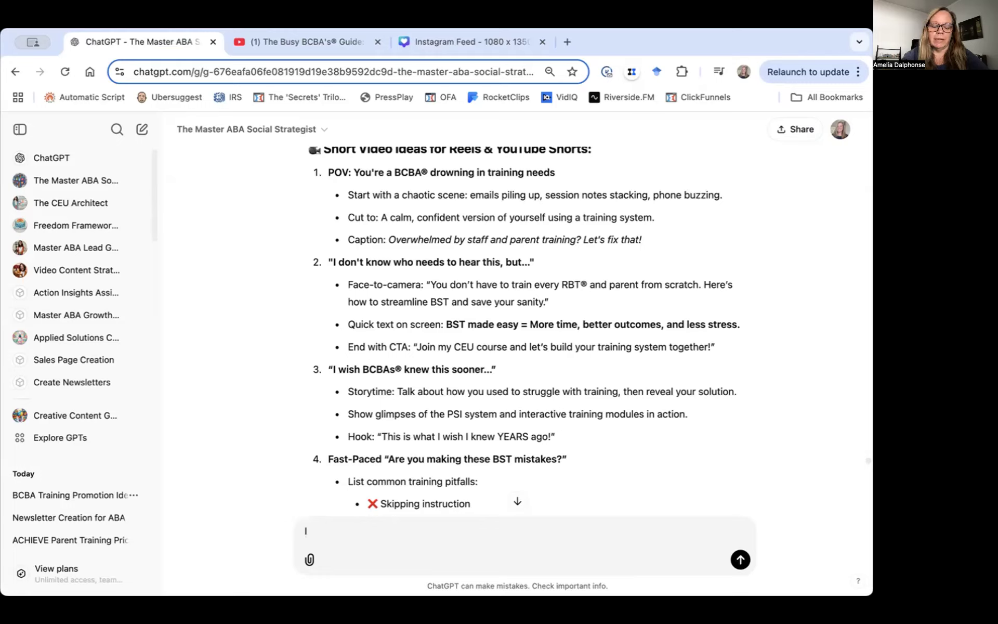
{"action": "type", "text": " want"}
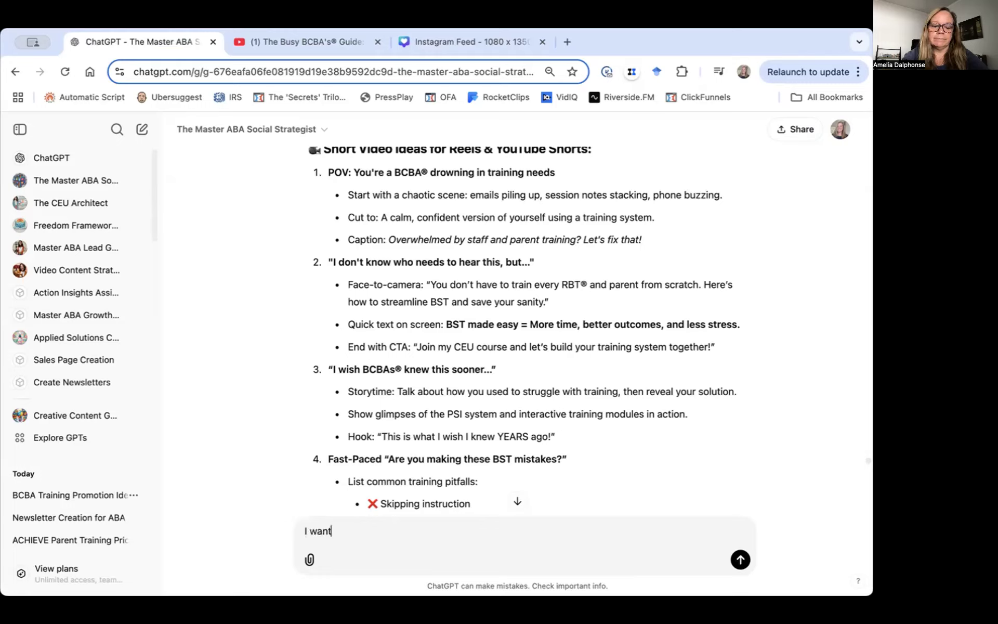
{"action": "type", "text": " to create so"}
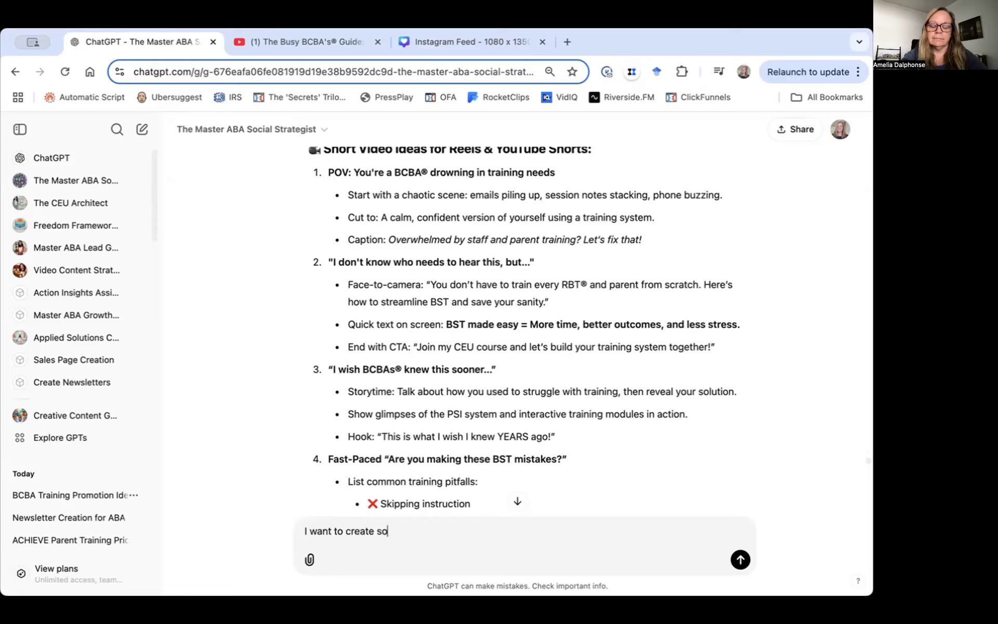
{"action": "type", "text": "me"}
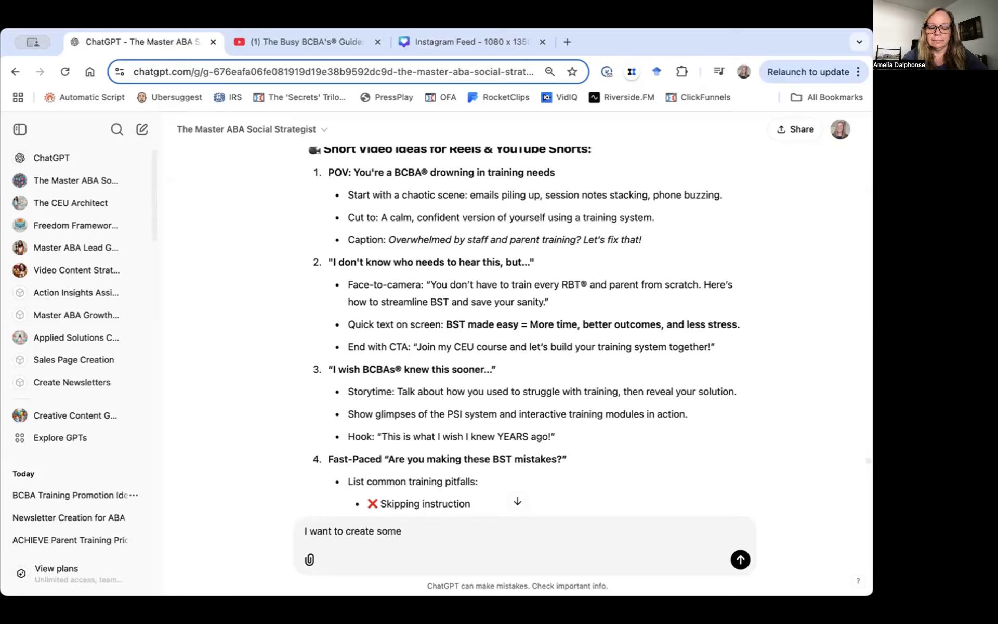
{"action": "type", "text": " videos "}
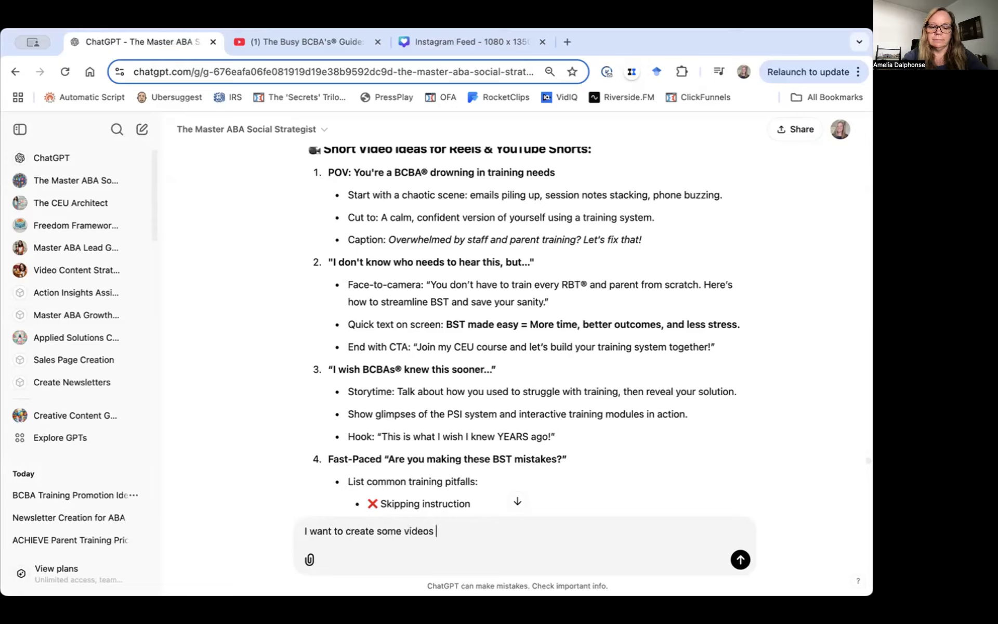
{"action": "type", "text": "but I want th"}
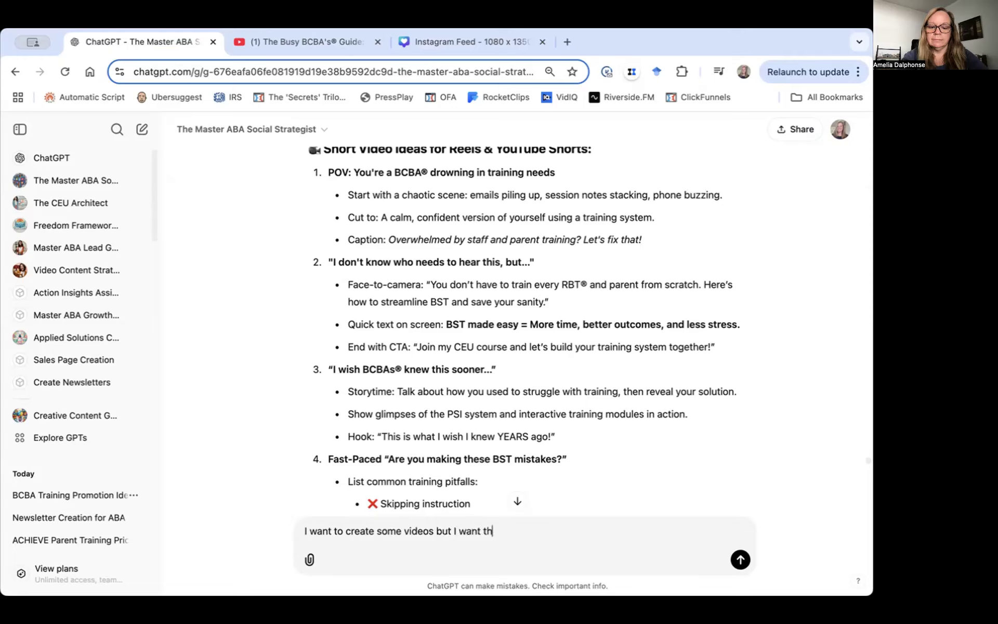
{"action": "type", "text": "em to be creative and catc"}
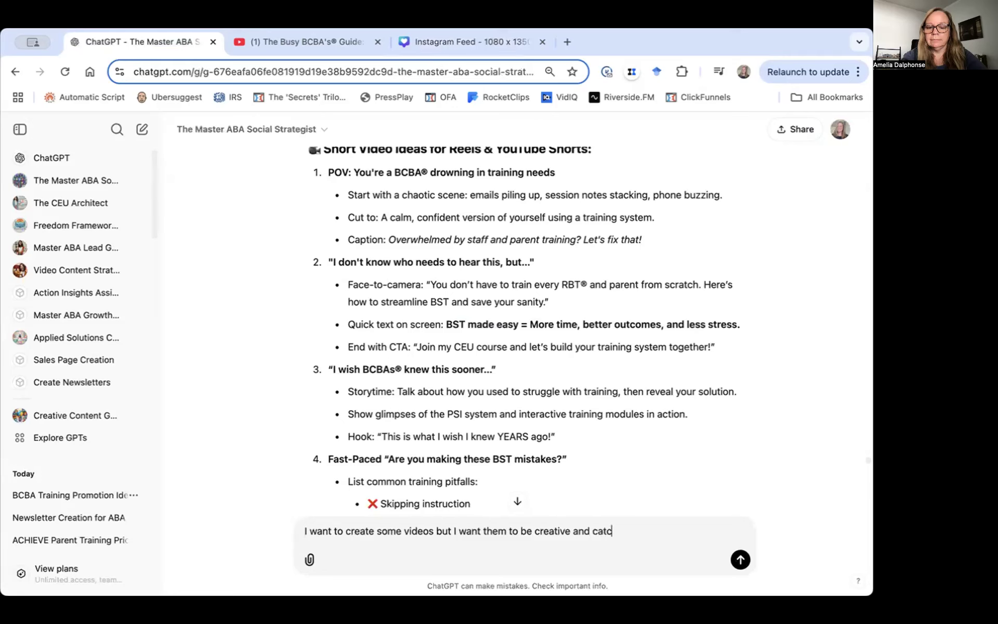
{"action": "type", "text": "hy. I wan"}
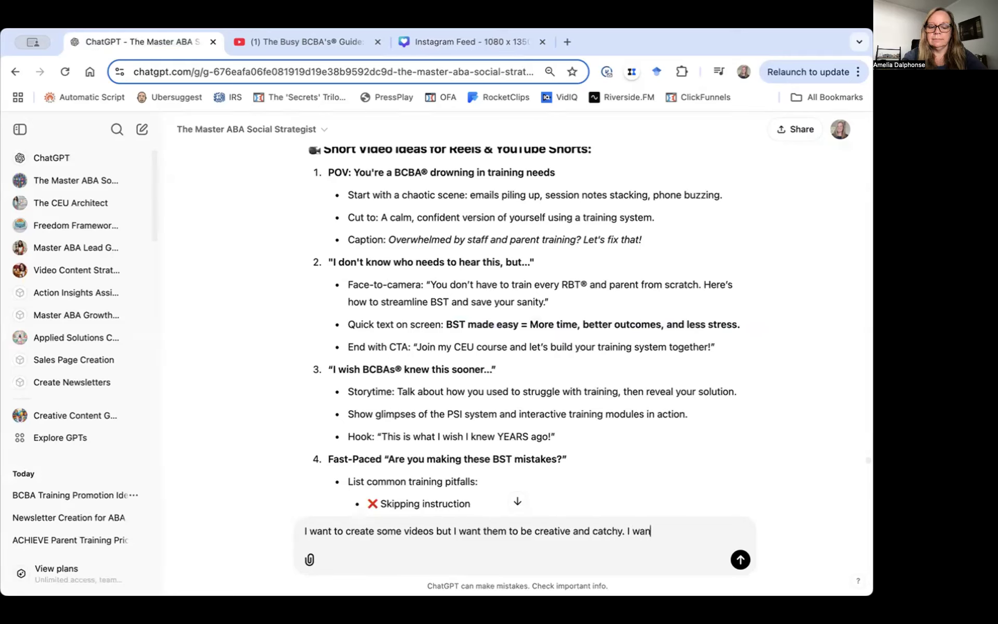
Continue the prompt with "I want BCBAs to be interested in what I say but I also need the videos to have a strong hook."
{"action": "type", "text": "t"}
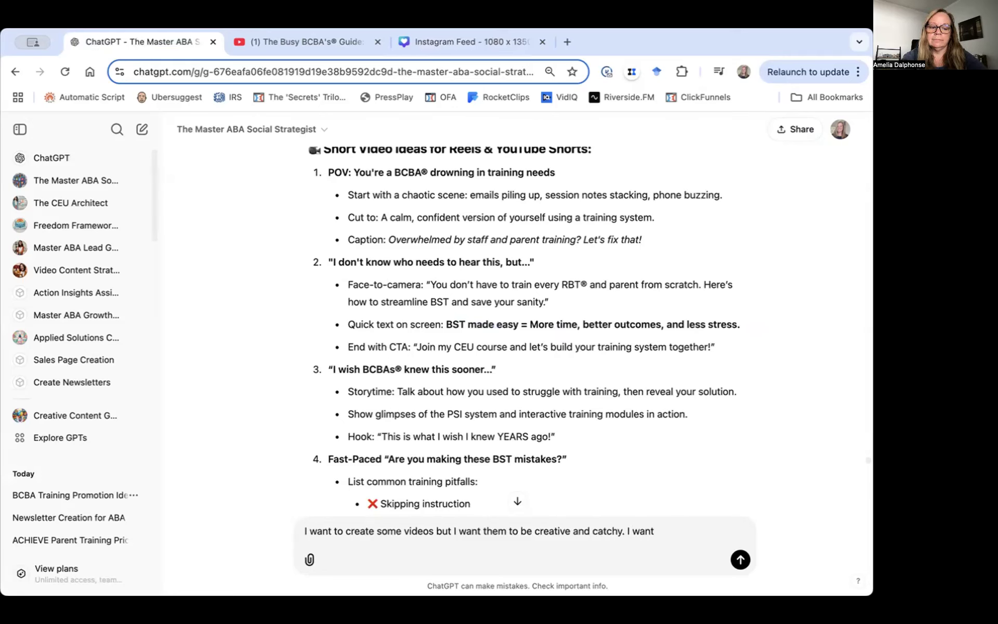
{"action": "type", "text": " BCBAs t"}
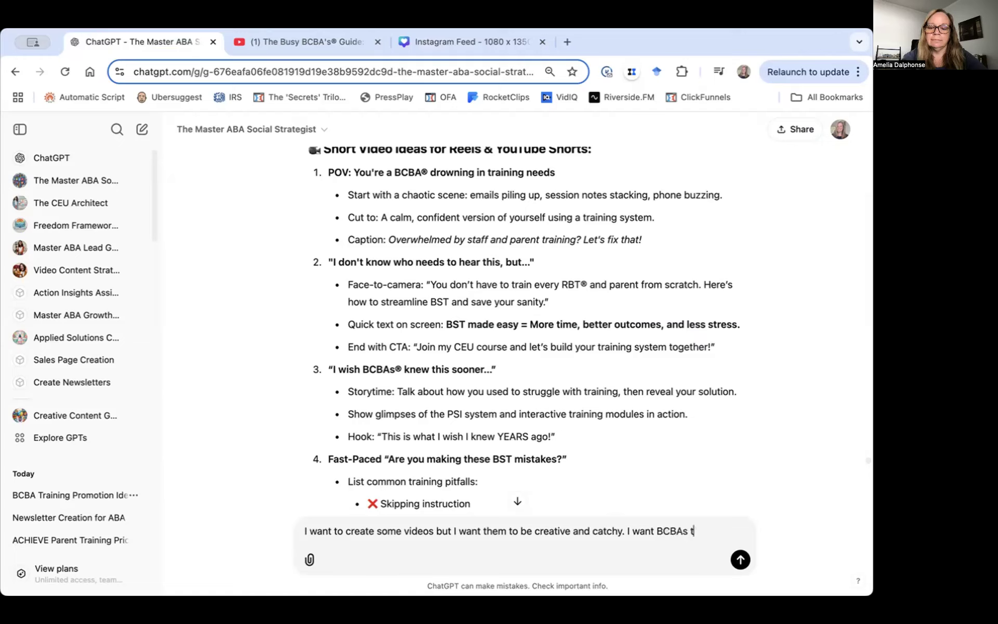
{"action": "type", "text": "o be interested"}
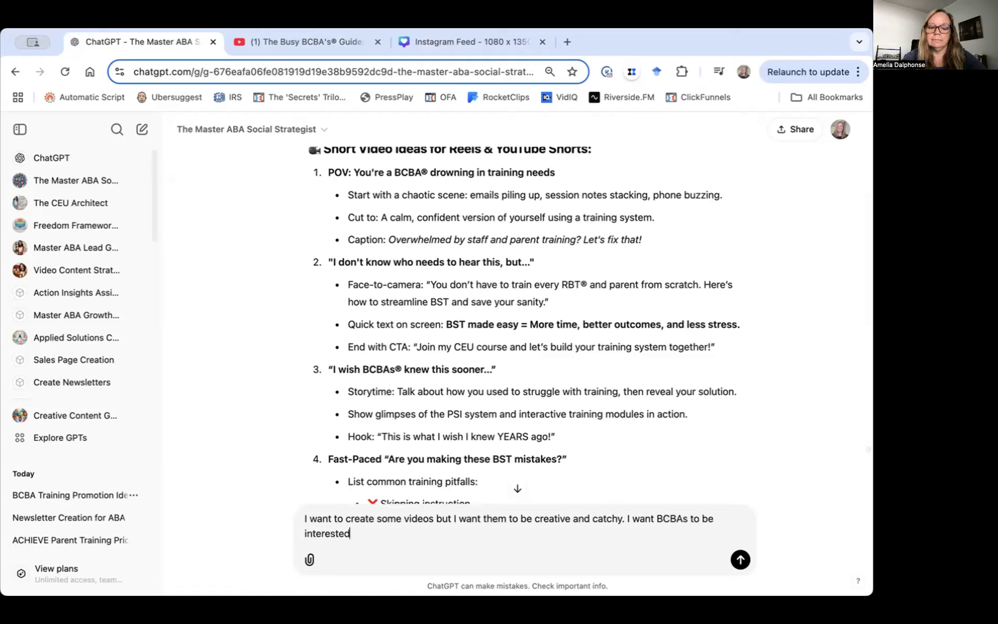
{"action": "type", "text": " in what I sa"}
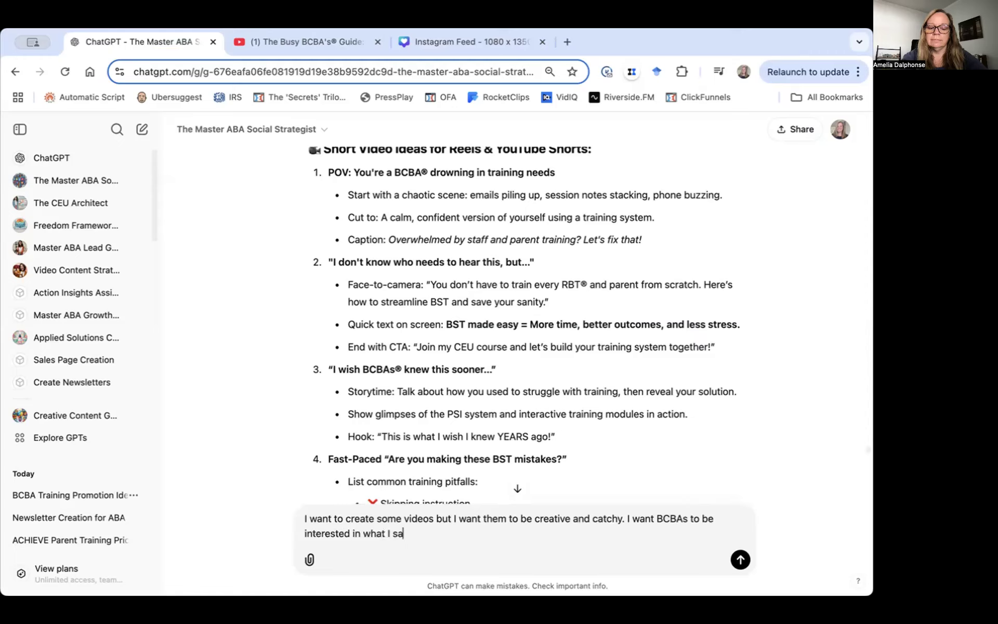
{"action": "type", "text": "y but I also need the "}
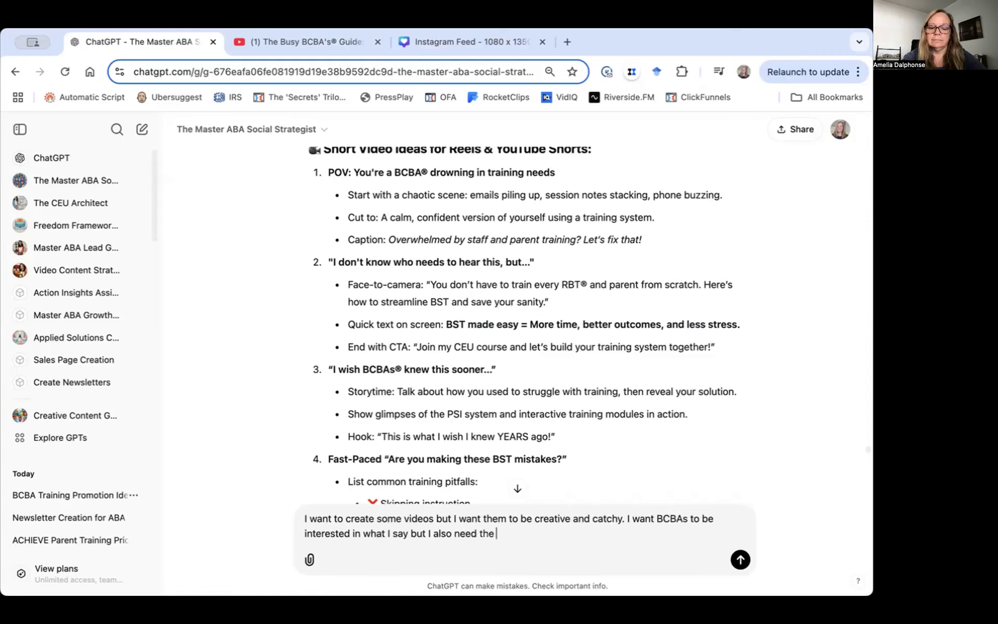
{"action": "type", "text": "videos to have "}
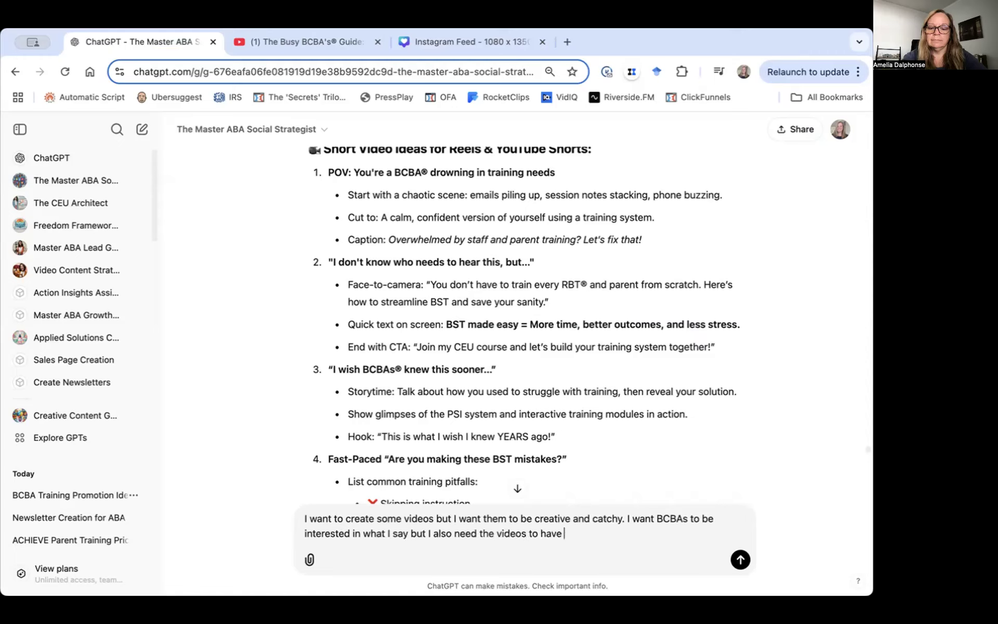
{"action": "type", "text": "a strong h"}
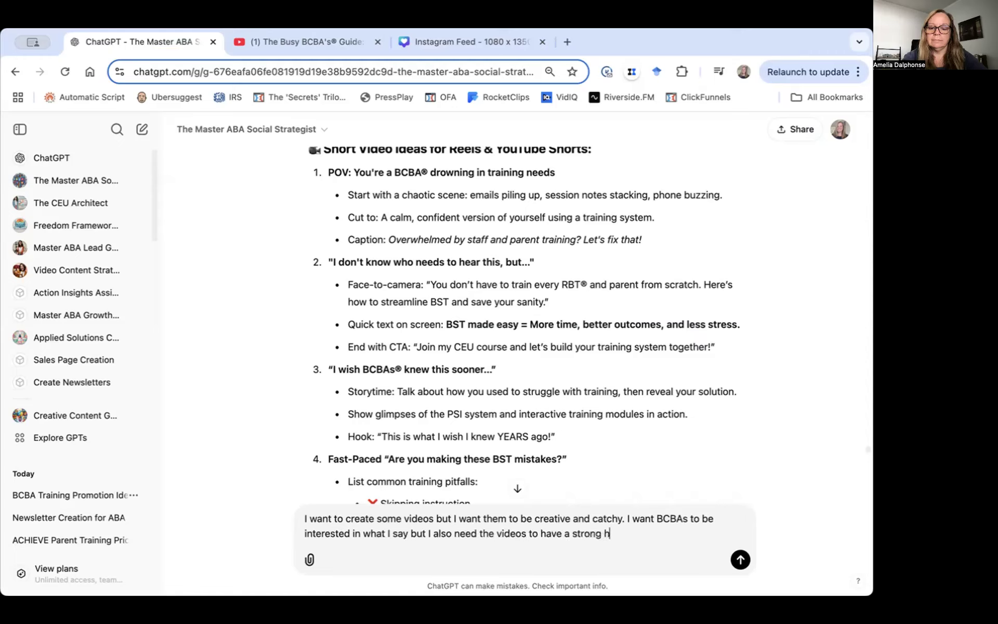
{"action": "type", "text": "ook. Non"}
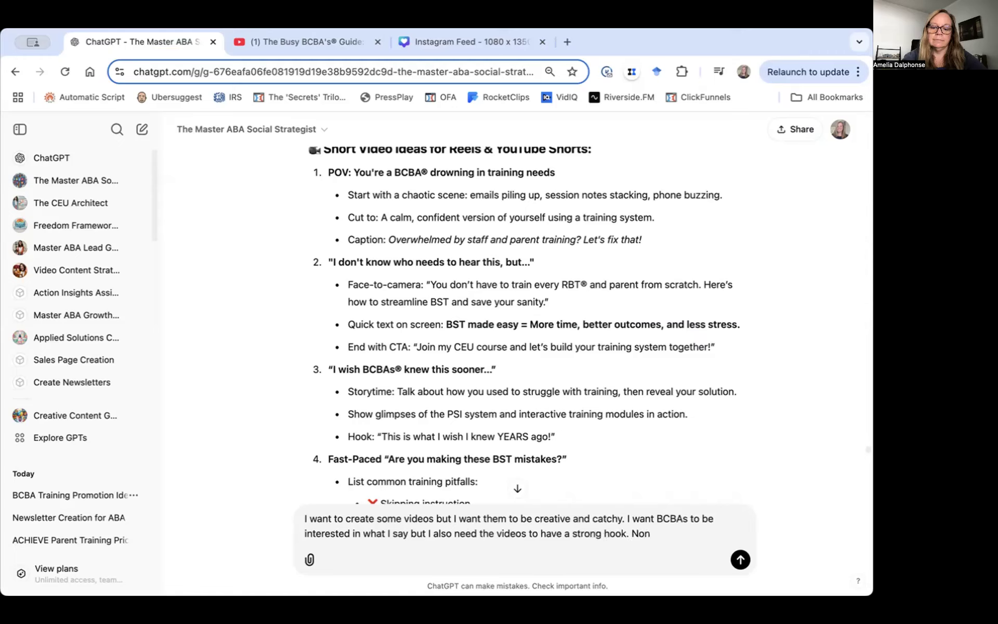
Add the criticism of the listed video ideas to the prompt: "None of these are unique or intersting."
{"action": "type", "text": "e of these are "}
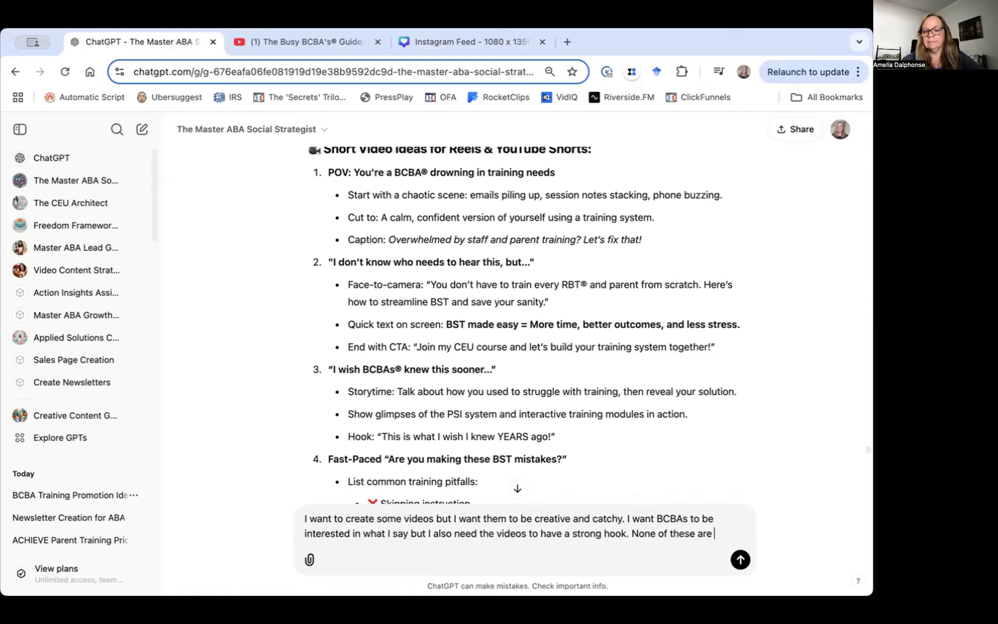
{"action": "type", "text": "unu"}
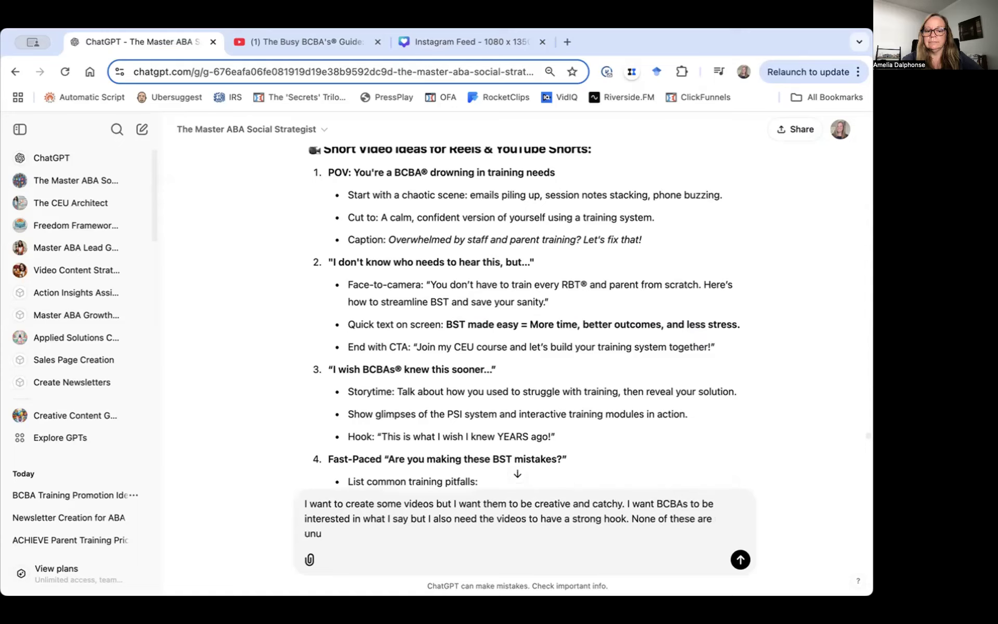
{"action": "key", "text": "BackSpace"}
{"action": "type", "text": "ique or"}
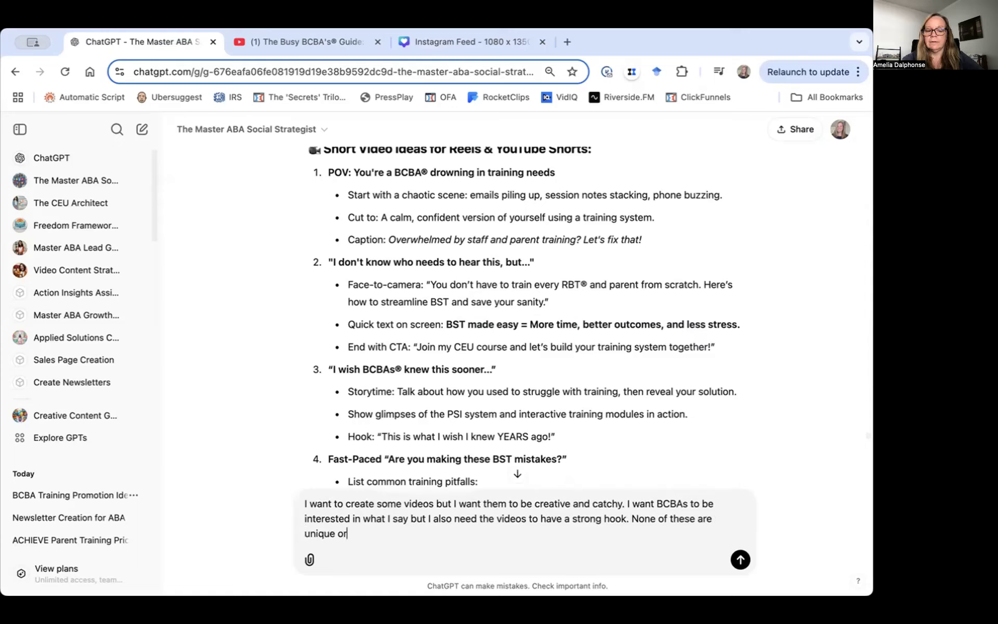
{"action": "type", "text": " intersting. "}
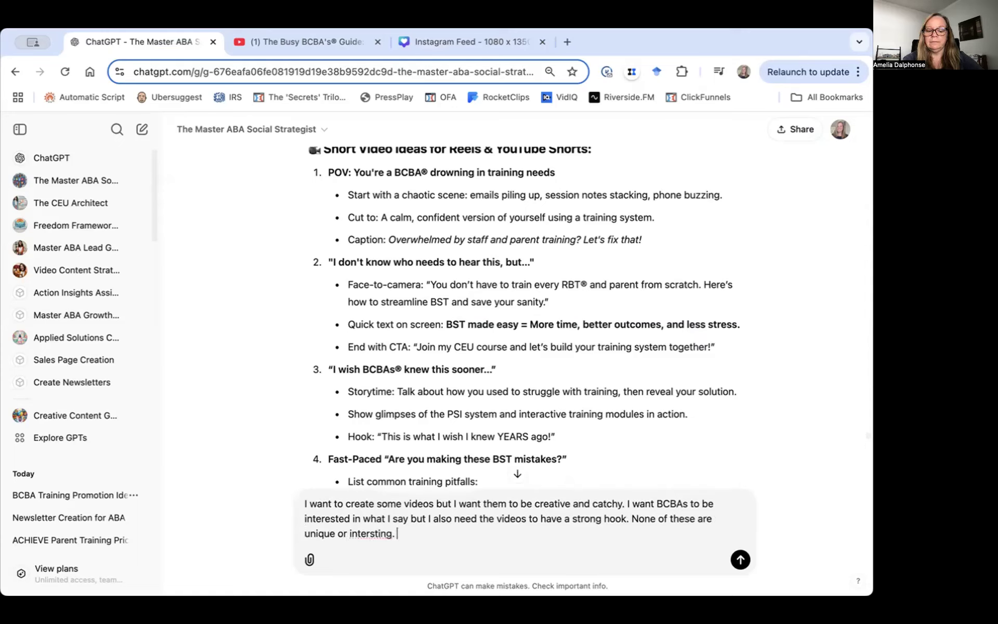
End the prompt with "Give me 10 ideas for truly unique videos I can create to lead to this course." and send it
{"action": "type", "text": "Give me 10"}
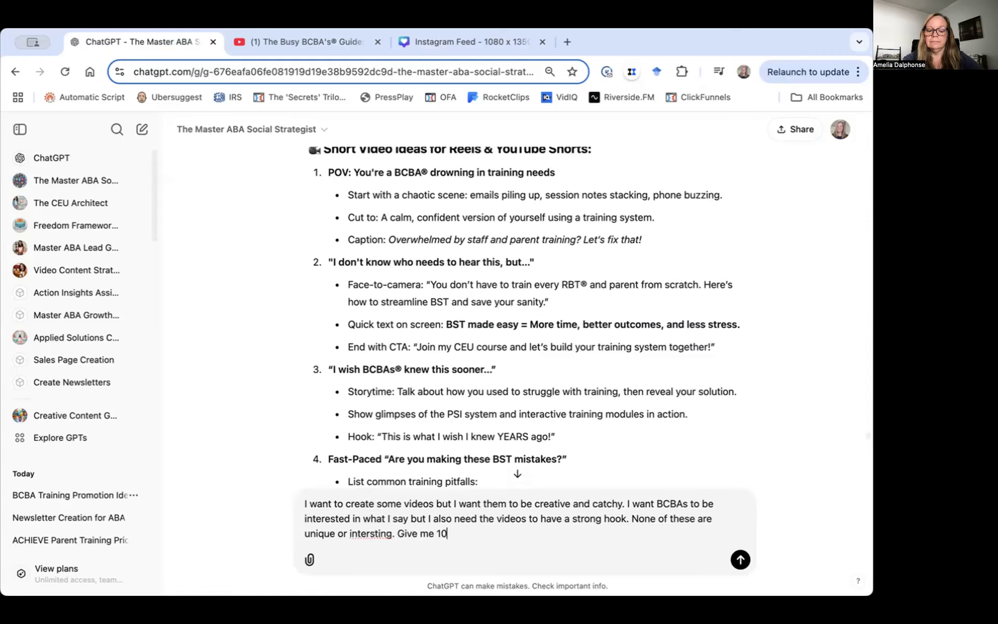
{"action": "type", "text": " ideas for "}
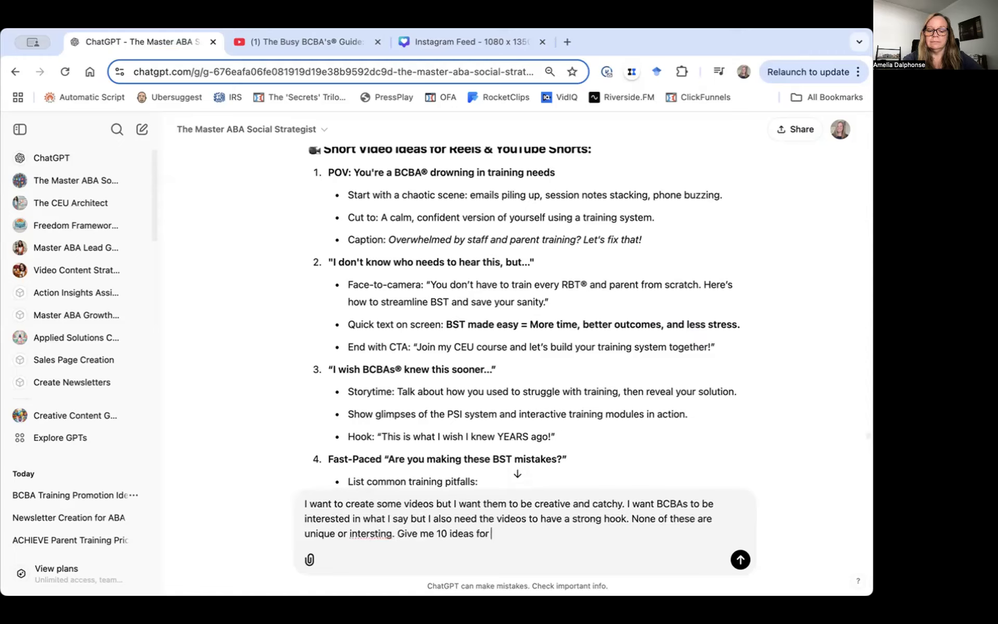
{"action": "type", "text": "truly uniuq"}
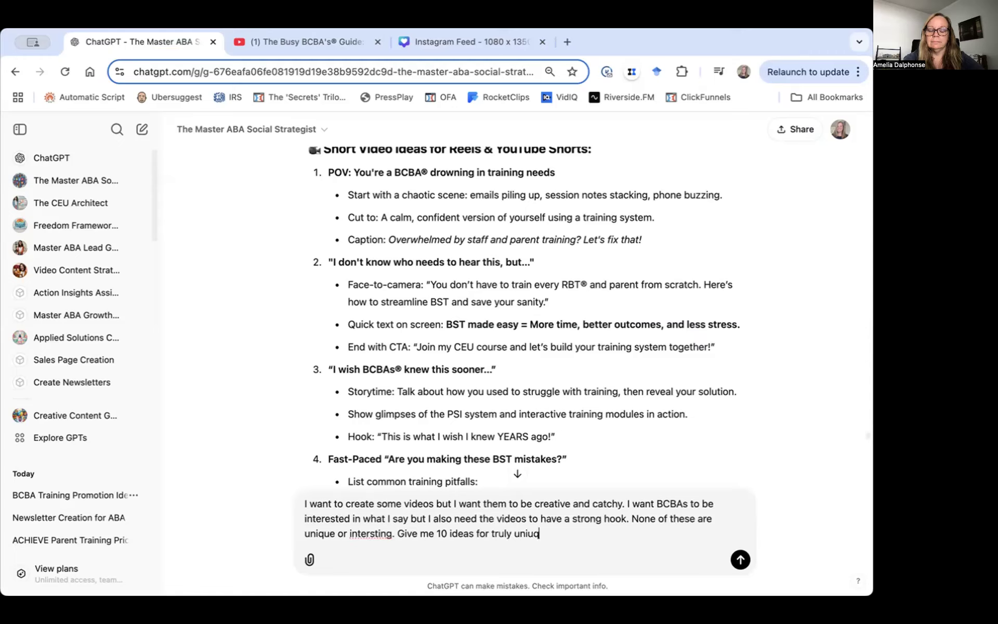
{"action": "type", "text": "e vi"}
{"action": "key", "text": "BackSpace"}
{"action": "key", "text": "BackSpace"}
{"action": "key", "text": "BackSpace"}
{"action": "key", "text": "BackSpace"}
{"action": "key", "text": "BackSpace"}
{"action": "key", "text": "BackSpace"}
{"action": "type", "text": "v"}
{"action": "key", "text": "BackSpace"}
{"action": "type", "text": "que videos I c"}
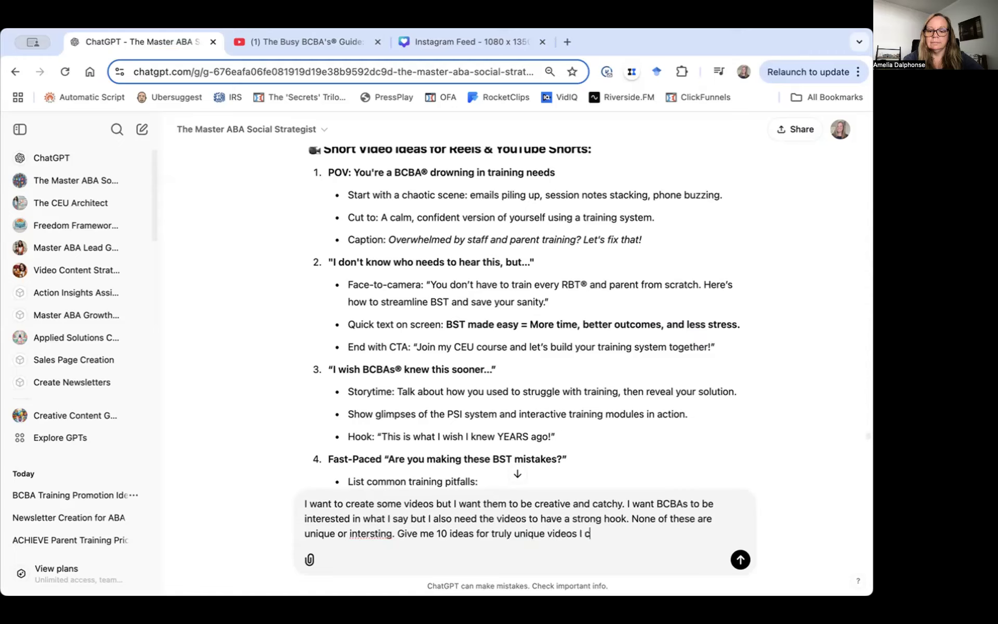
{"action": "type", "text": "an create"}
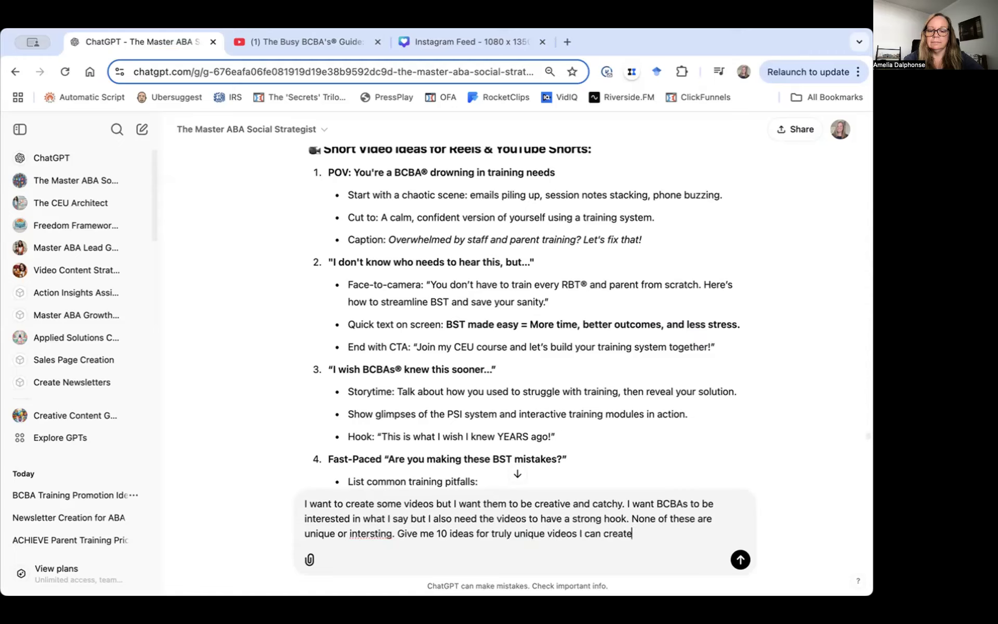
{"action": "type", "text": " to lead to this cour"}
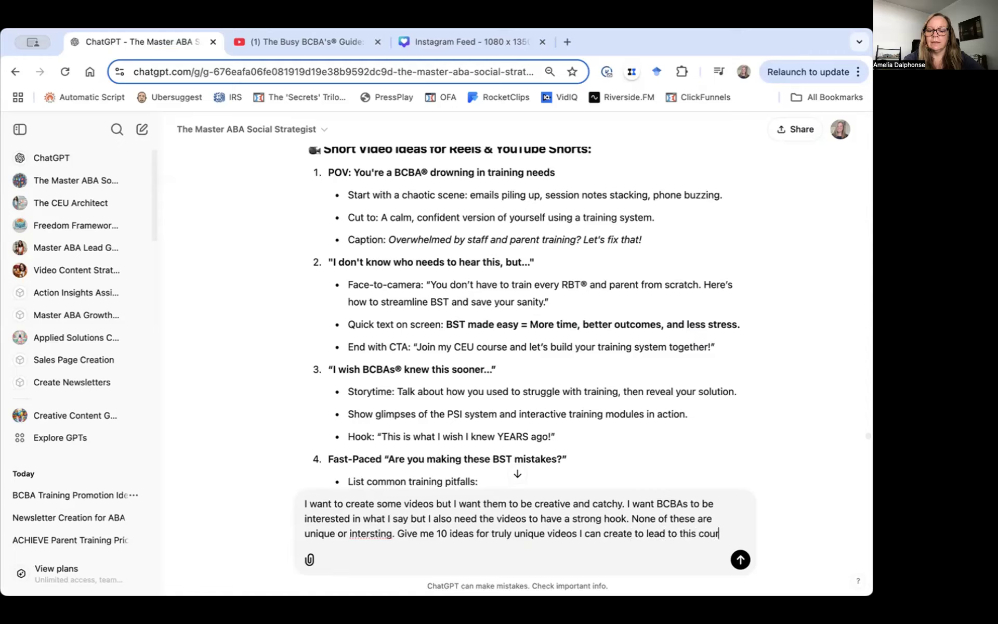
{"action": "type", "text": "se."}
{"action": "key", "text": "Return"}
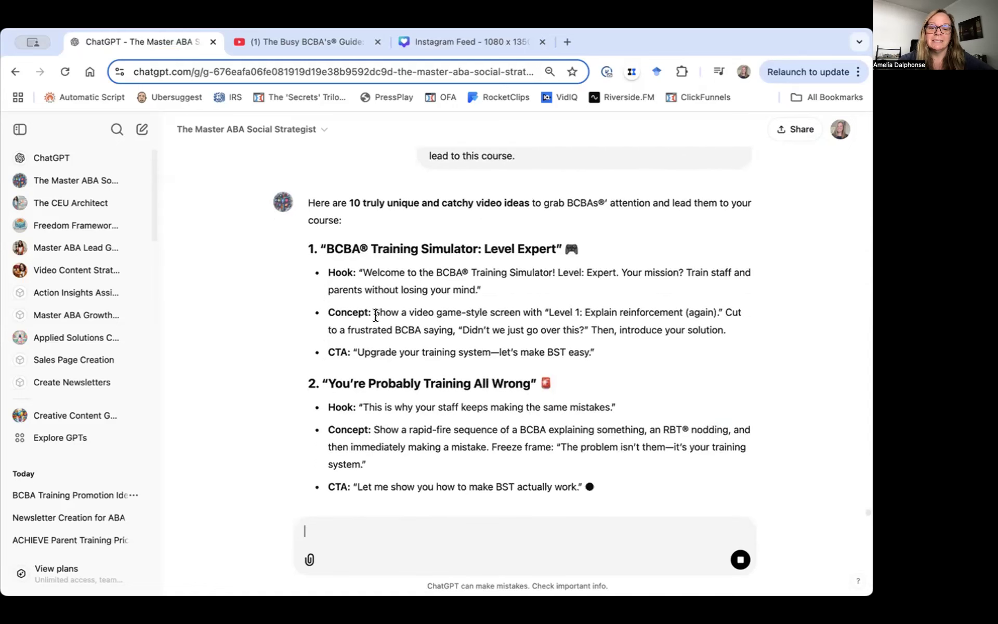
Review the new video ideas and copy idea 3, "BCBA® Therapy Session", including its hook, concept and CTA
{"action": "scroll", "coordinate": [375, 315], "scroll_direction": "up", "scroll_amount": 1}
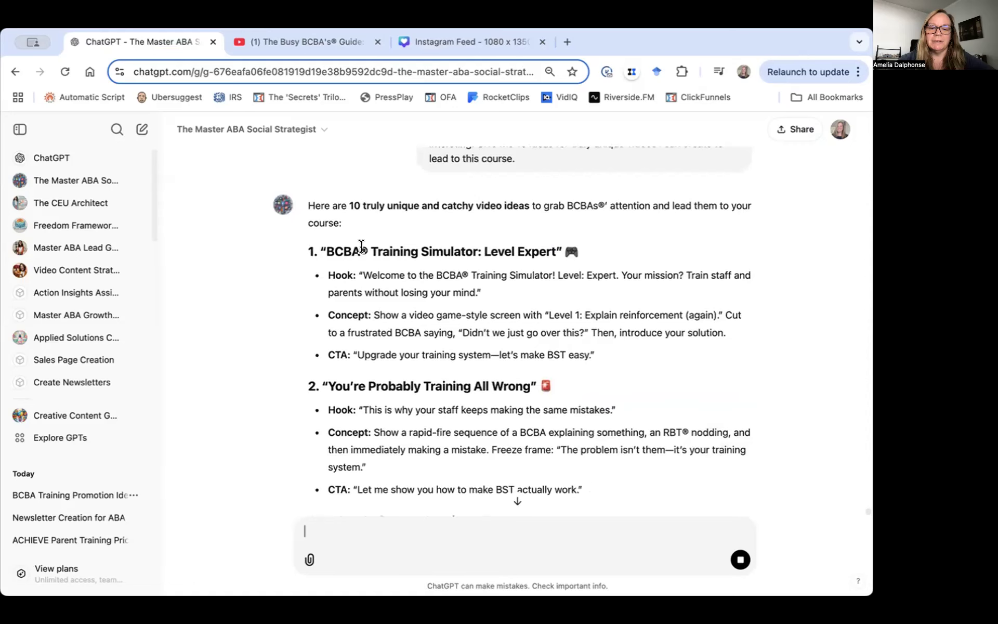
{"action": "scroll", "coordinate": [464, 255], "scroll_direction": "down", "scroll_amount": 2}
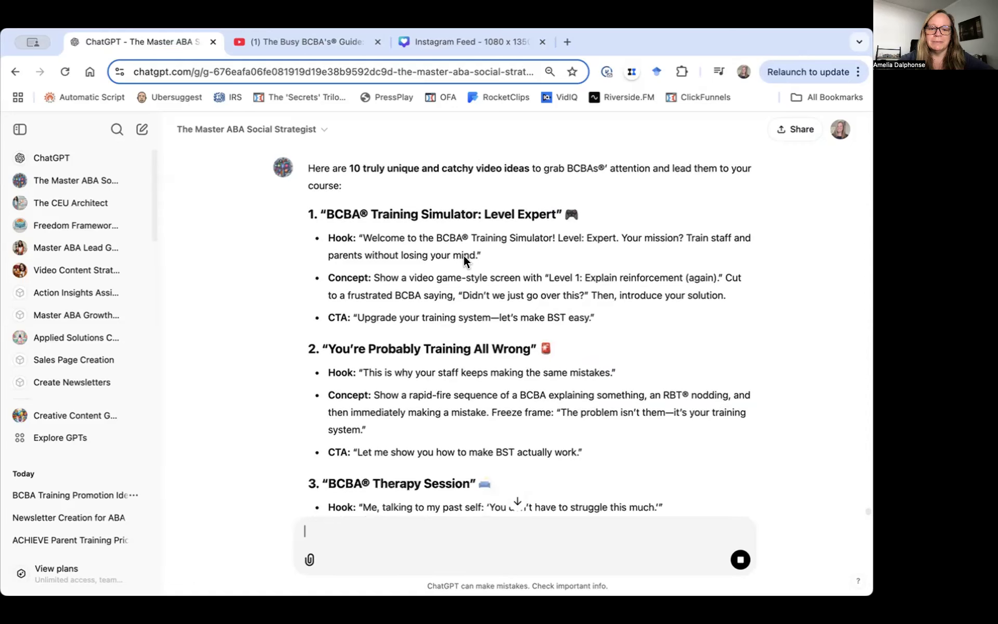
{"action": "scroll", "coordinate": [464, 261], "scroll_direction": "down", "scroll_amount": 1}
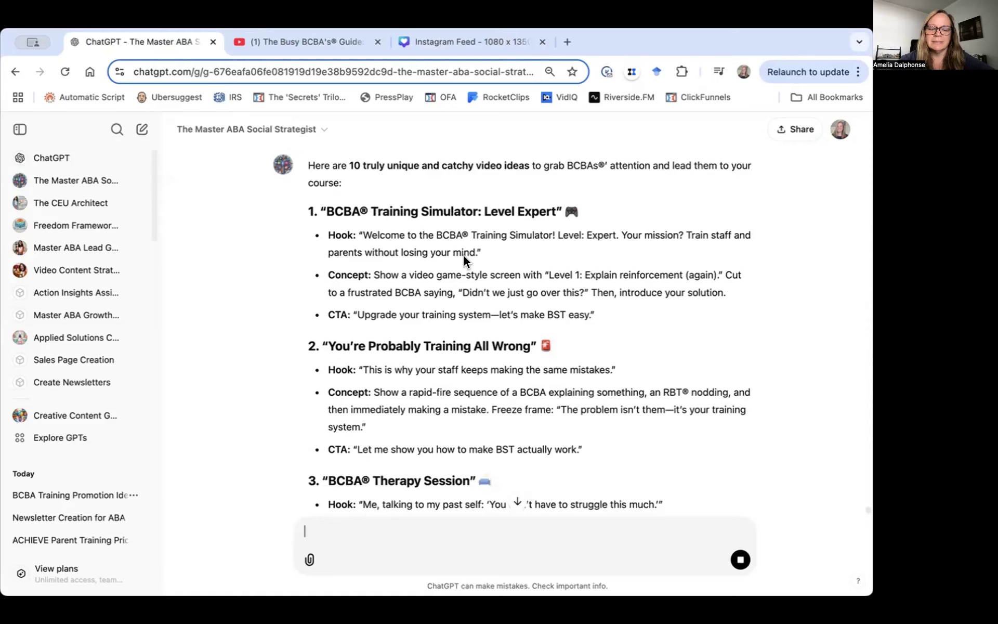
{"action": "scroll", "coordinate": [464, 254], "scroll_direction": "down", "scroll_amount": 4}
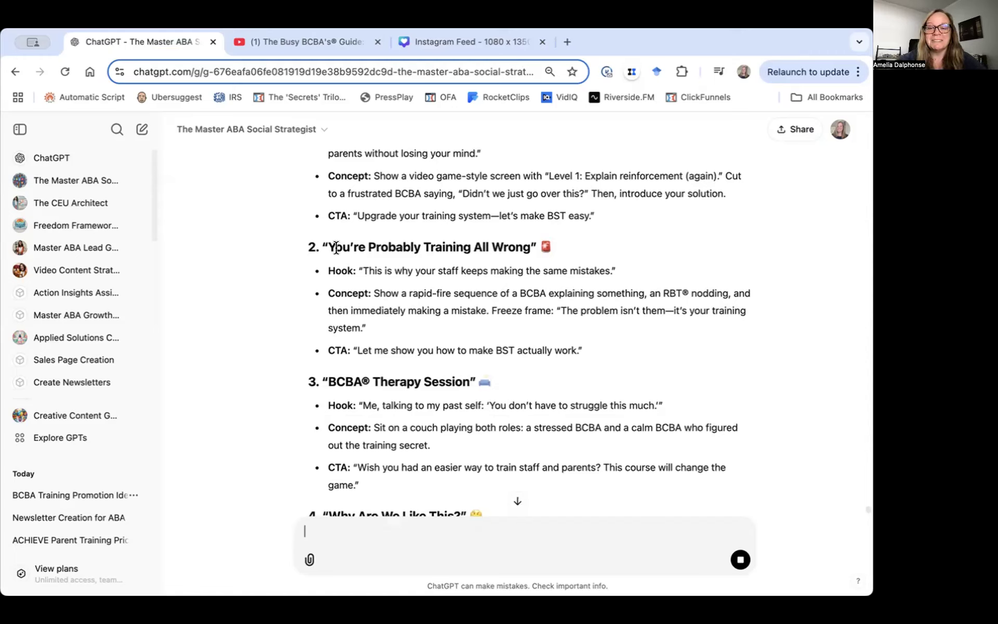
{"action": "scroll", "coordinate": [336, 247], "scroll_direction": "down", "scroll_amount": 5}
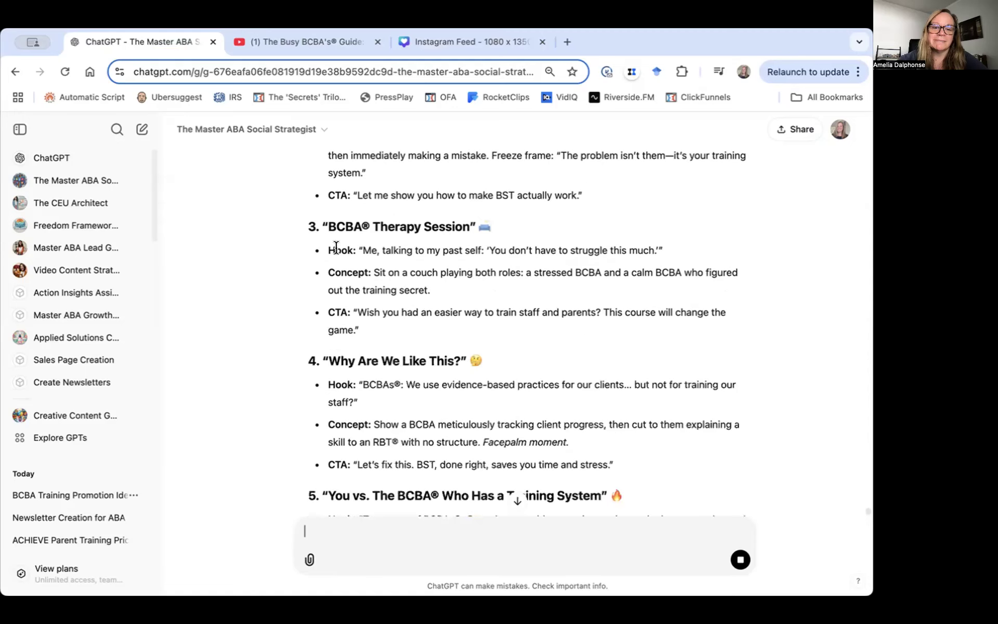
{"action": "scroll", "coordinate": [336, 248], "scroll_direction": "down", "scroll_amount": 1}
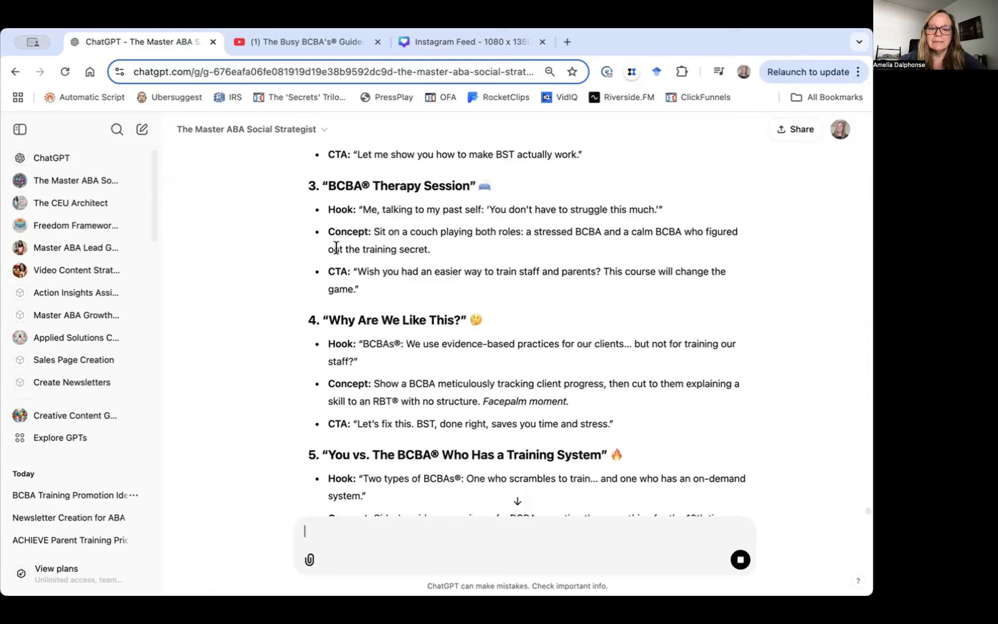
{"action": "left_click_drag", "start_coordinate": [324, 186], "coordinate": [427, 209]}
{"action": "left_click_drag", "start_coordinate": [470, 270], "coordinate": [474, 285]}
{"action": "key", "text": "super+c"}
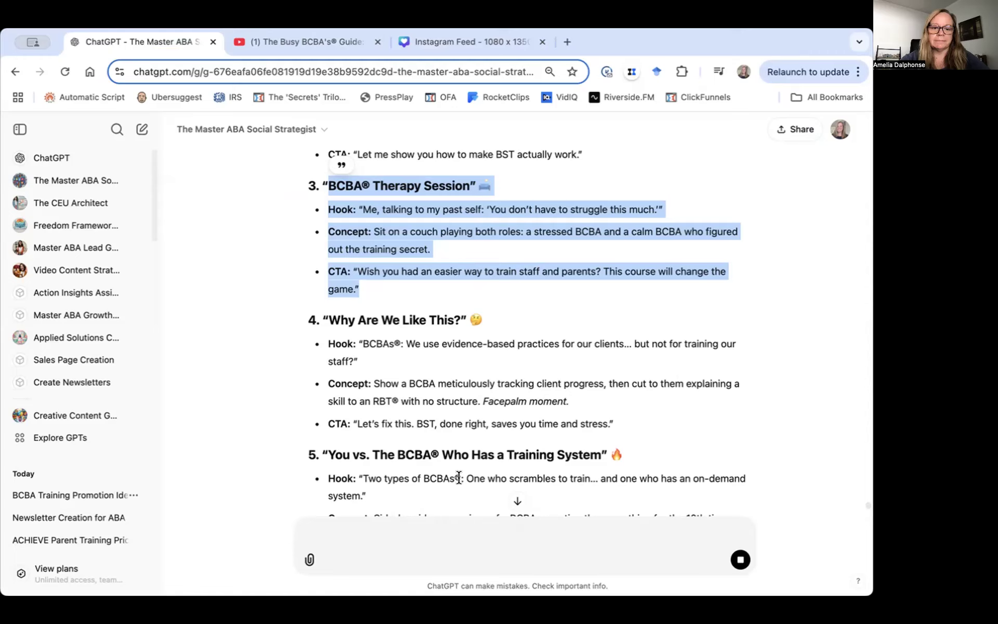
Begin a new prompt to the social strategist GPT with "I like the idea below"
{"action": "left_click", "coordinate": [449, 516]}
{"action": "type", "text": "I"}
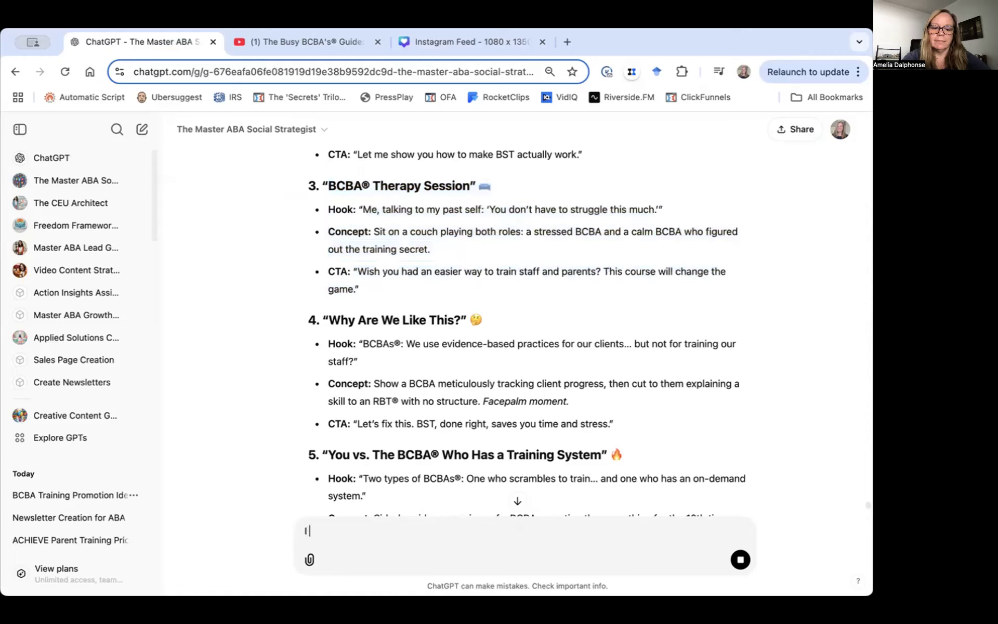
{"action": "type", "text": " like the idea "}
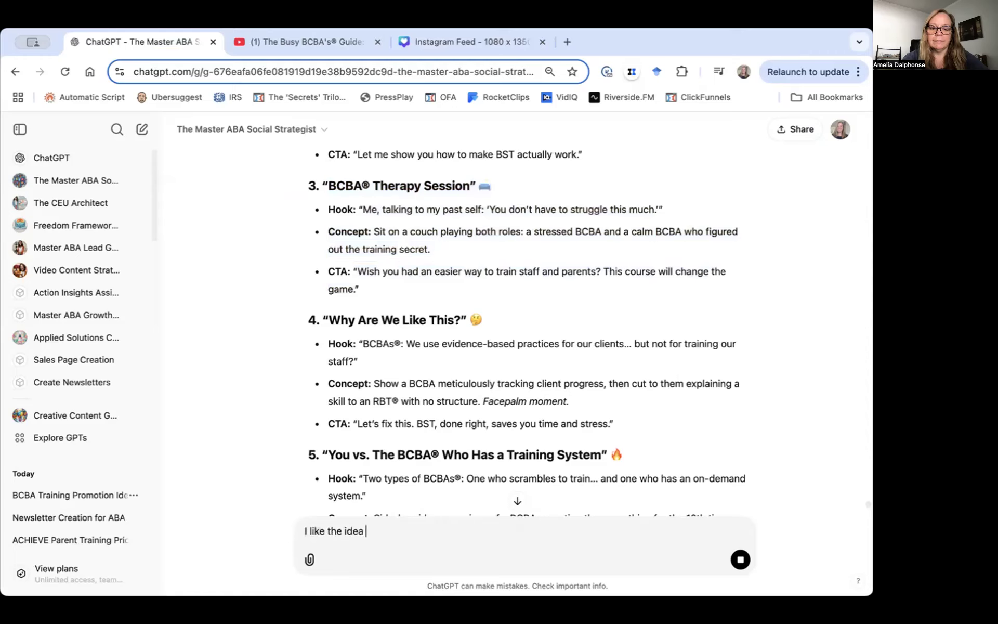
{"action": "type", "text": "belwo"}
{"action": "key", "text": "BackSpace"}
{"action": "key", "text": "BackSpace"}
{"action": "type", "text": "ow"}
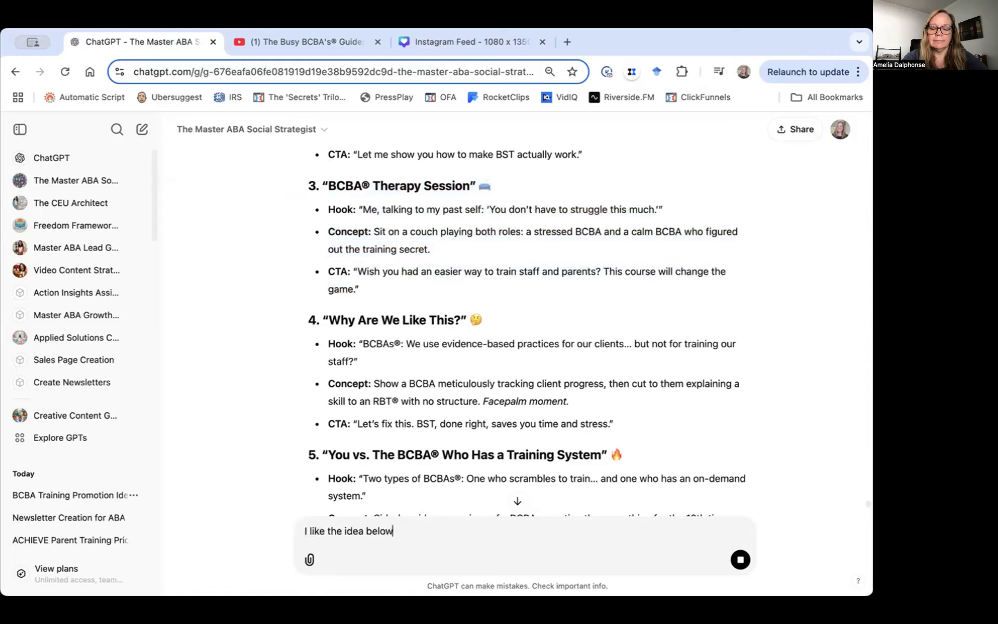
Continue the prompt with "I want to create a script where I'm talking to my past self."
{"action": "type", "text": ". I want to cre"}
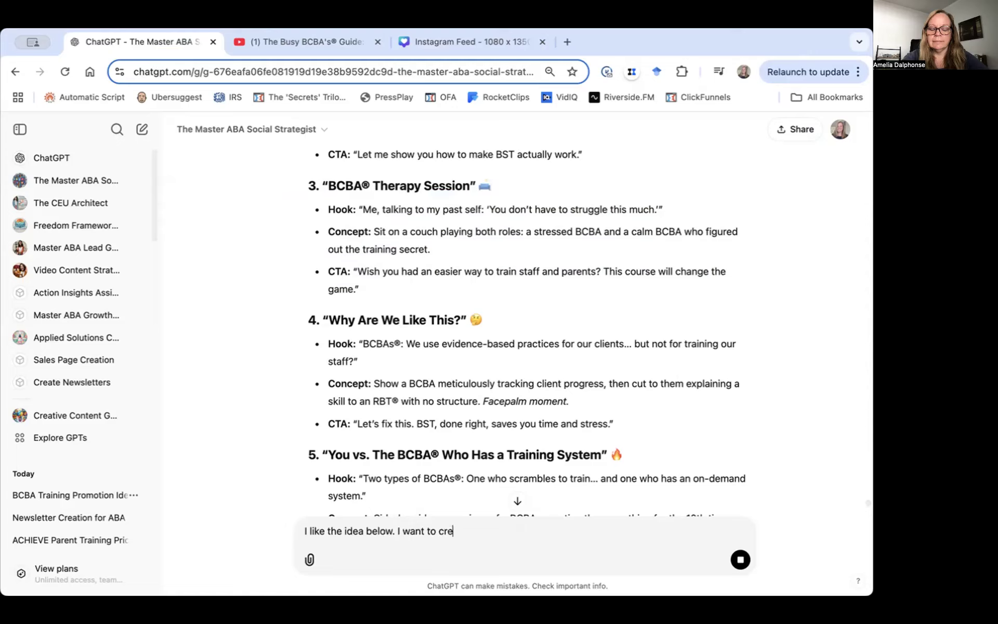
{"action": "type", "text": "ate a script where I'"}
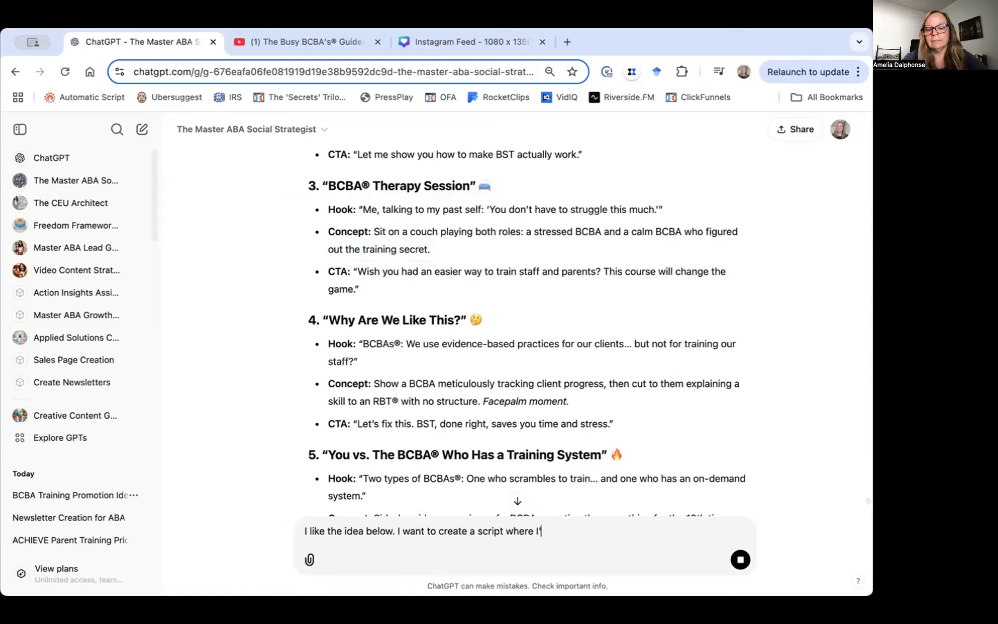
{"action": "type", "text": "m talki"}
{"action": "type", "text": "ng to my "}
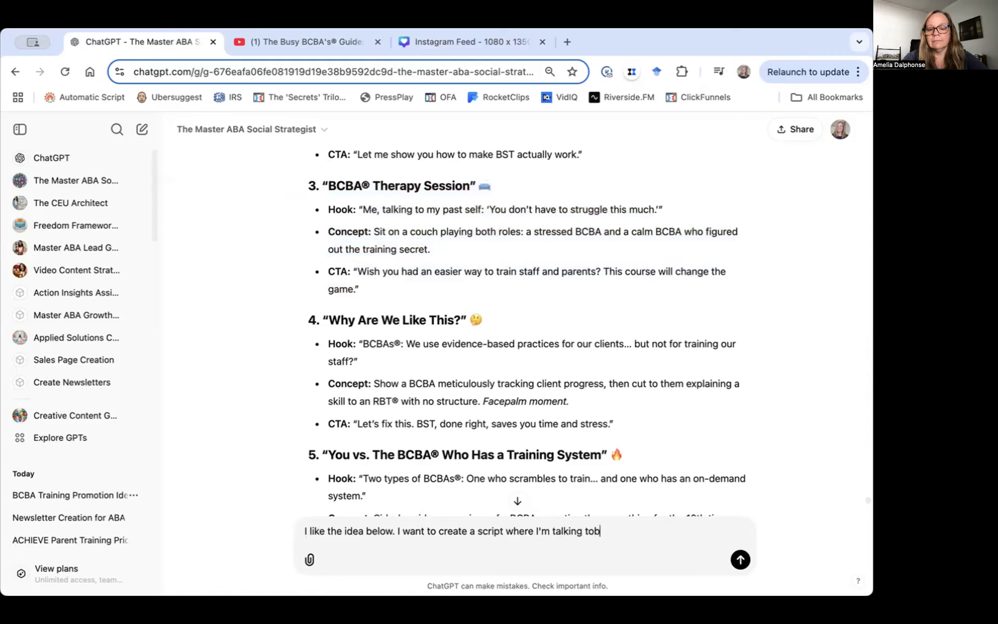
{"action": "type", "text": "past "}
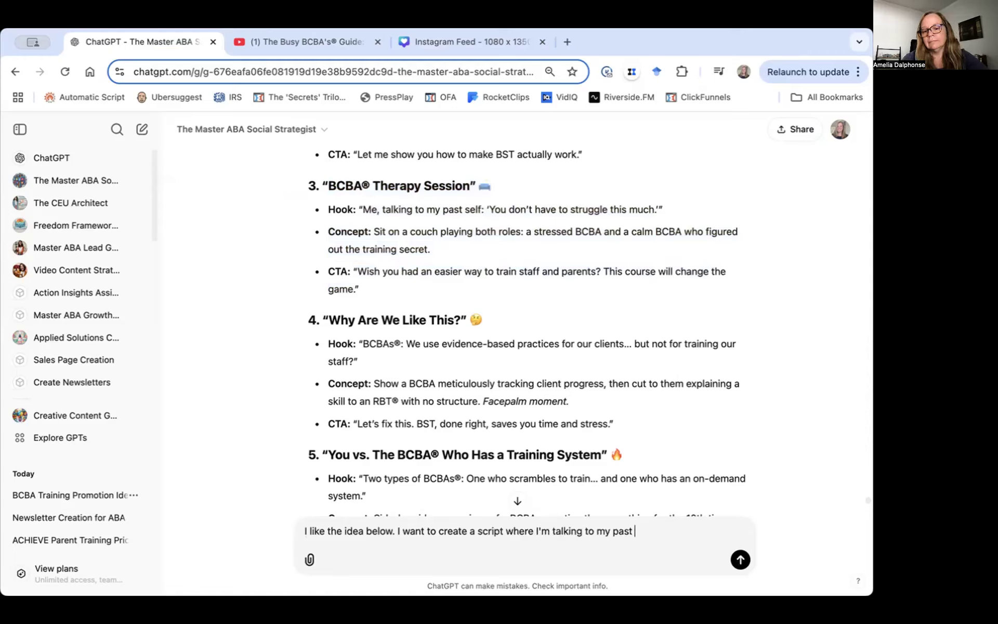
{"action": "type", "text": "self. I will"}
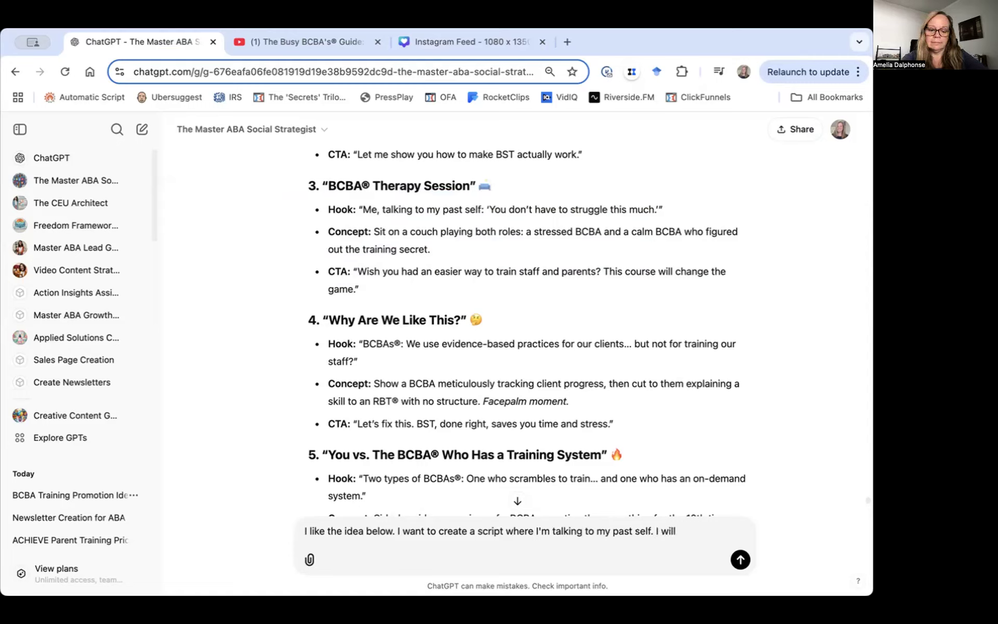
Finish the instruction with "I will use 2 different points of view in the video and play both roles."
{"action": "type", "text": " use 2 different p"}
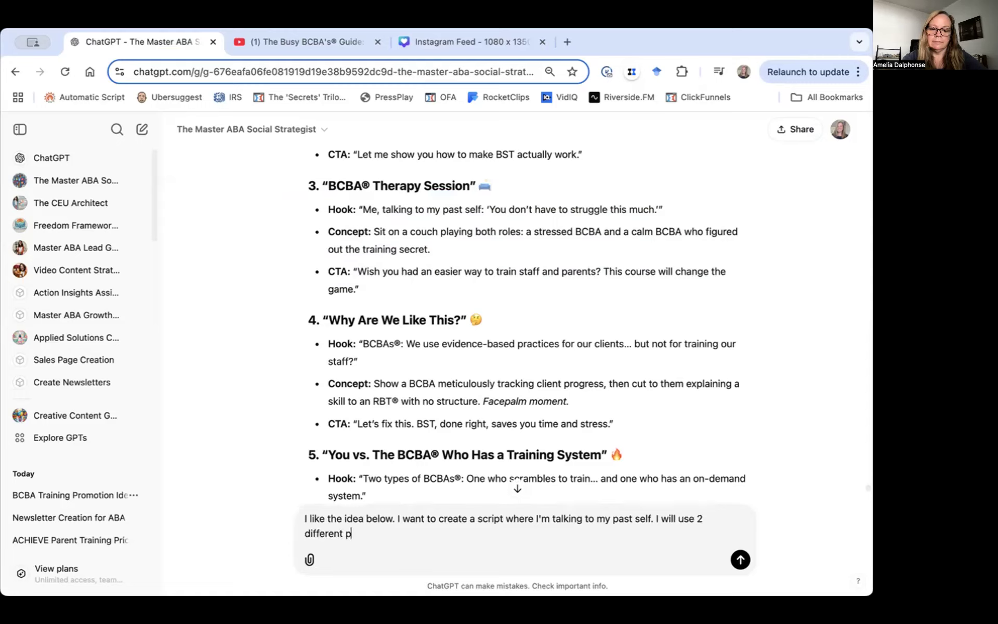
{"action": "type", "text": "oints of view in the v"}
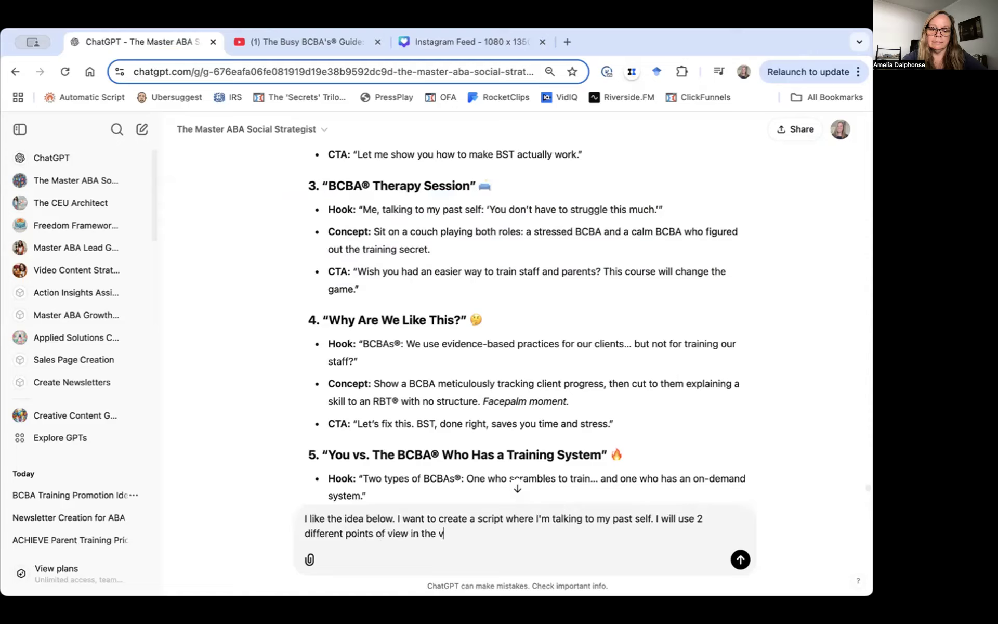
{"action": "type", "text": "ideo and play both roles"}
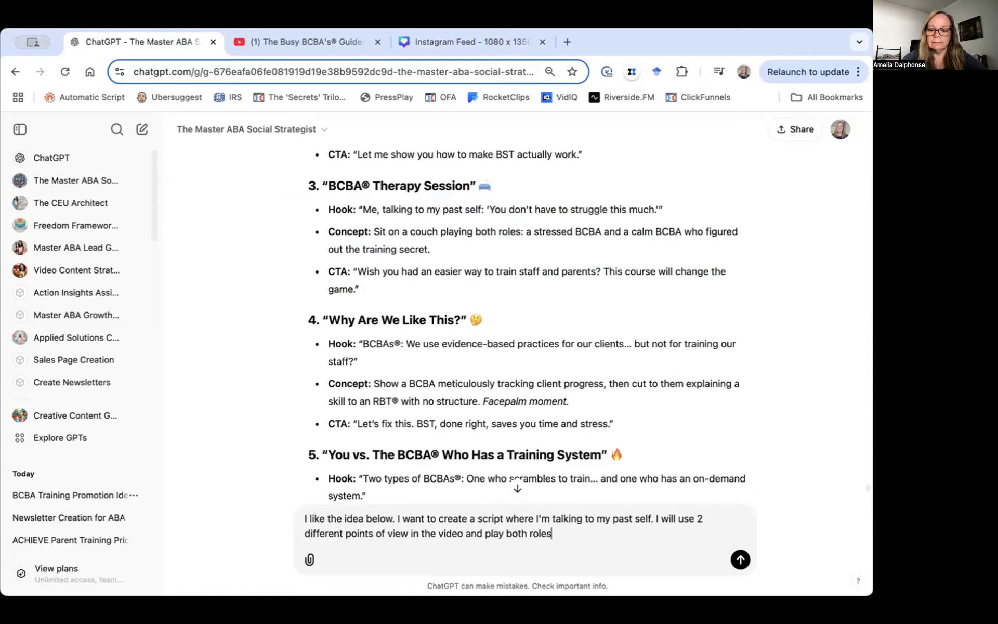
{"action": "type", "text": "."}
Paste the copied "BCBA® Therapy Session" idea below the instruction, separated by a blank line, and send the prompt
{"action": "key", "text": "shift+Return"}
{"action": "key", "text": "shift+Return"}
{"action": "key", "text": "super+v"}
{"action": "key", "text": "Return"}
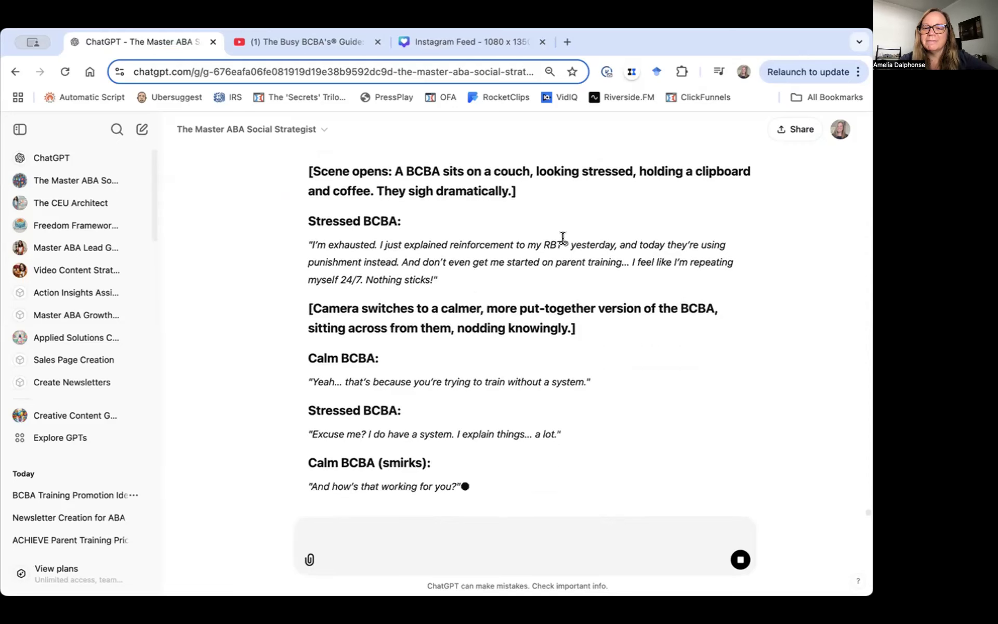
Read through the generated two-role script, from the stressed BCBA's opening lines to the on-screen text and final shot
{"action": "scroll", "coordinate": [563, 242], "scroll_direction": "up", "scroll_amount": 1}
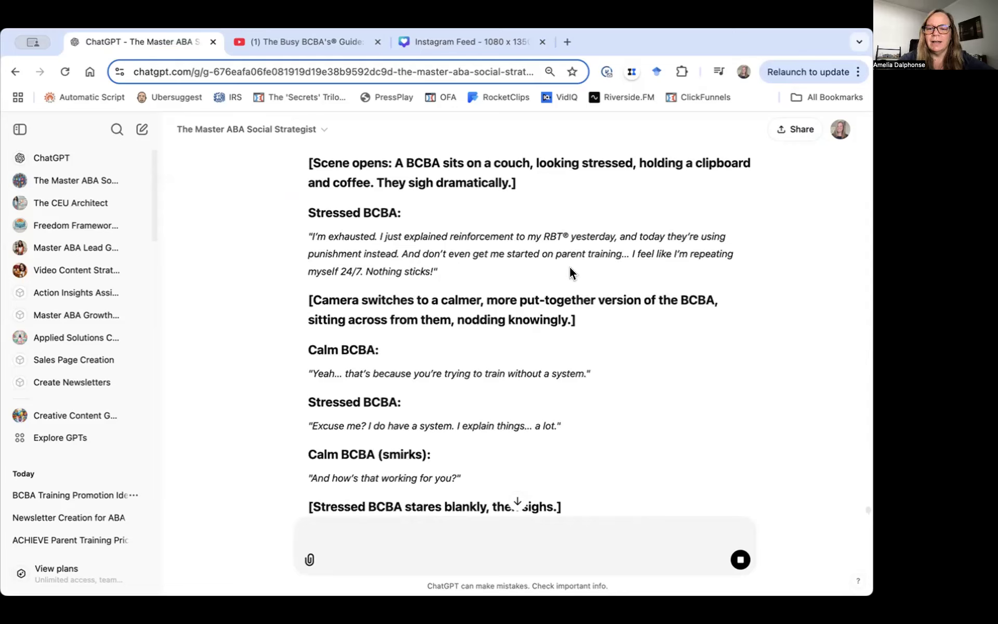
{"action": "left_click_drag", "start_coordinate": [635, 254], "coordinate": [701, 257]}
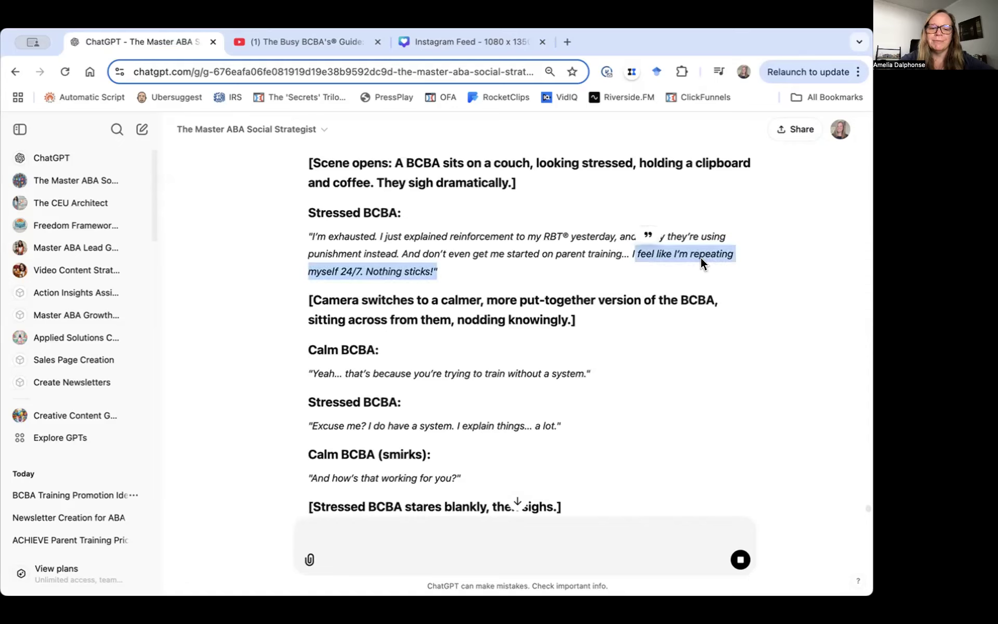
{"action": "left_click", "coordinate": [701, 257]}
{"action": "scroll", "coordinate": [701, 257], "scroll_direction": "down", "scroll_amount": 1}
{"action": "scroll", "coordinate": [701, 258], "scroll_direction": "down", "scroll_amount": 1}
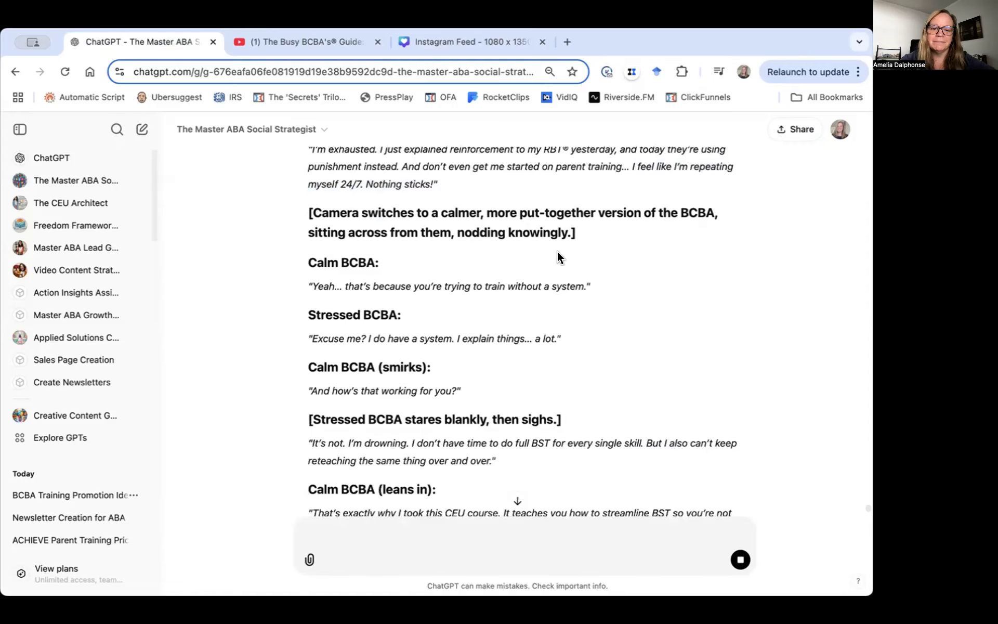
{"action": "scroll", "coordinate": [409, 281], "scroll_direction": "down", "scroll_amount": 1}
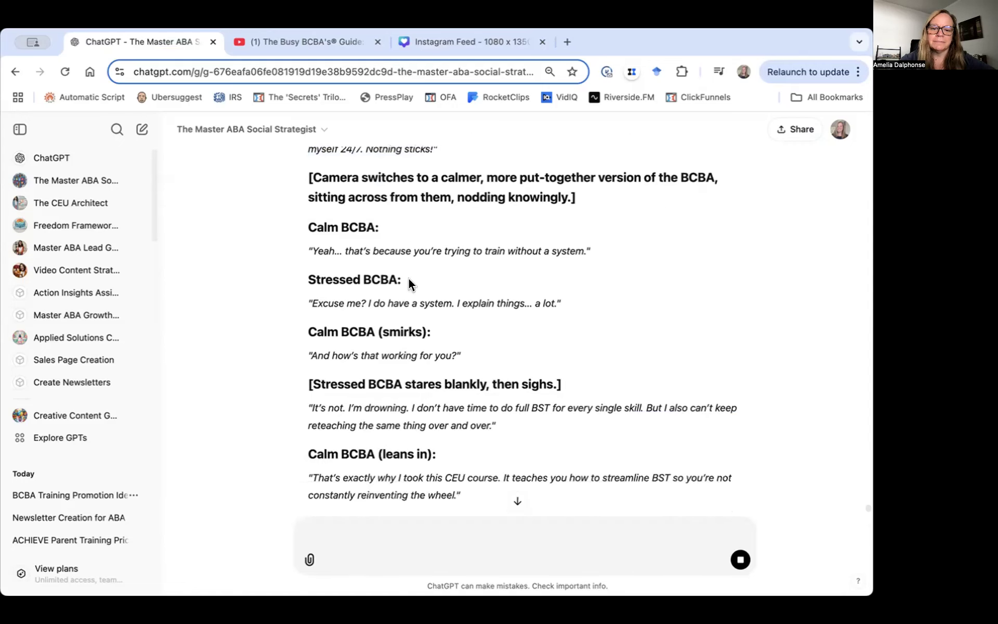
{"action": "scroll", "coordinate": [409, 279], "scroll_direction": "down", "scroll_amount": 1}
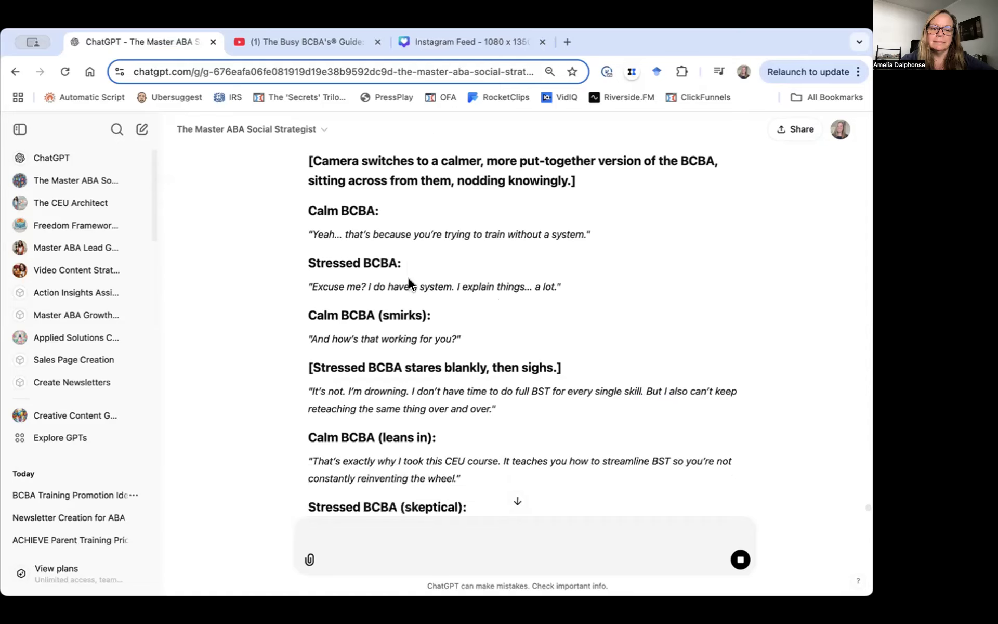
{"action": "scroll", "coordinate": [409, 279], "scroll_direction": "down", "scroll_amount": 1}
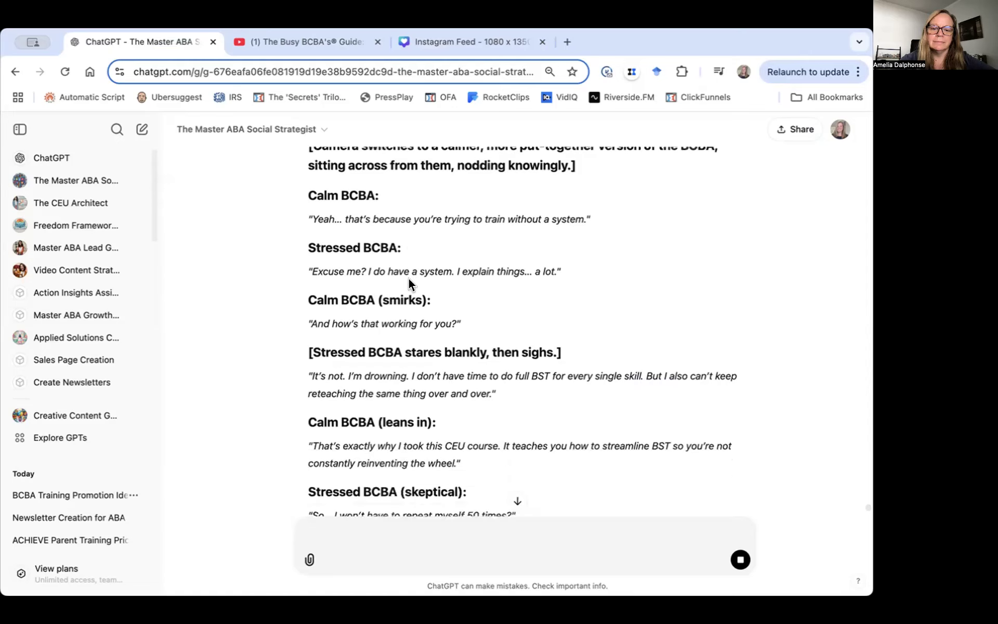
{"action": "scroll", "coordinate": [408, 281], "scroll_direction": "down", "scroll_amount": 2}
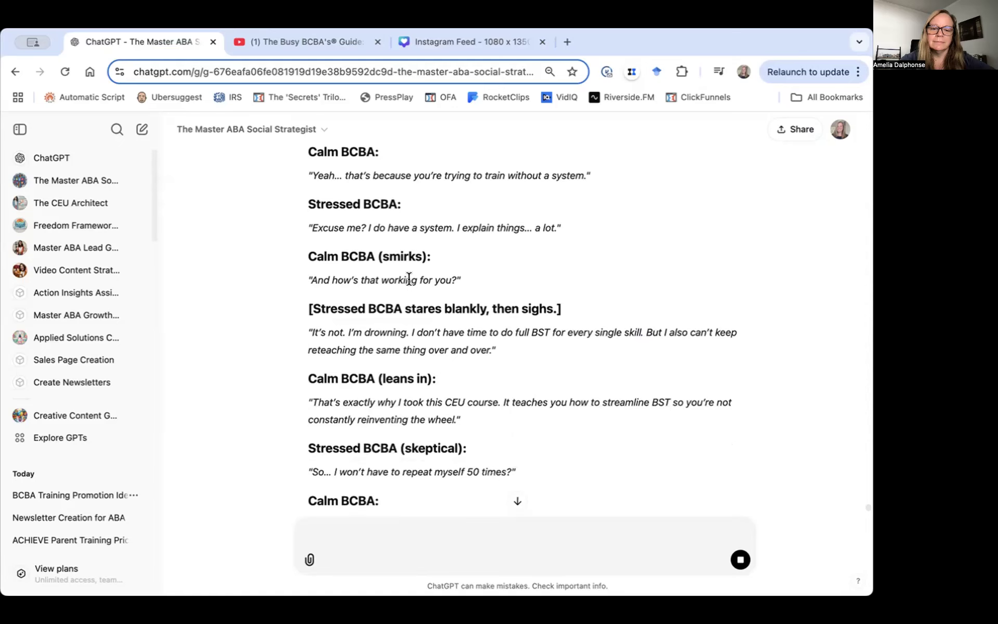
{"action": "scroll", "coordinate": [409, 281], "scroll_direction": "down", "scroll_amount": 1}
{"action": "scroll", "coordinate": [409, 279], "scroll_direction": "down", "scroll_amount": 2}
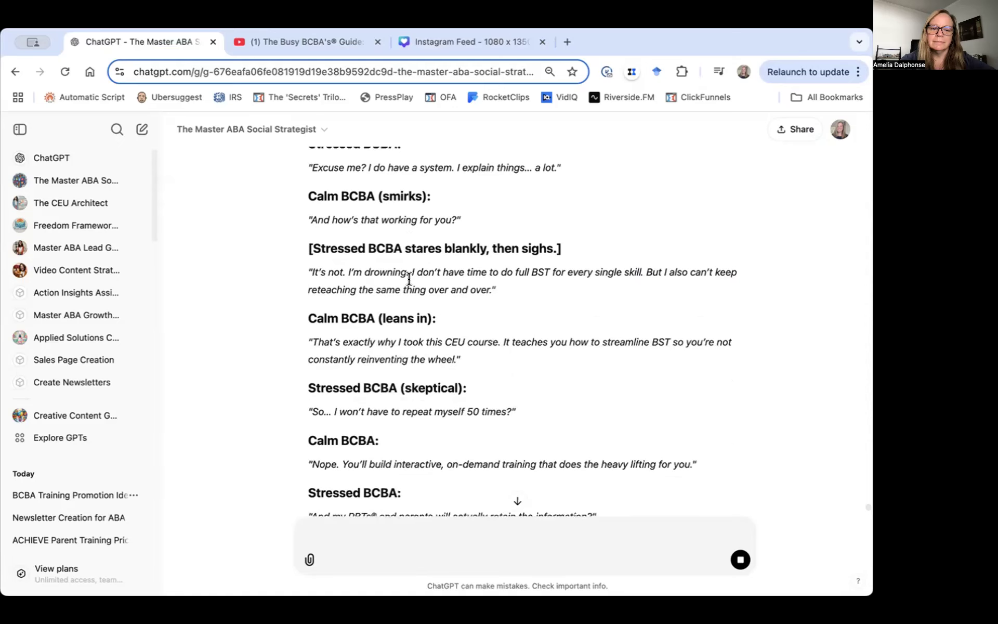
{"action": "left_click_drag", "start_coordinate": [460, 202], "coordinate": [307, 197]}
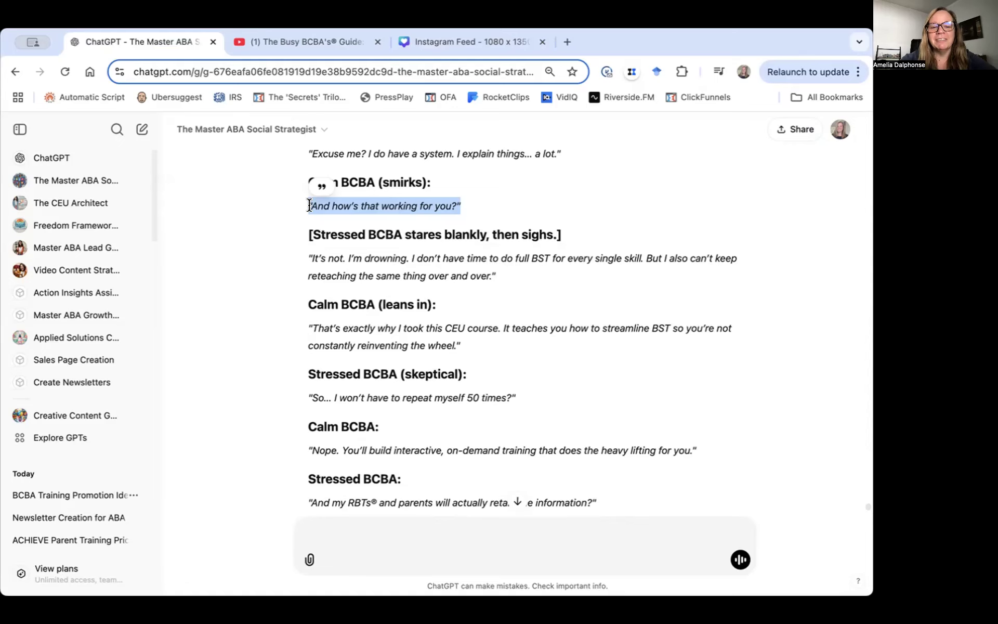
{"action": "scroll", "coordinate": [336, 256], "scroll_direction": "down", "scroll_amount": 1}
{"action": "scroll", "coordinate": [336, 257], "scroll_direction": "down", "scroll_amount": 5}
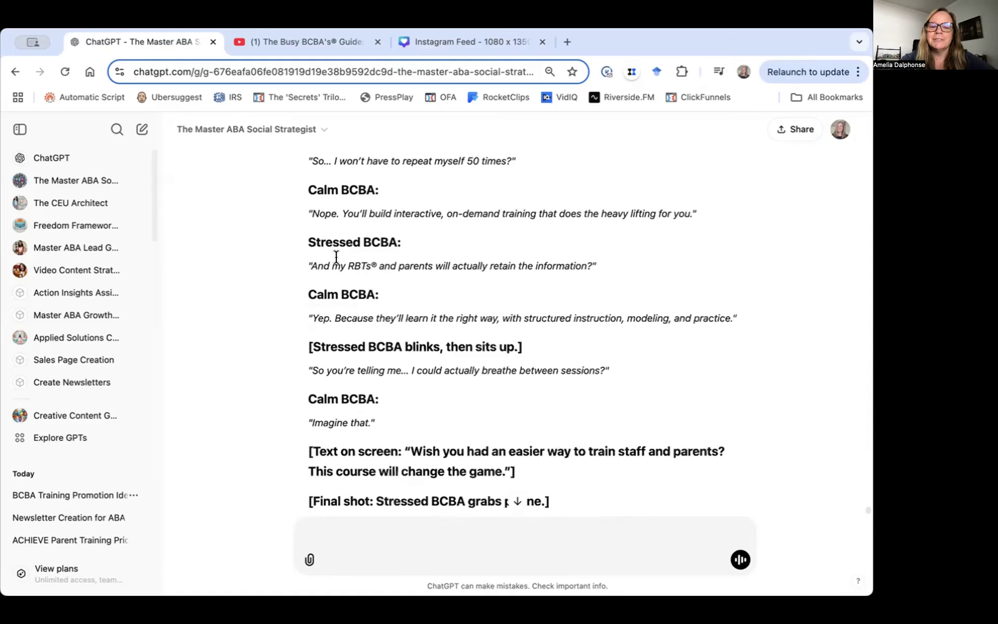
{"action": "scroll", "coordinate": [336, 257], "scroll_direction": "down", "scroll_amount": 3}
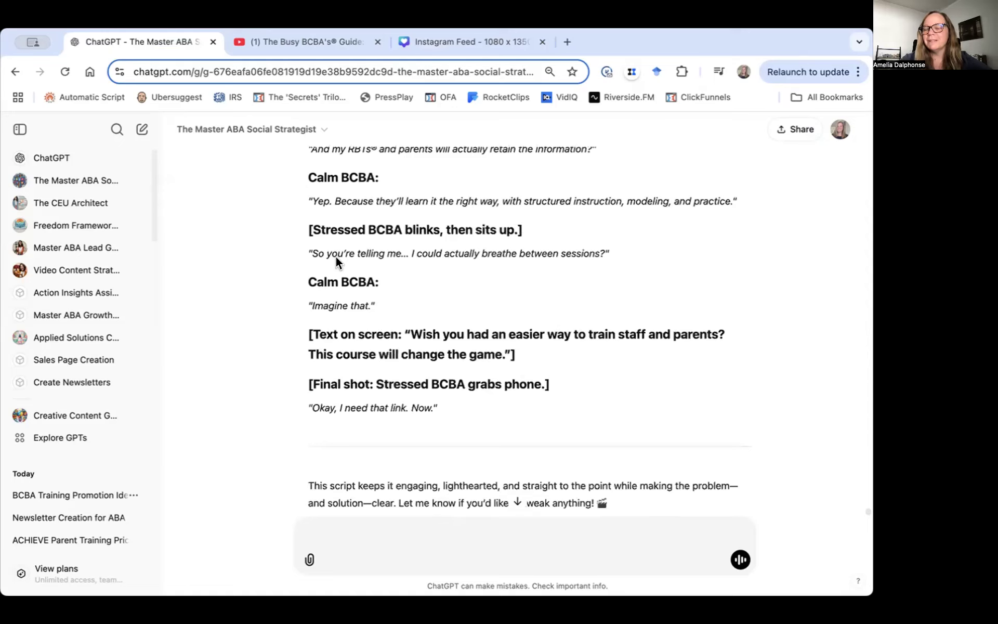